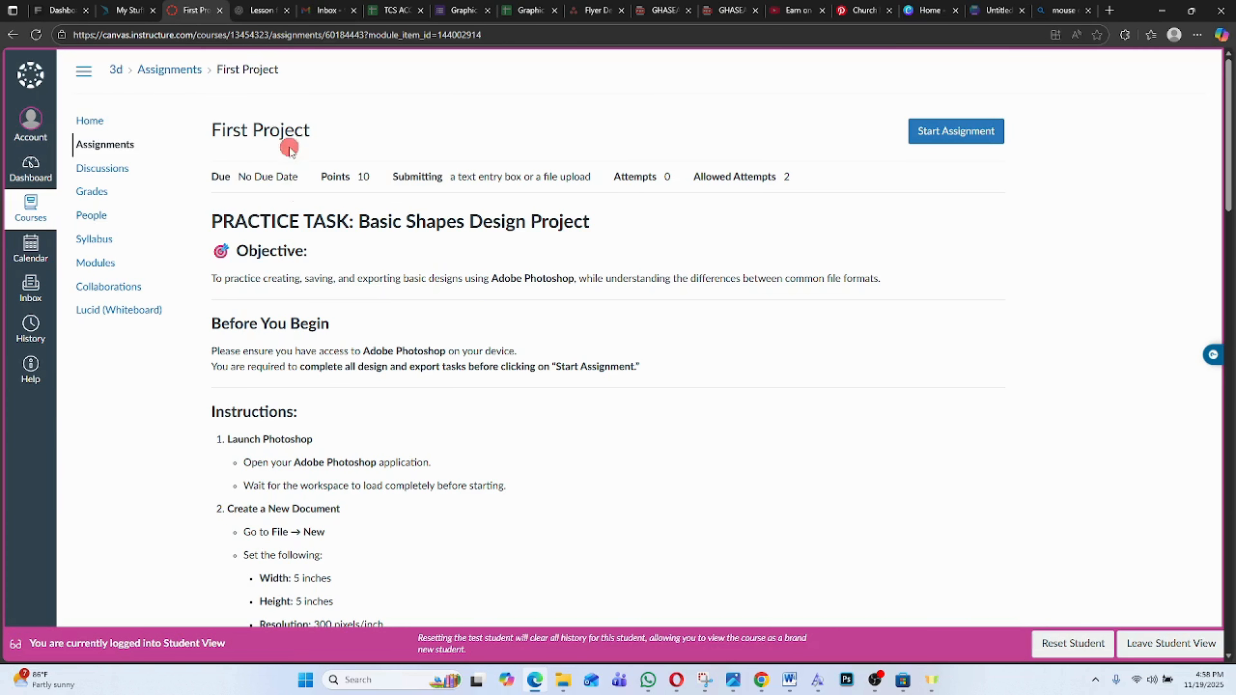
- Read the First Project assignment's instructions and launch Adobe Photoshop 2020, switching to its home screen
{"action": "scroll", "coordinate": [224, 129], "scroll_direction": "down", "scroll_amount": 5}
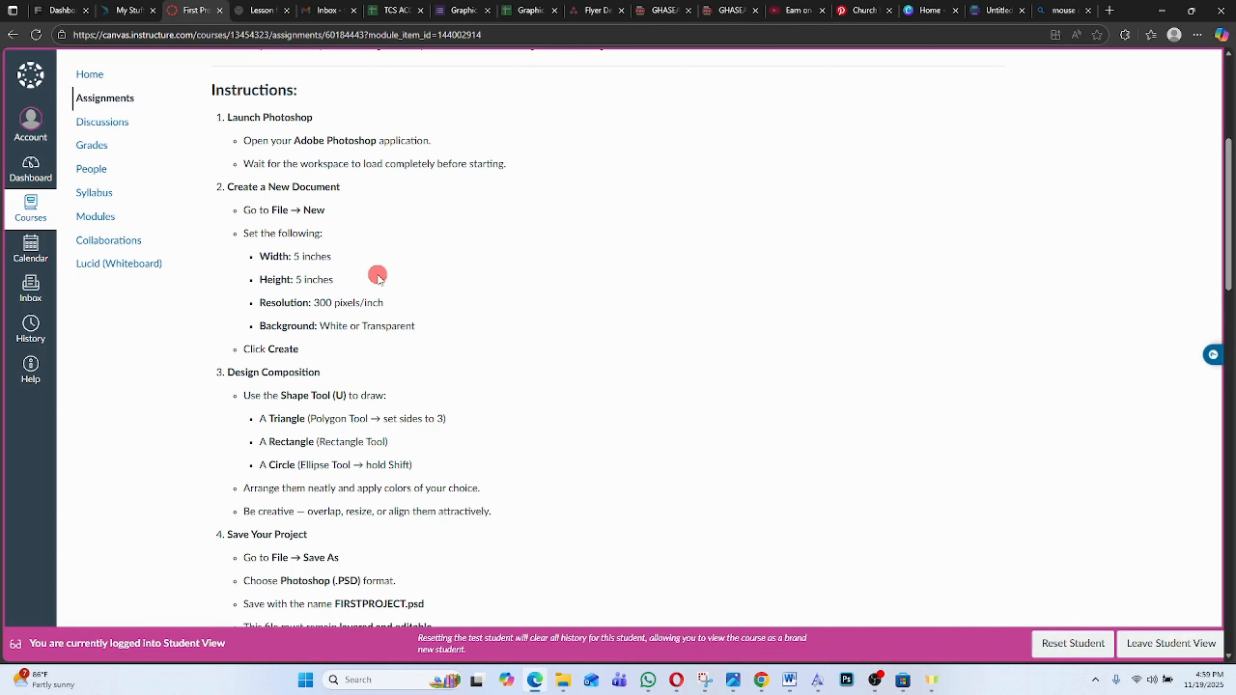
{"action": "key", "text": "super"}
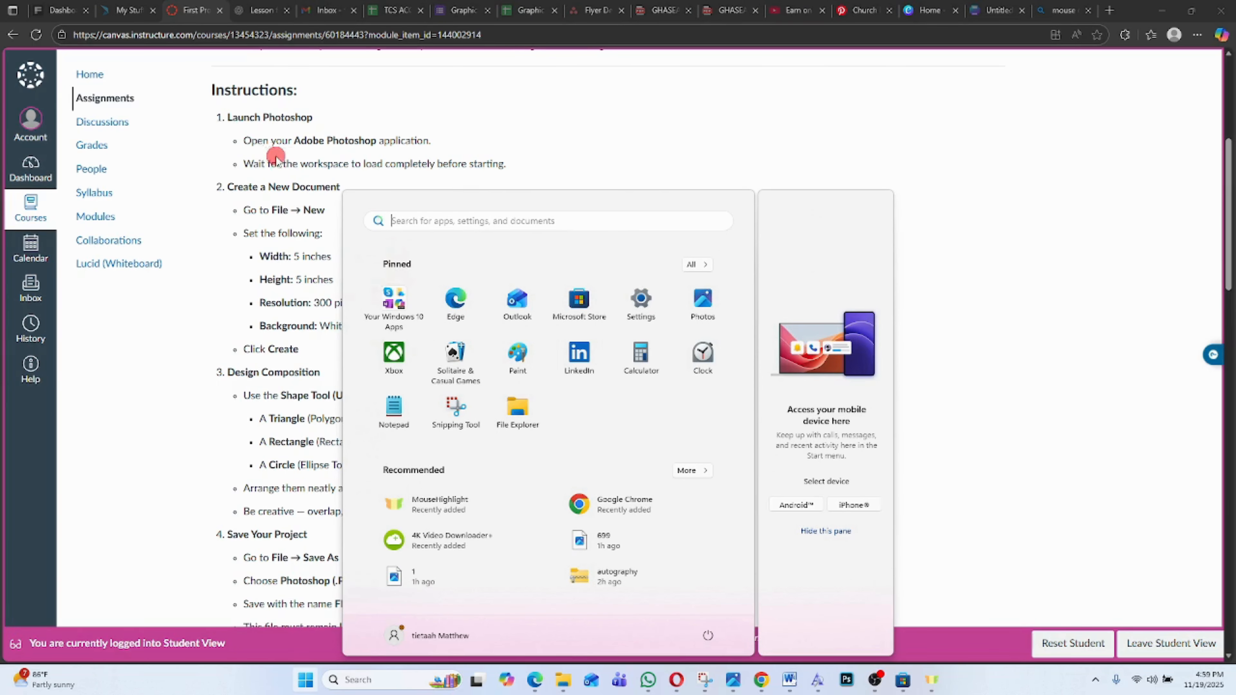
{"action": "left_click", "coordinate": [416, 221]}
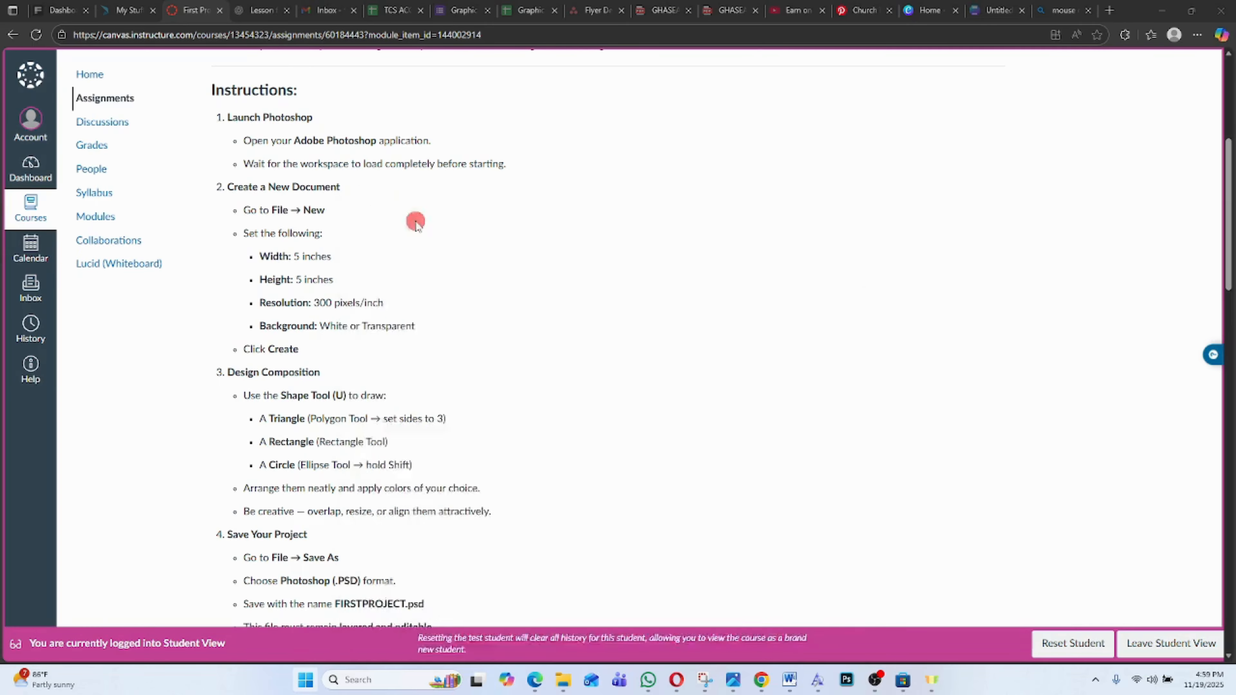
{"action": "type", "text": "PHOTO"}
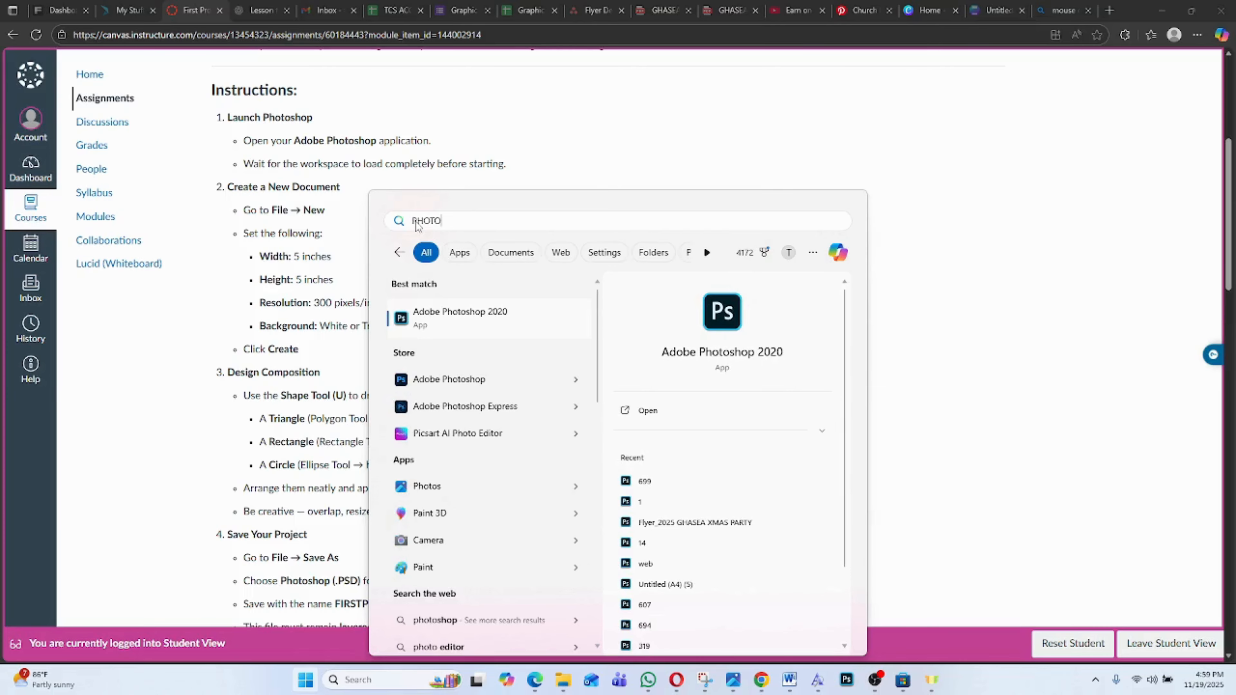
{"action": "left_click", "coordinate": [480, 322]}
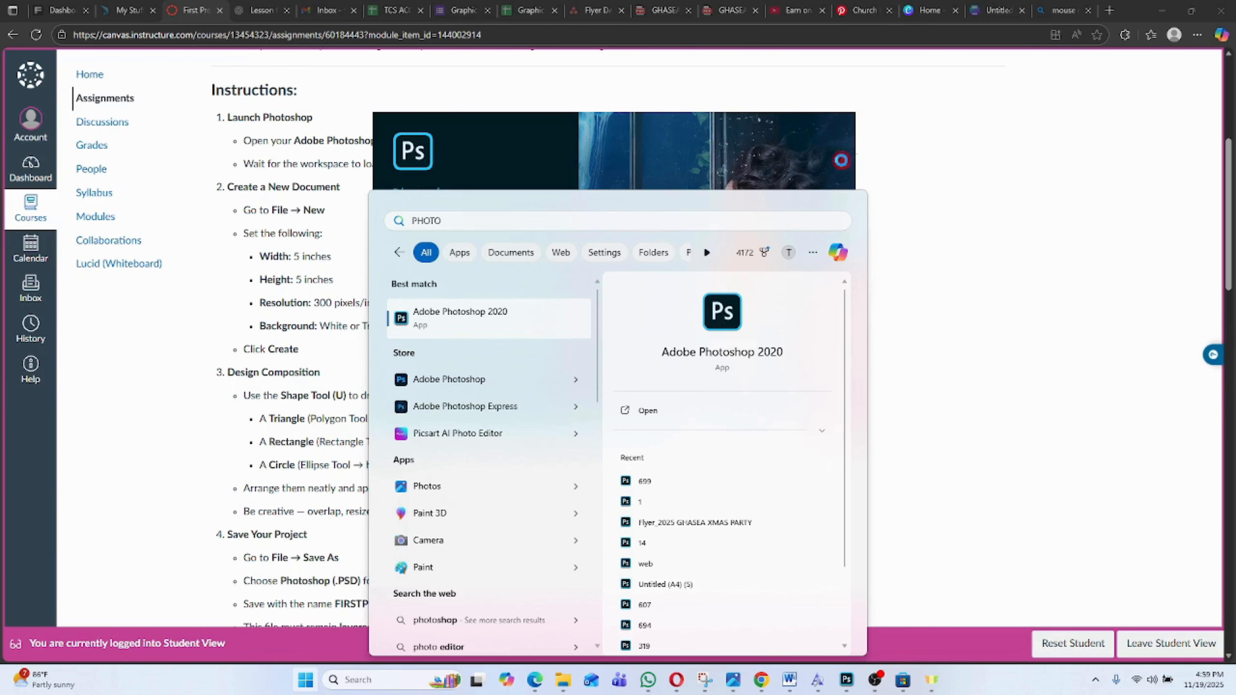
{"action": "left_click", "coordinate": [985, 171]}
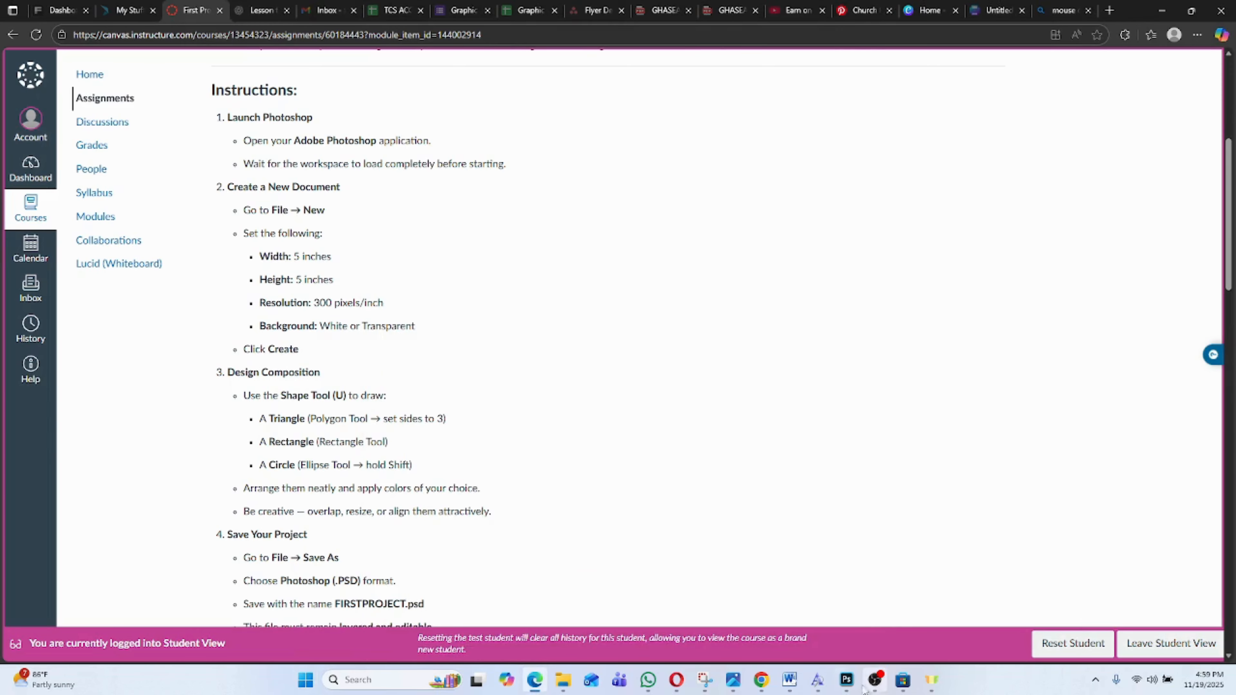
{"action": "mouse_move", "coordinate": [847, 680]}
{"action": "left_click", "coordinate": [833, 609]}
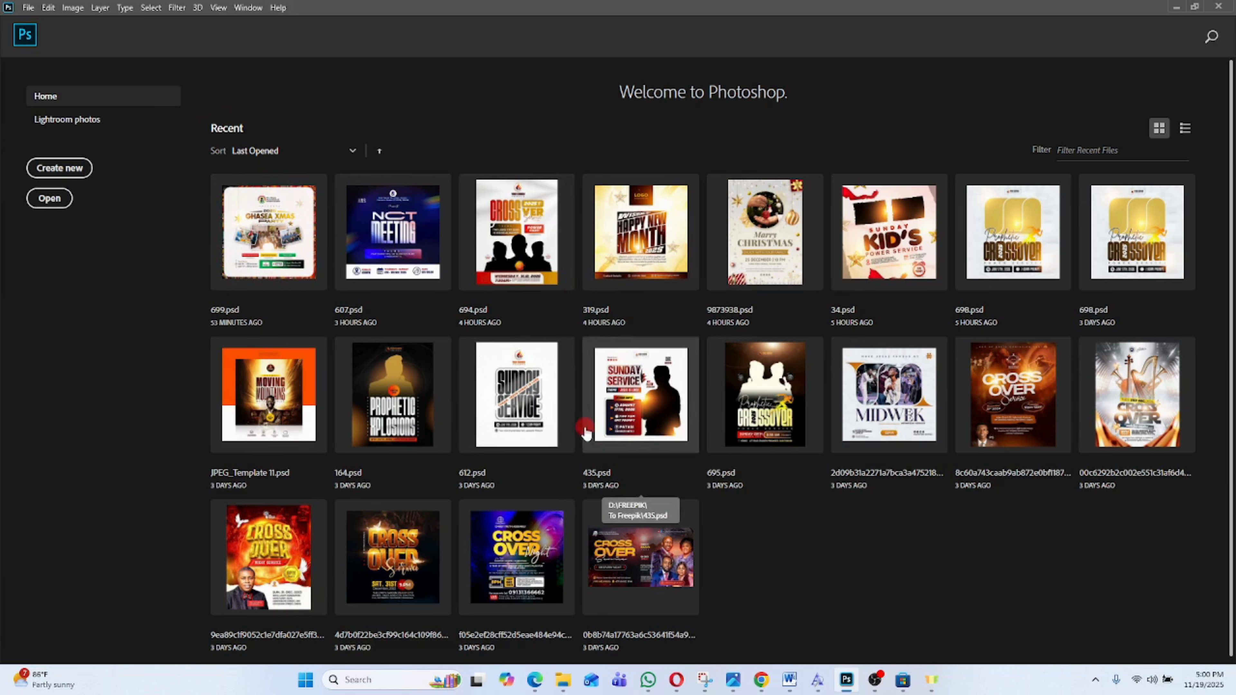
- Check the new-document settings in the browser's assignment page and start a new document in Photoshop
{"action": "left_click", "coordinate": [535, 679]}
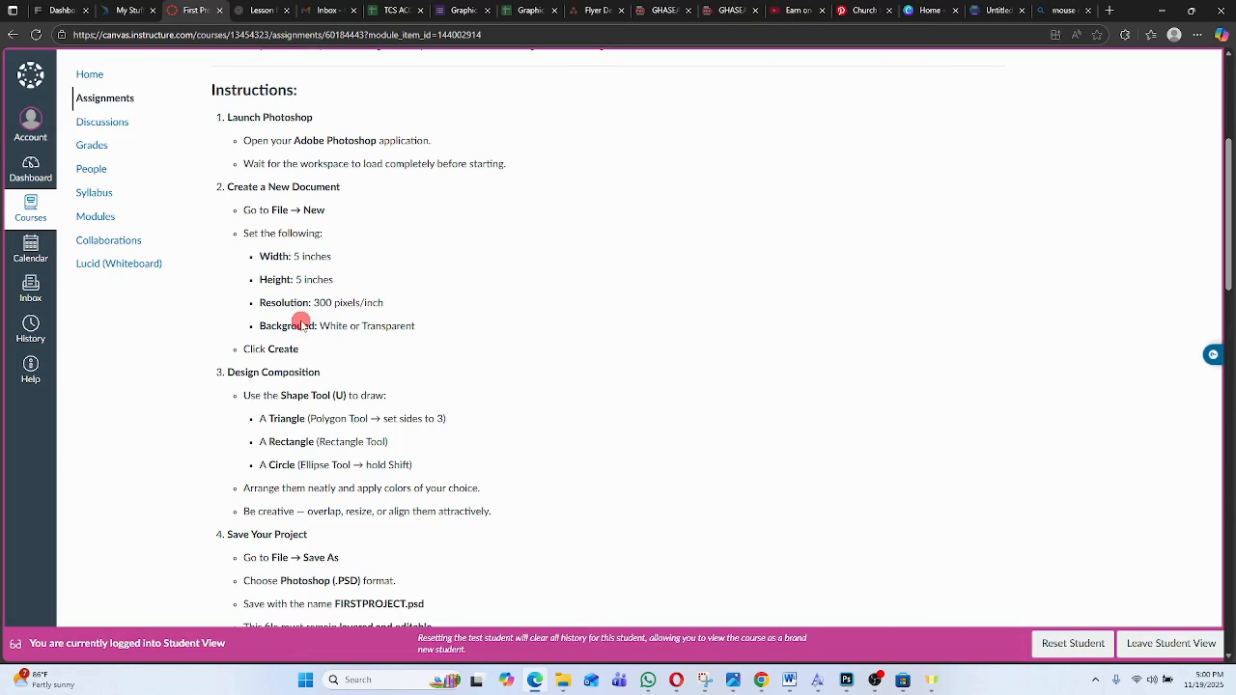
{"action": "mouse_move", "coordinate": [846, 680]}
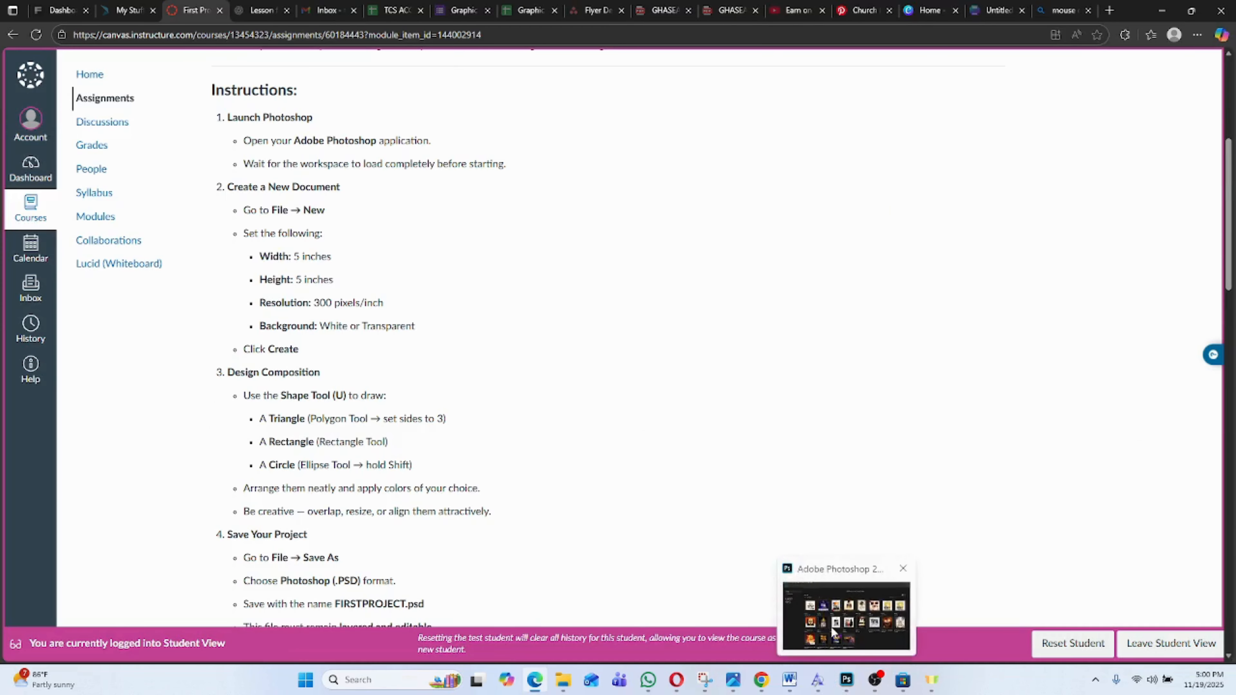
{"action": "left_click", "coordinate": [831, 626]}
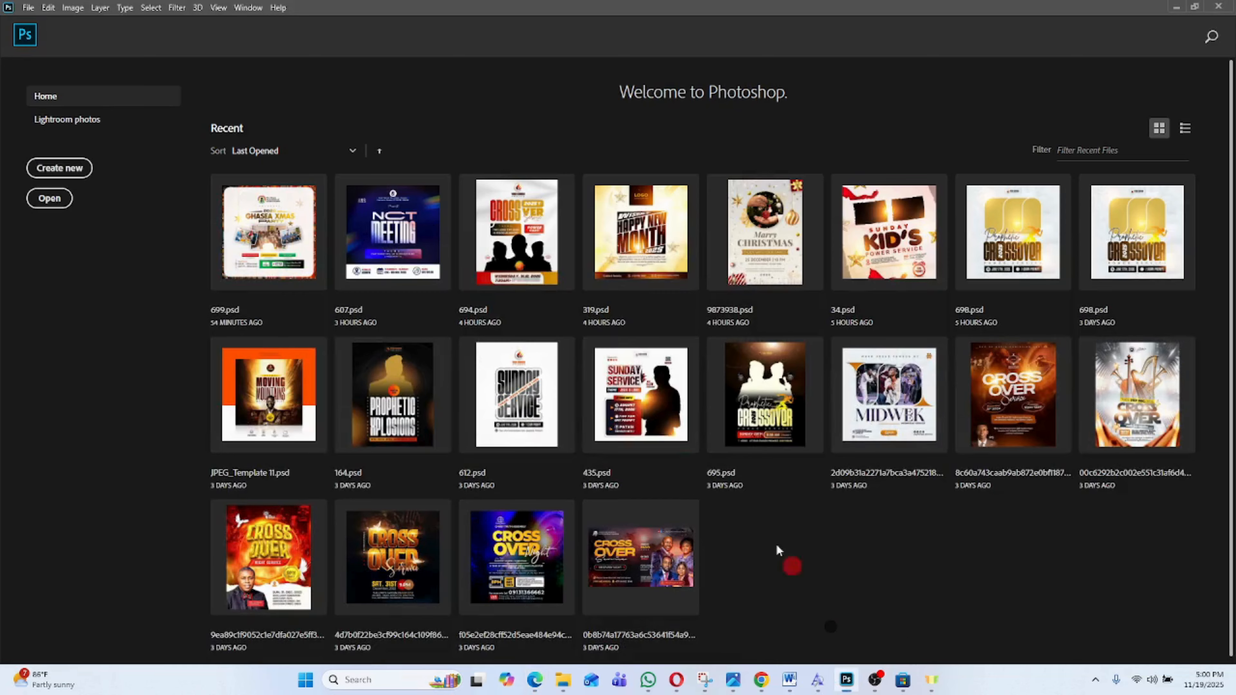
{"action": "left_click", "coordinate": [69, 180]}
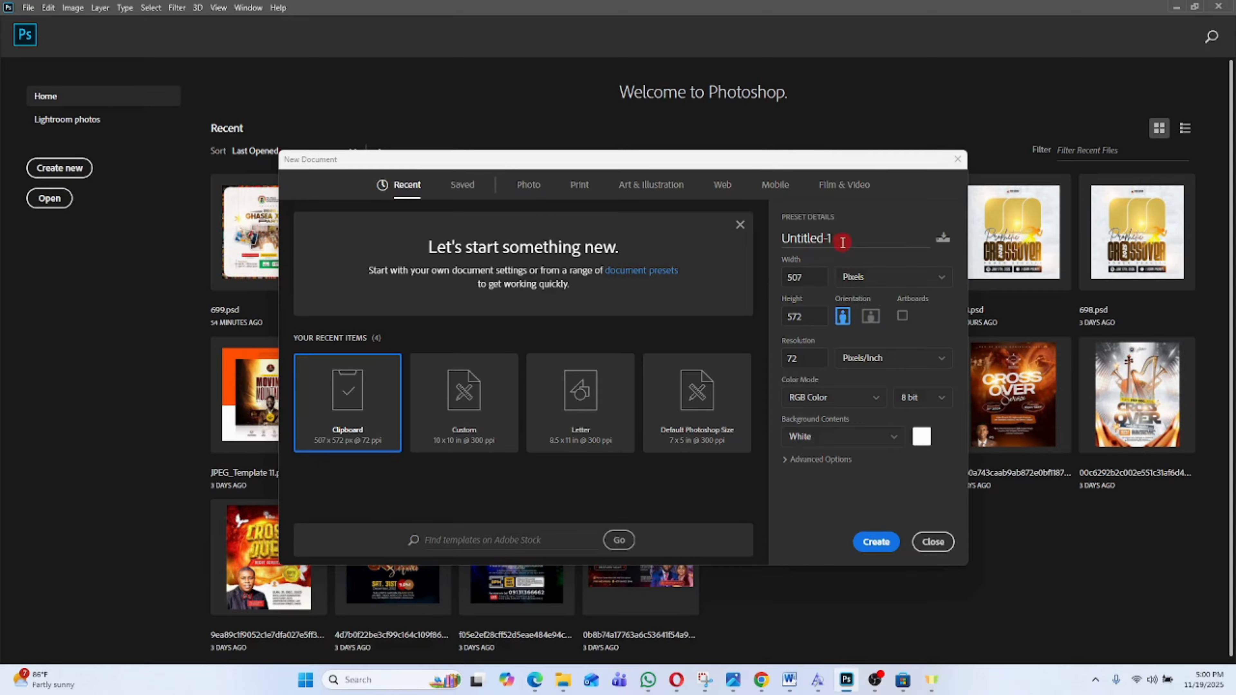
- Switch the new document's unit to inches as the assignment requires, and set its width and height to 5 inches
{"action": "double_click", "coordinate": [816, 278]}
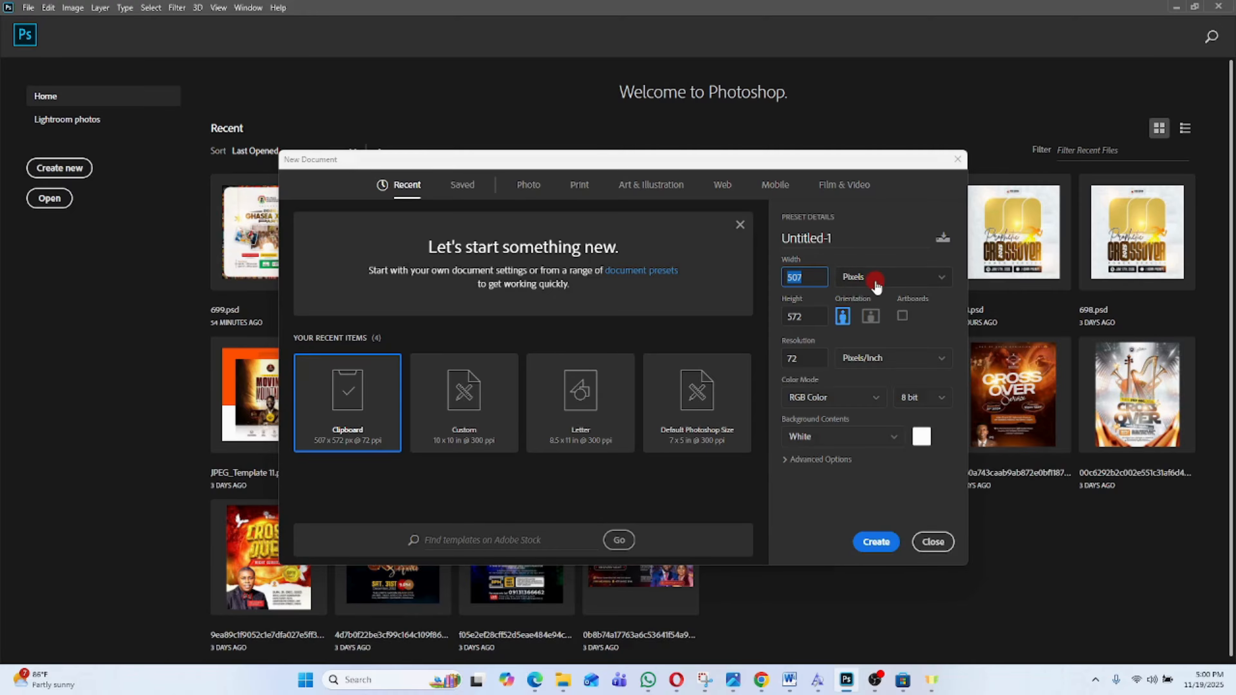
{"action": "left_click", "coordinate": [854, 254]}
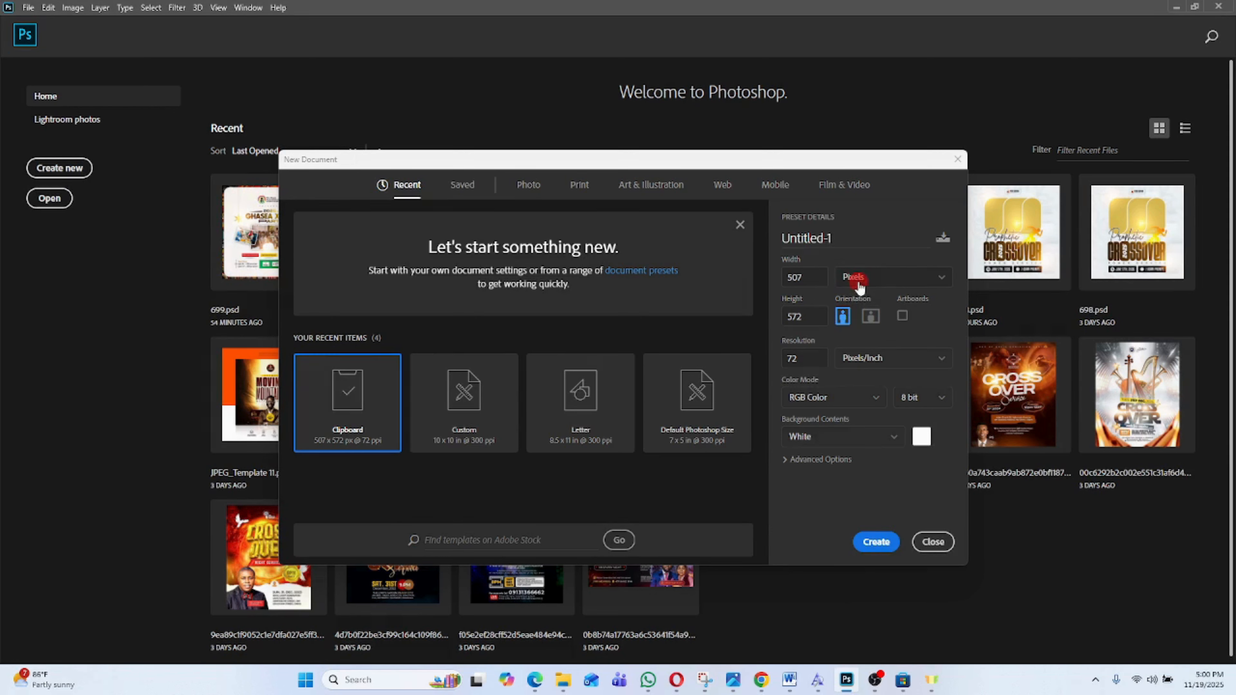
{"action": "left_click", "coordinate": [895, 282]}
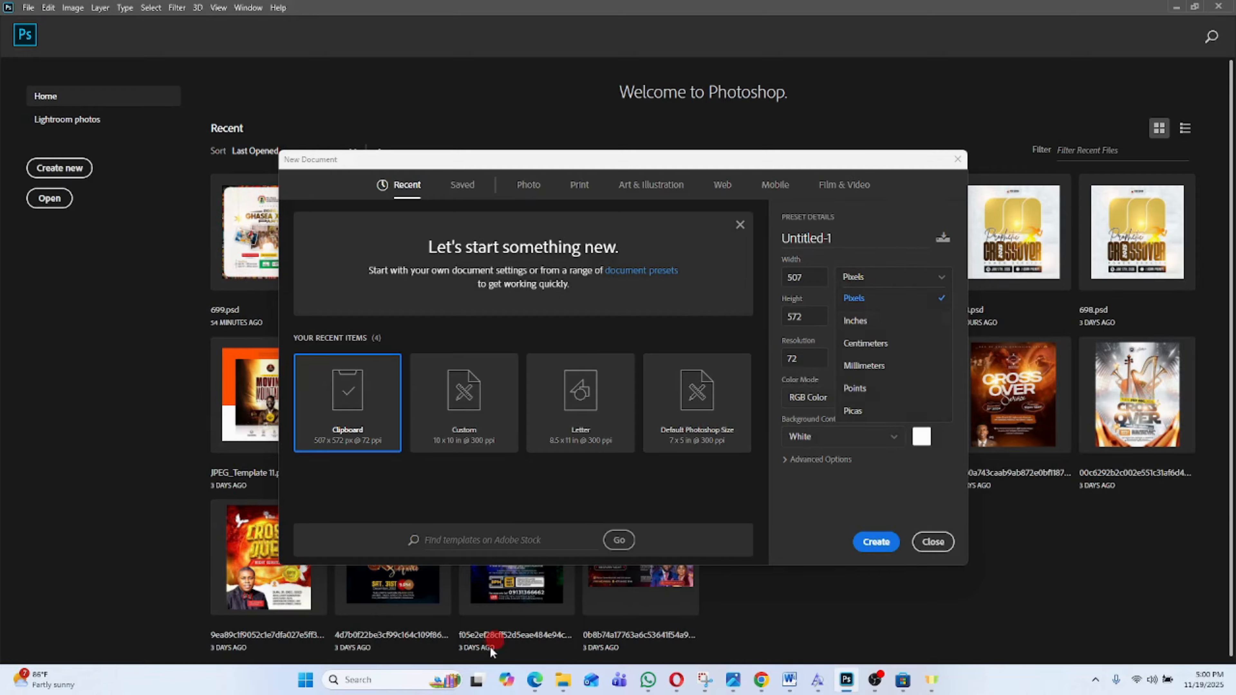
{"action": "left_click", "coordinate": [535, 679]}
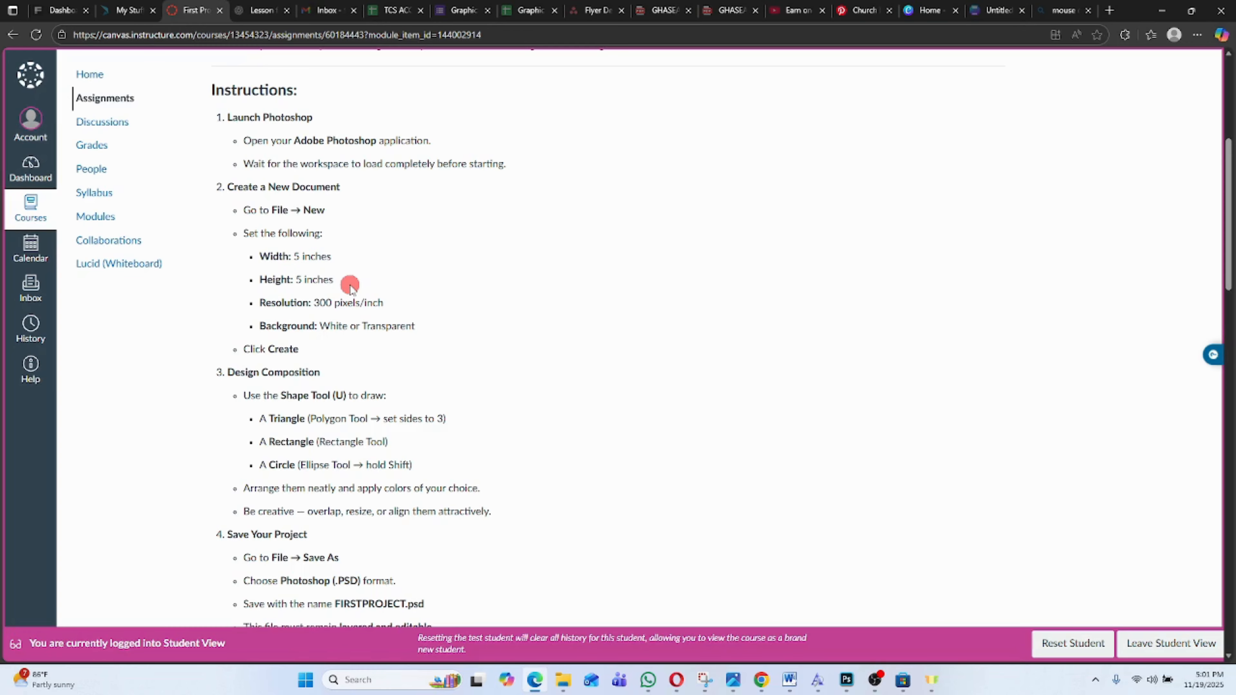
{"action": "left_click", "coordinate": [847, 679]}
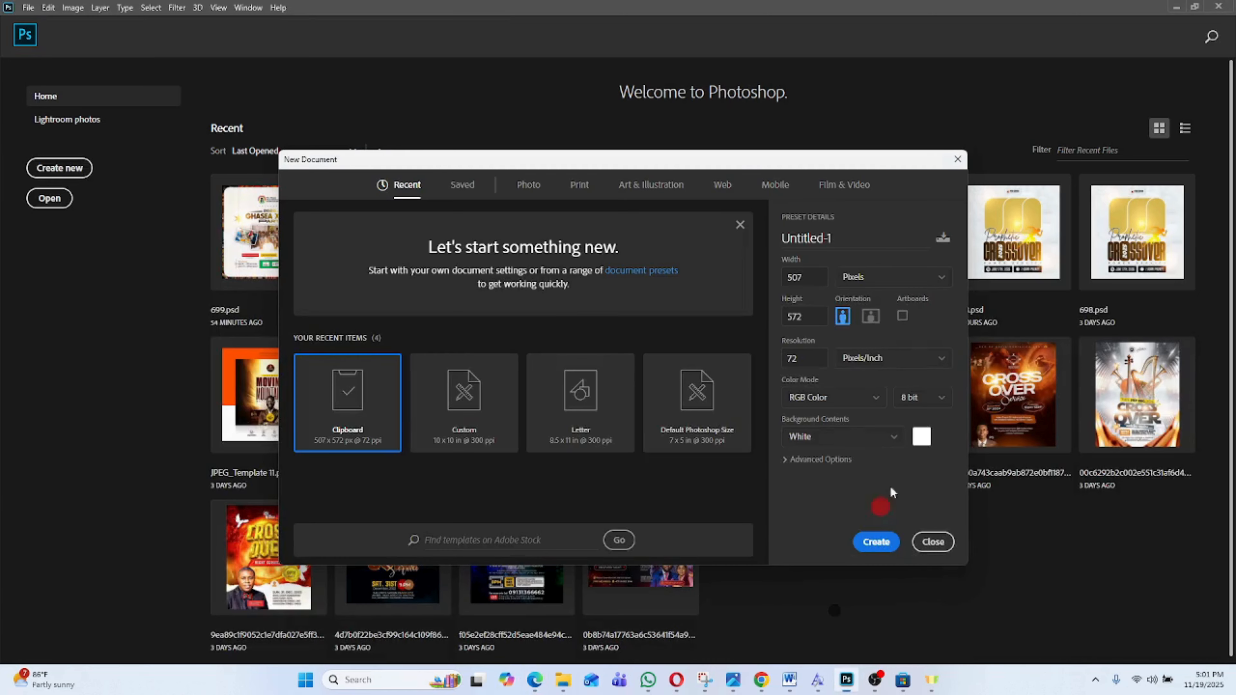
{"action": "left_click", "coordinate": [889, 281]}
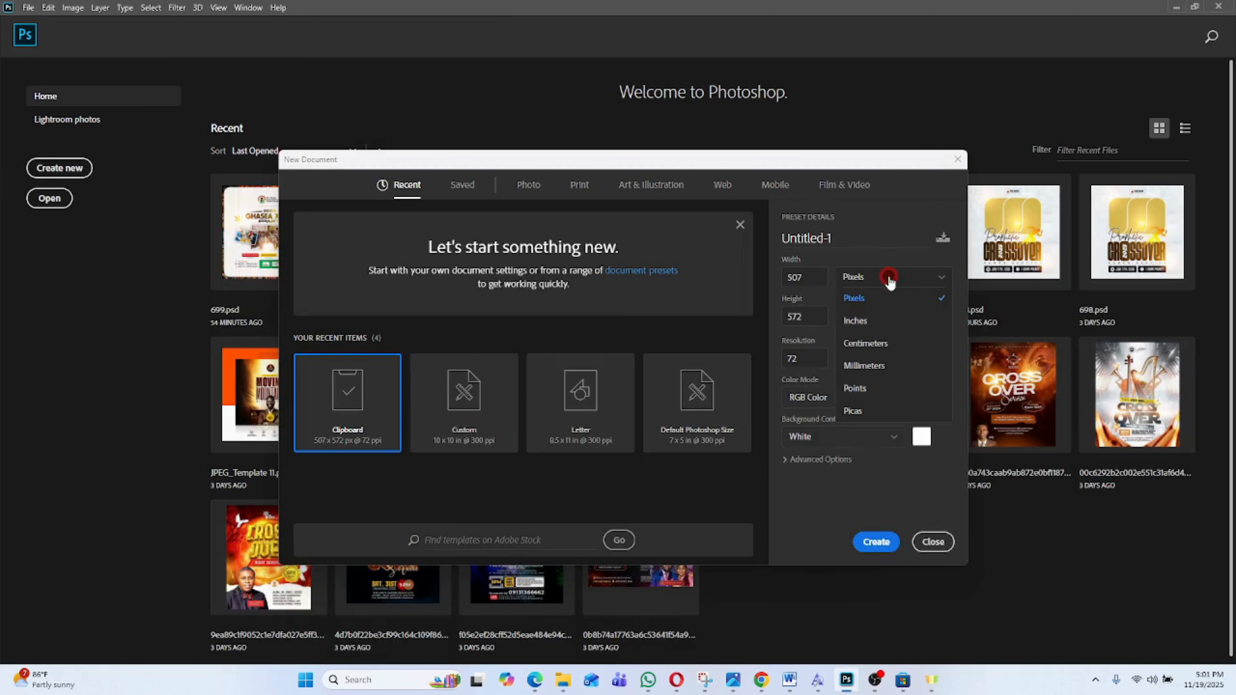
{"action": "left_click", "coordinate": [869, 318]}
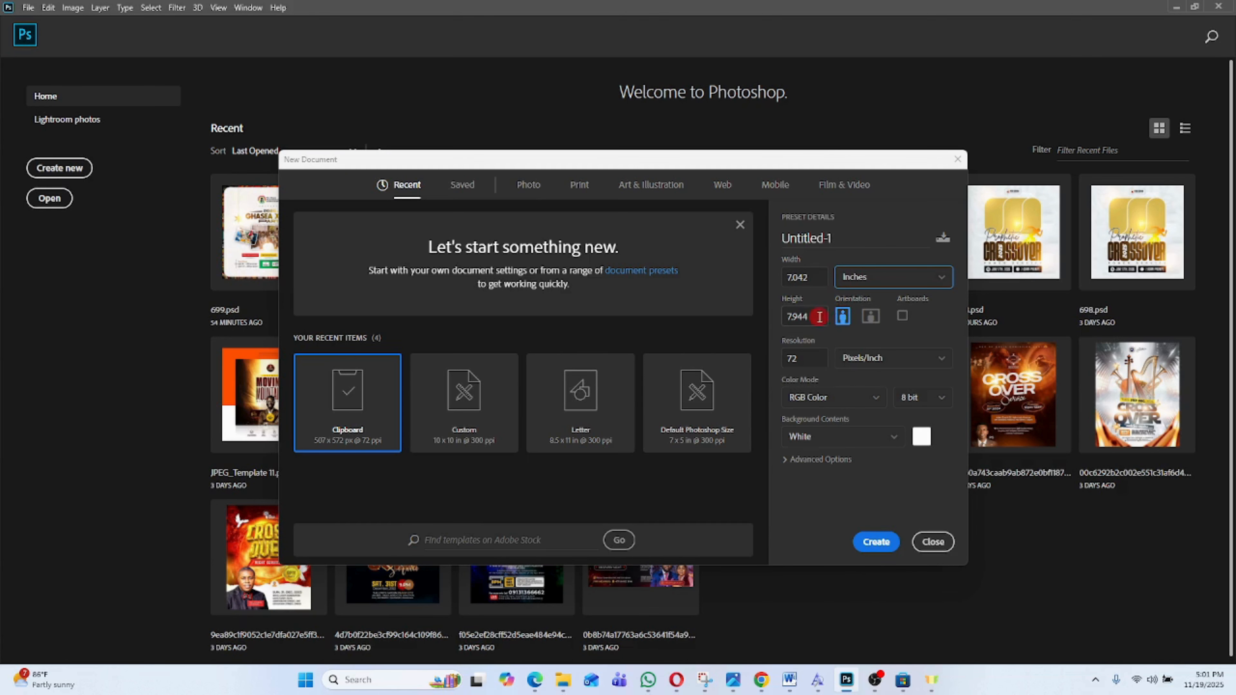
{"action": "double_click", "coordinate": [815, 276]}
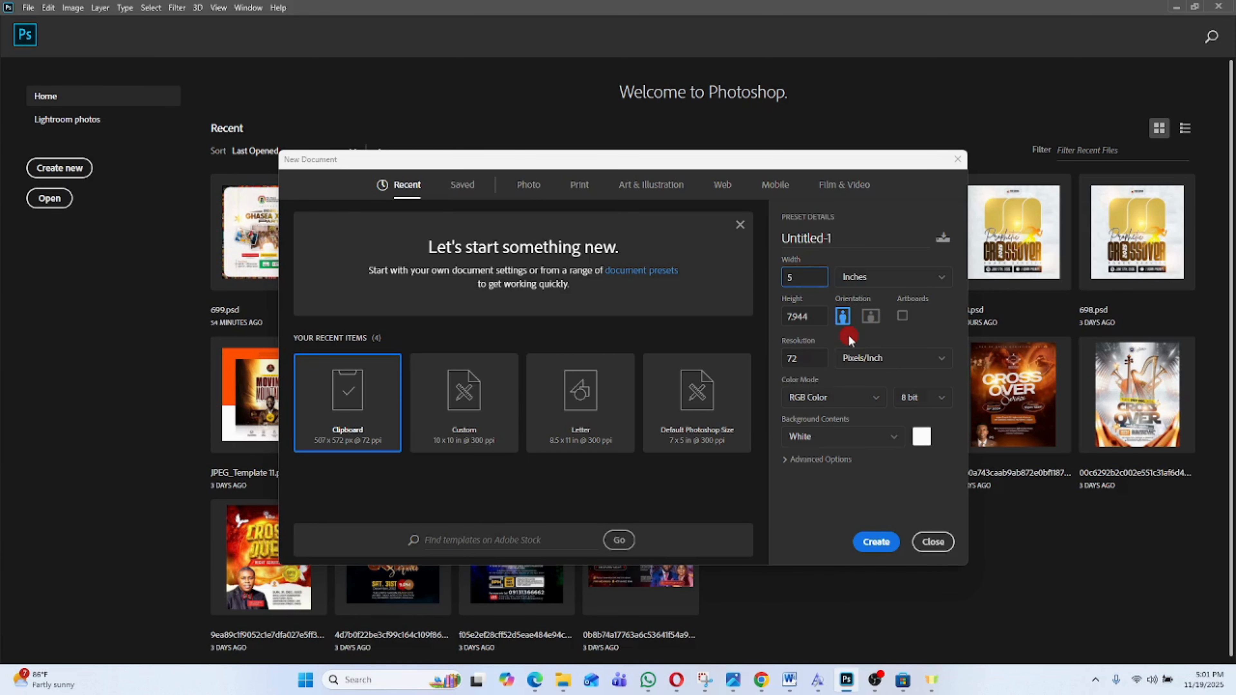
{"action": "double_click", "coordinate": [812, 319]}
- Check the required resolution in the browser's assignment page and set the new document in Photoshop to 300 pixels/inch
{"action": "mouse_move", "coordinate": [539, 681]}
{"action": "left_click", "coordinate": [515, 622]}
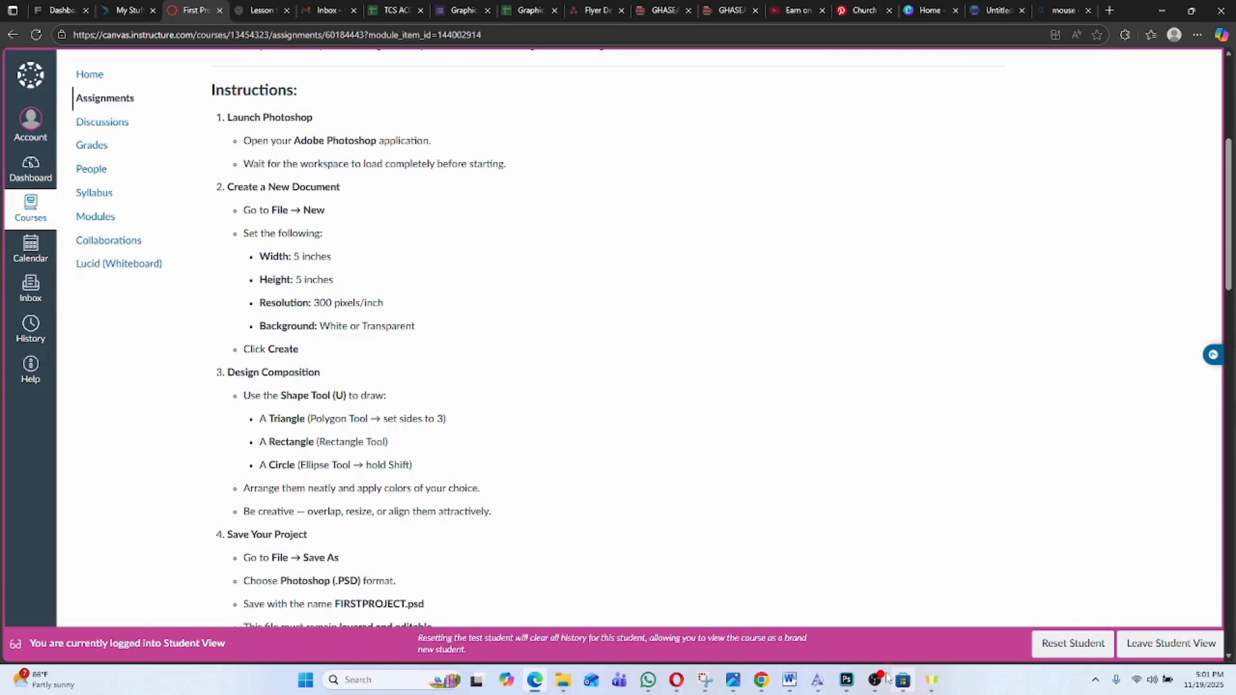
{"action": "mouse_move", "coordinate": [847, 681]}
{"action": "left_click", "coordinate": [835, 607]}
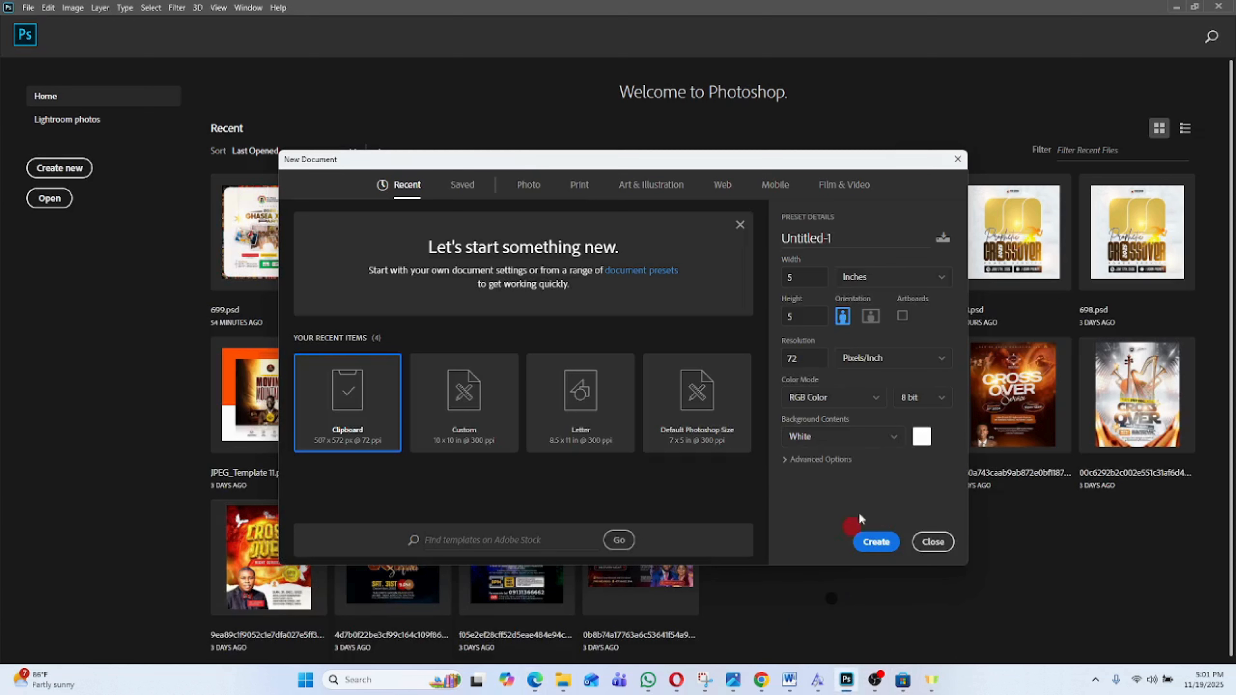
{"action": "left_click", "coordinate": [809, 364]}
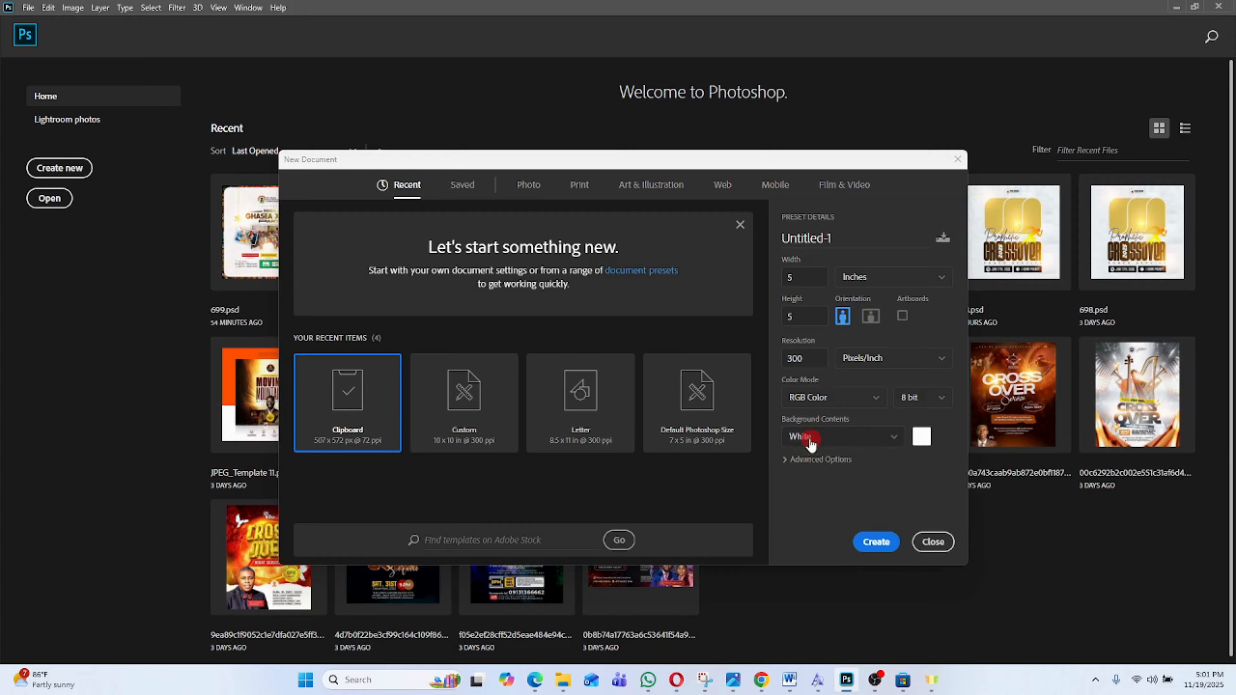
- Try a near-black (#130202) and a bright green custom background colour for the new document
{"action": "left_click", "coordinate": [922, 438]}
{"action": "left_click", "coordinate": [861, 365]}
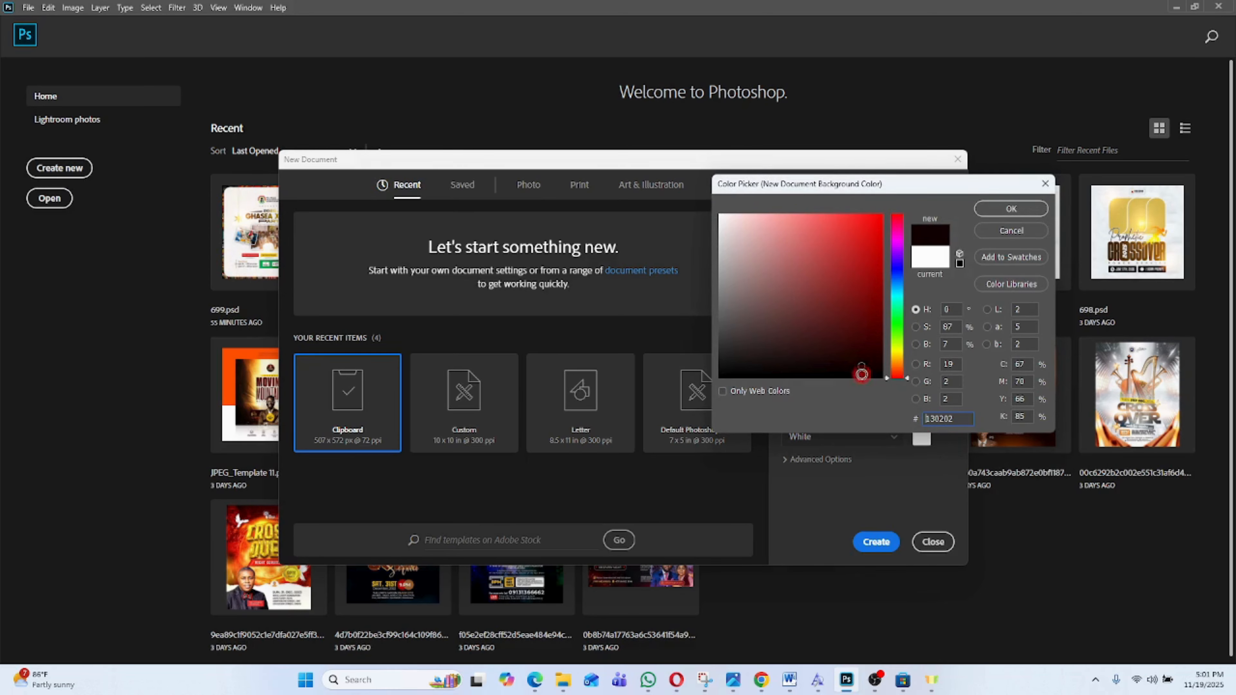
{"action": "left_click", "coordinate": [1011, 208]}
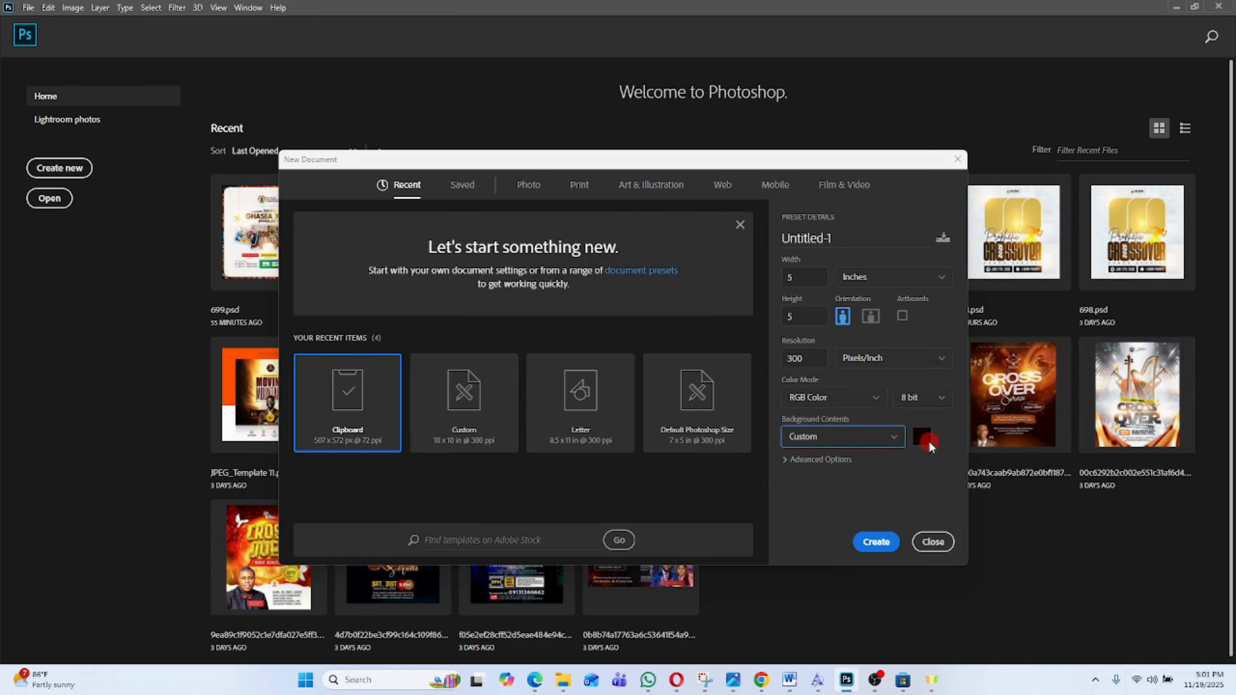
{"action": "left_click", "coordinate": [928, 439]}
{"action": "left_click", "coordinate": [874, 230]}
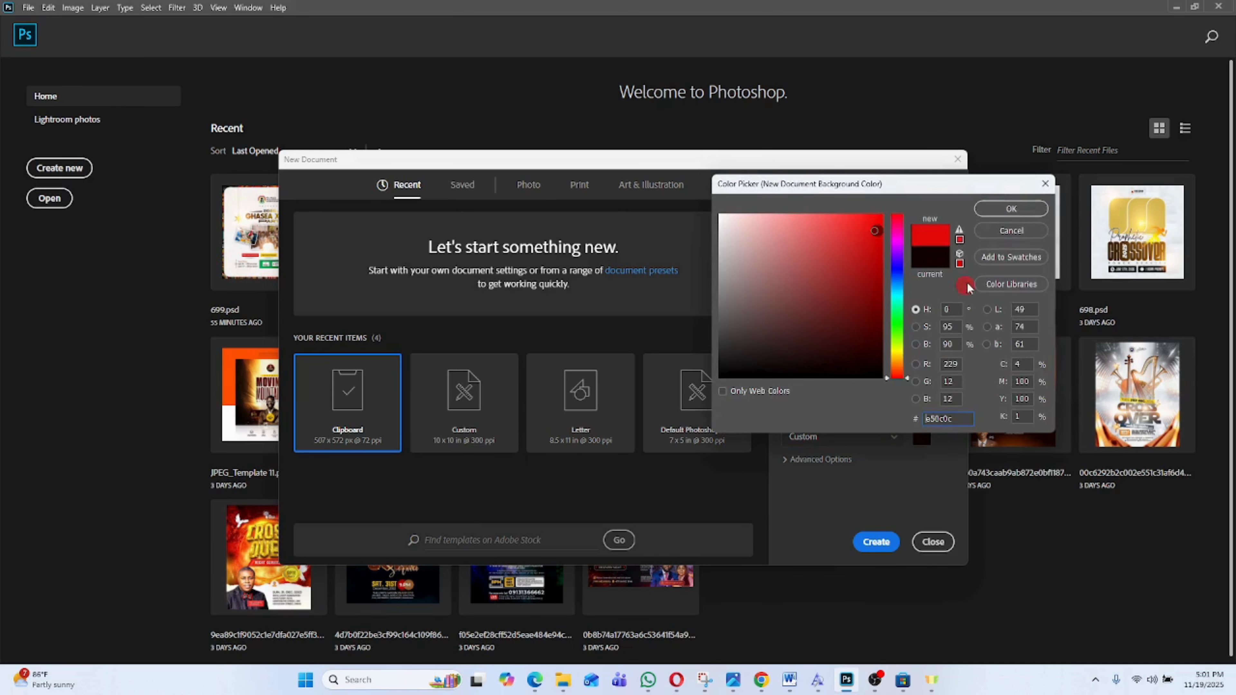
{"action": "left_click", "coordinate": [903, 323]}
{"action": "left_click", "coordinate": [1011, 208]}
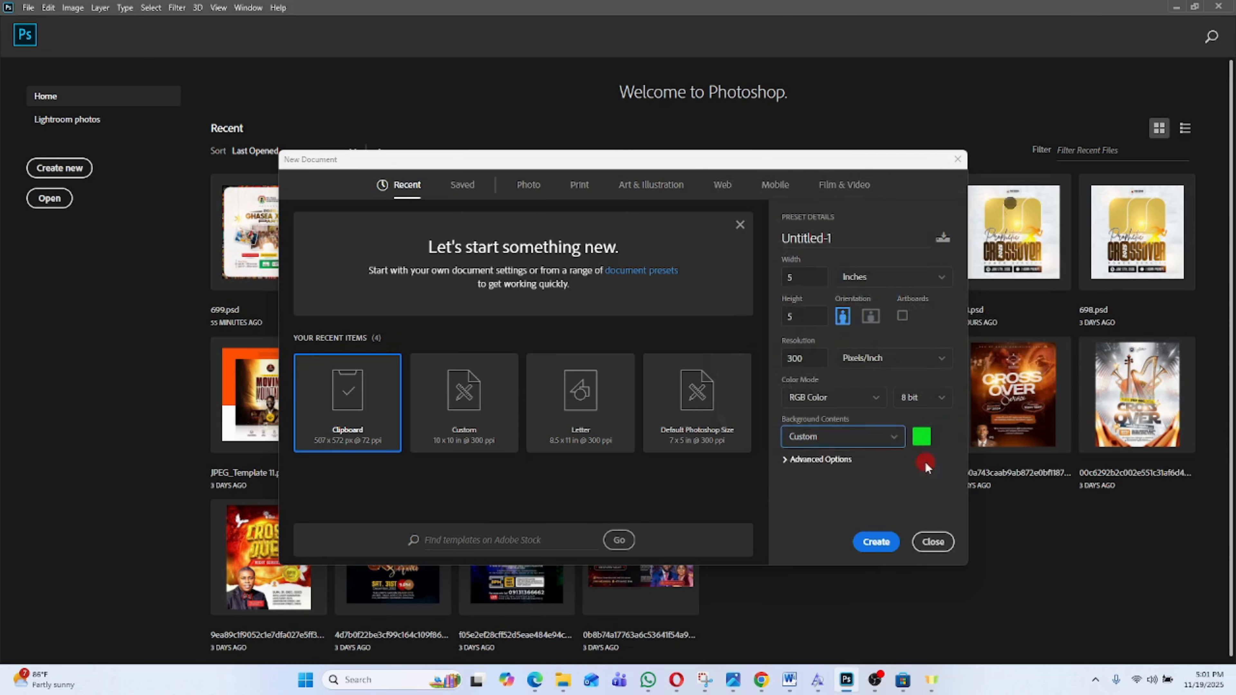
- Set the background colour to white (#ffffff) and create the document
{"action": "left_click", "coordinate": [921, 437]}
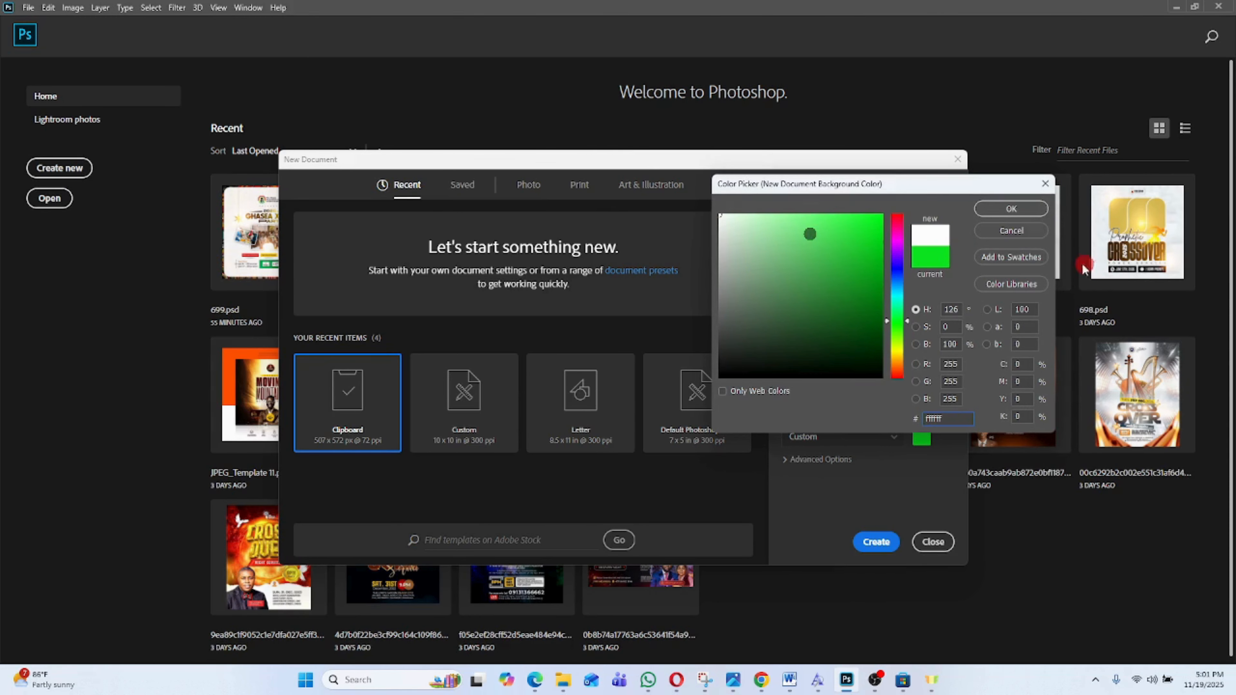
{"action": "left_click", "coordinate": [1012, 208]}
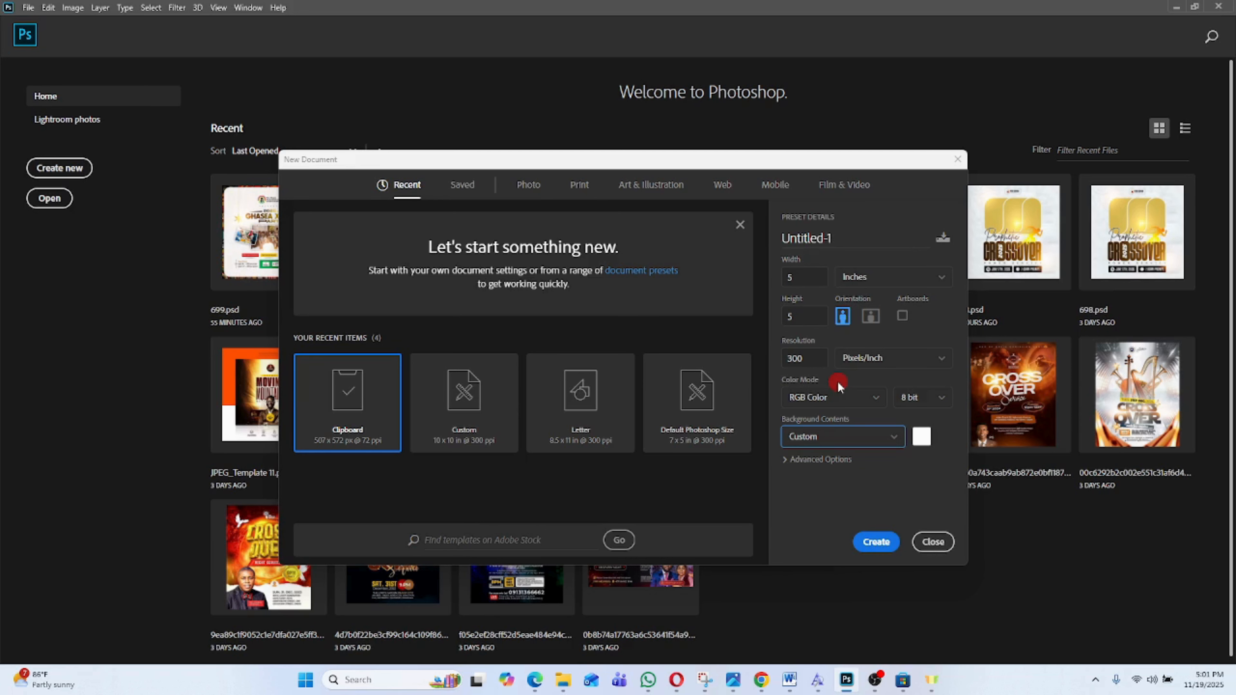
{"action": "left_click", "coordinate": [879, 543]}
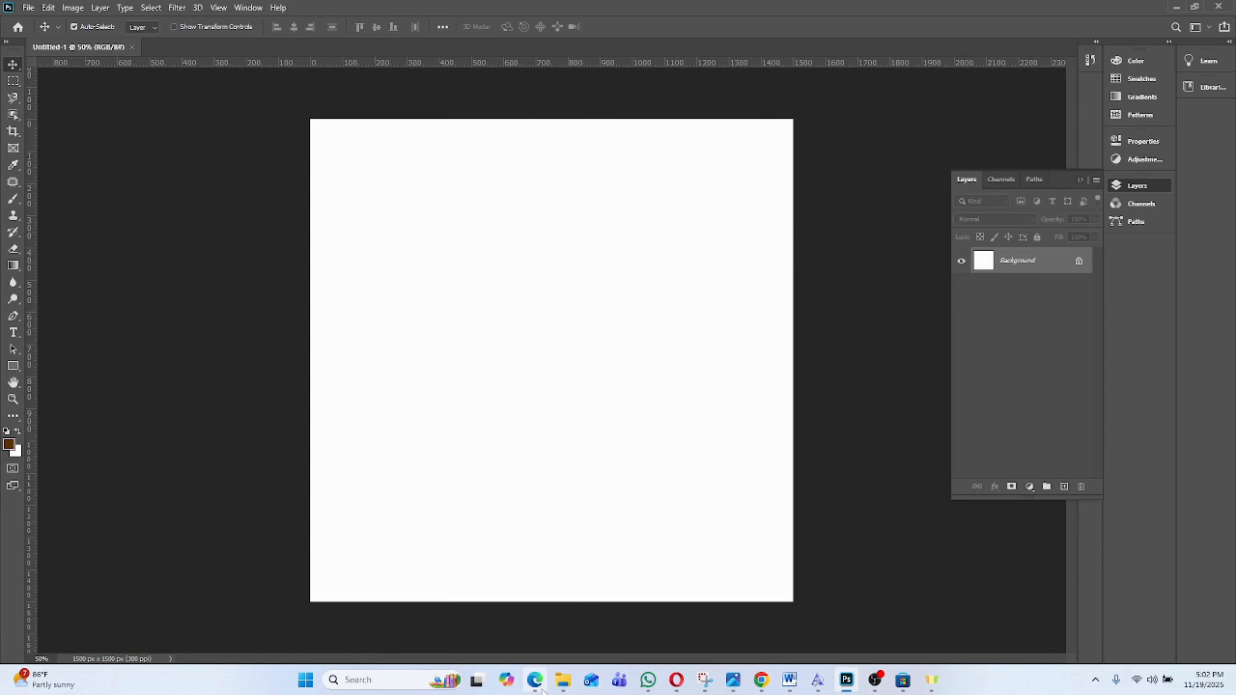
- Read the shape requirements under Design Composition on the browser's assignment page, and return to Photoshop
{"action": "mouse_move", "coordinate": [543, 690]}
{"action": "left_click", "coordinate": [536, 620]}
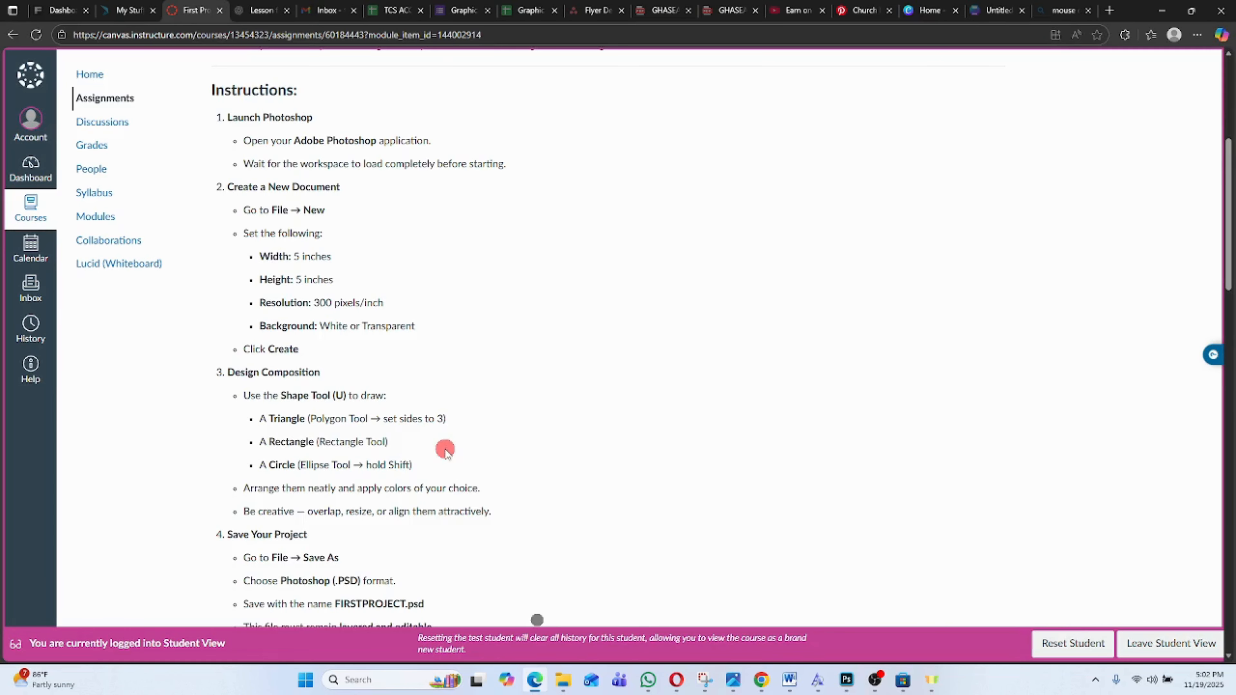
{"action": "scroll", "coordinate": [445, 450], "scroll_direction": "down", "scroll_amount": 3}
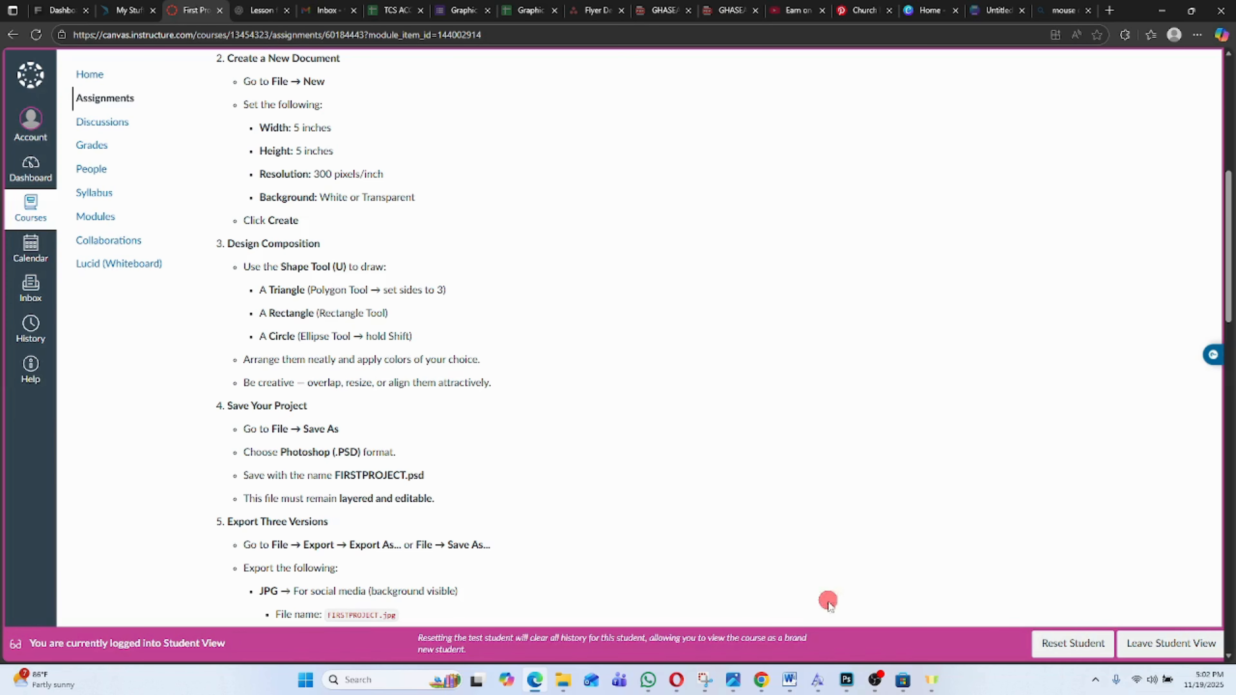
{"action": "left_click", "coordinate": [846, 679]}
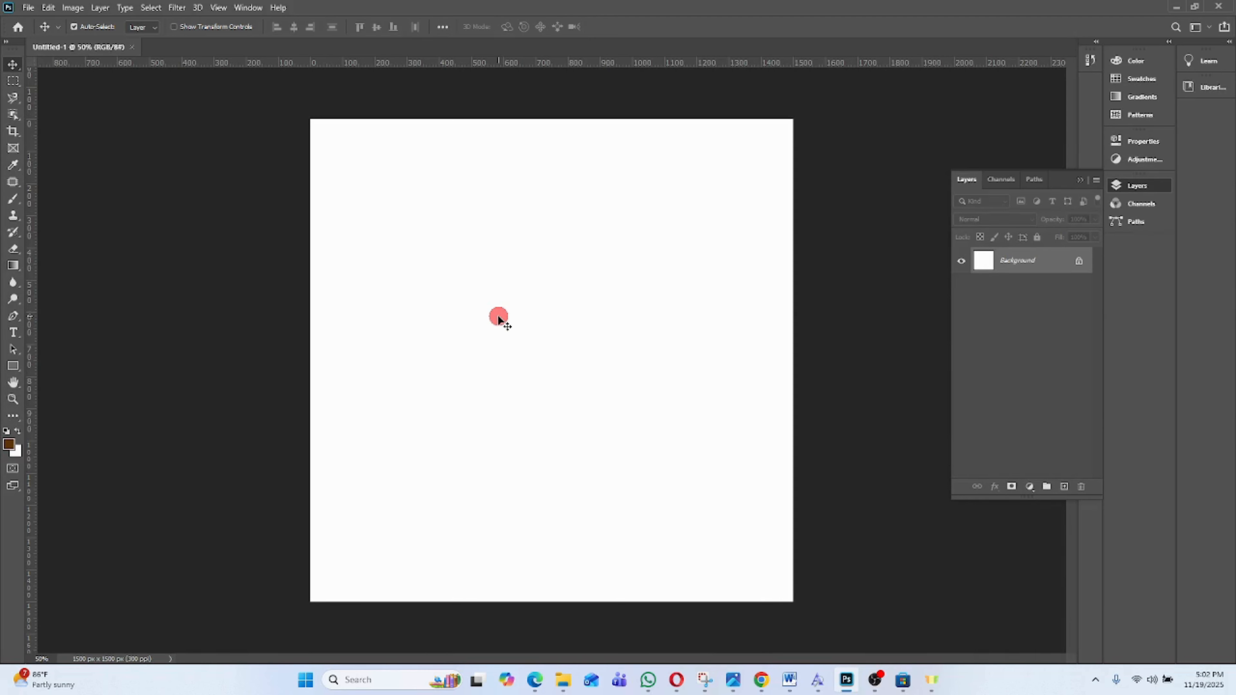
- Draw a brown rectangle about 1088 x 478 px across the middle of the canvas with the Rectangle Tool
{"action": "key", "text": "u"}
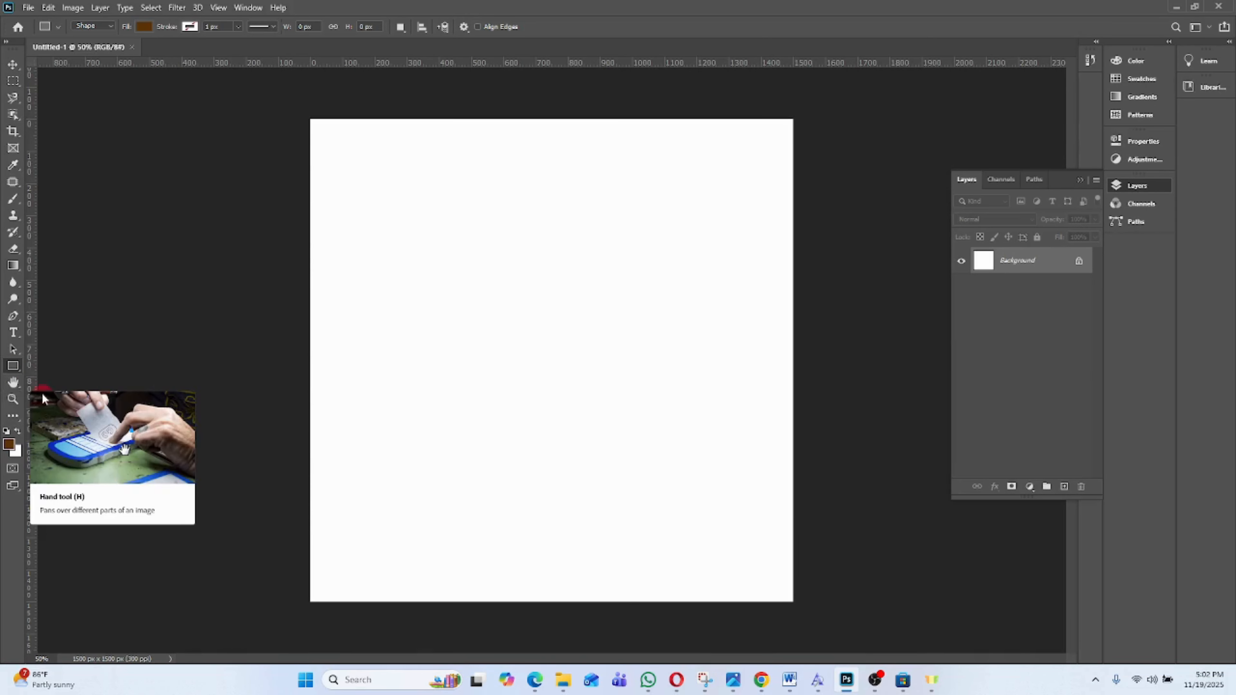
{"action": "right_click", "coordinate": [16, 367]}
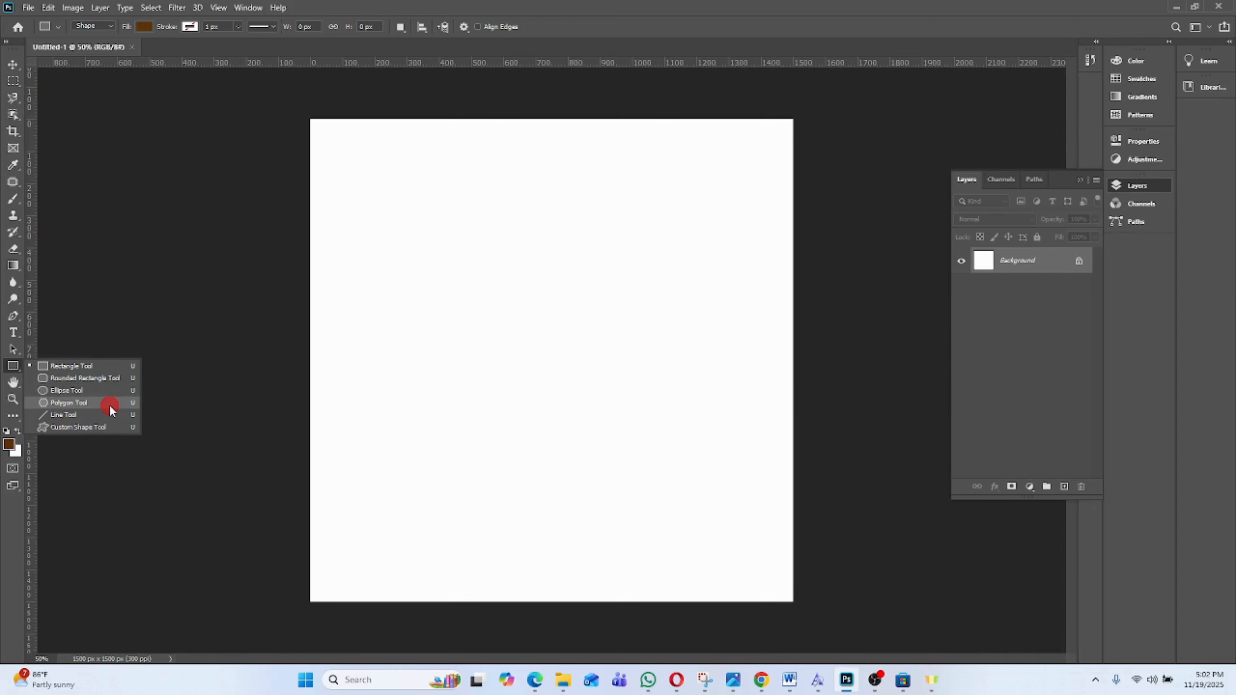
{"action": "left_click", "coordinate": [89, 369]}
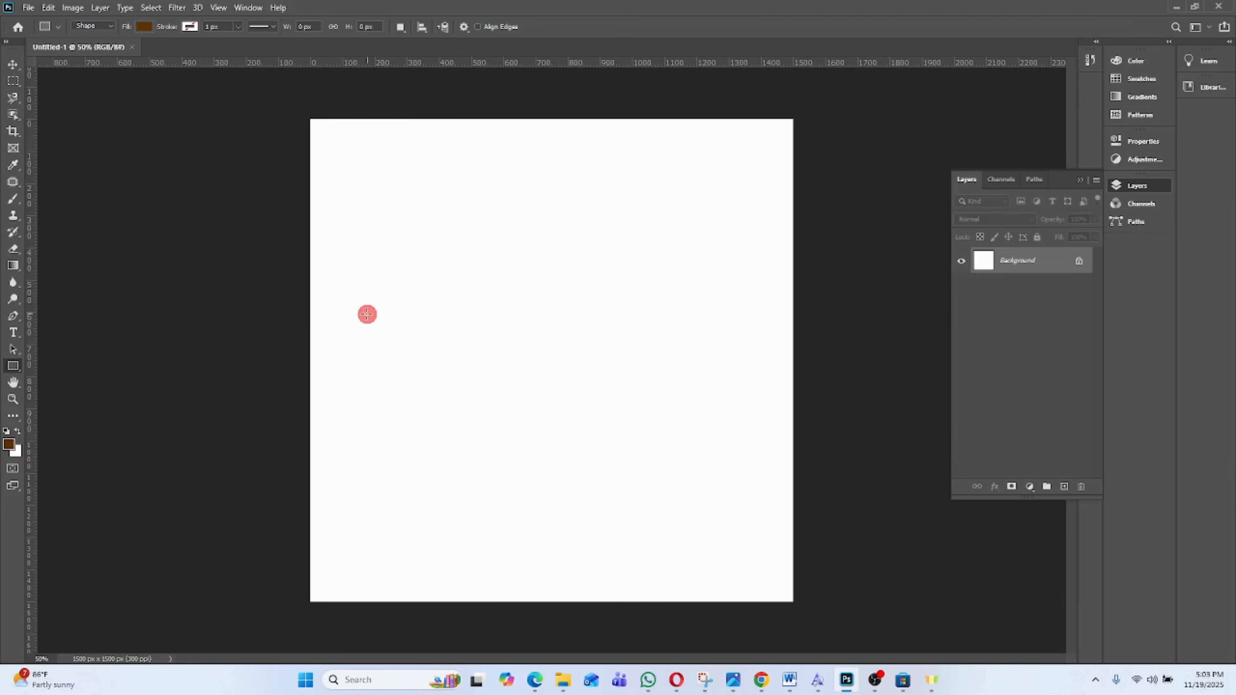
{"action": "left_click_drag", "start_coordinate": [374, 315], "coordinate": [723, 469]}
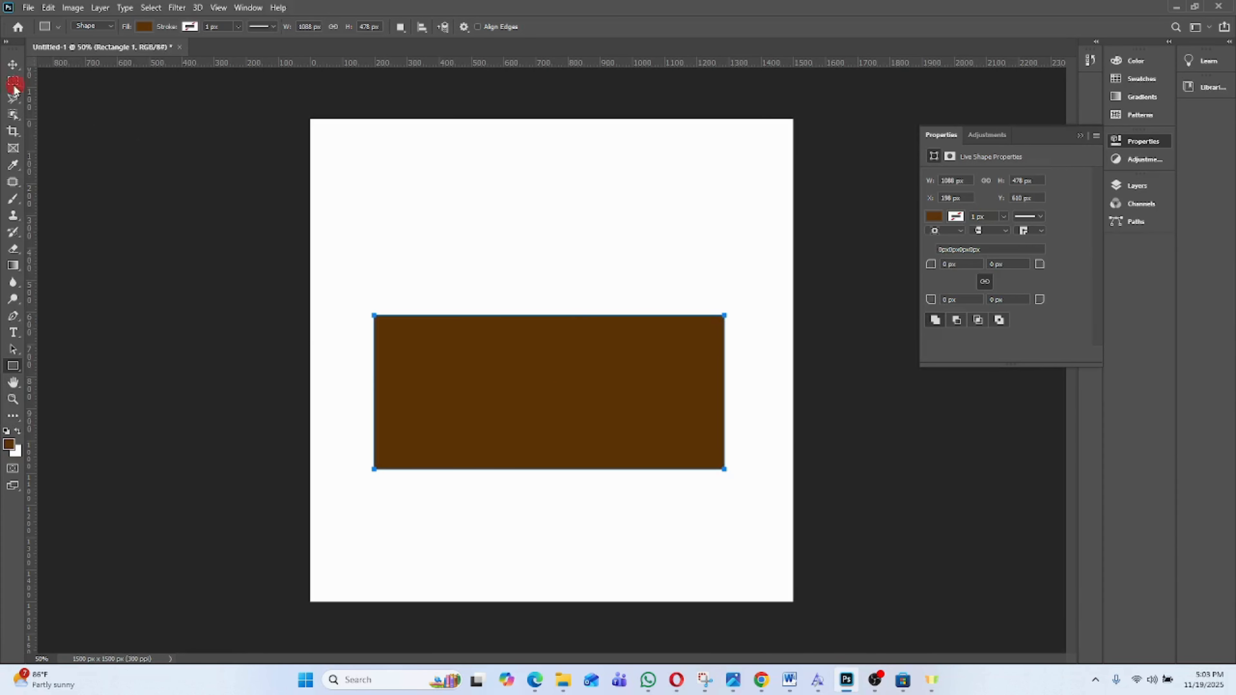
- Move the rectangle slightly up on the canvas, to about X 206 px and Y 552 px
{"action": "left_click", "coordinate": [13, 71]}
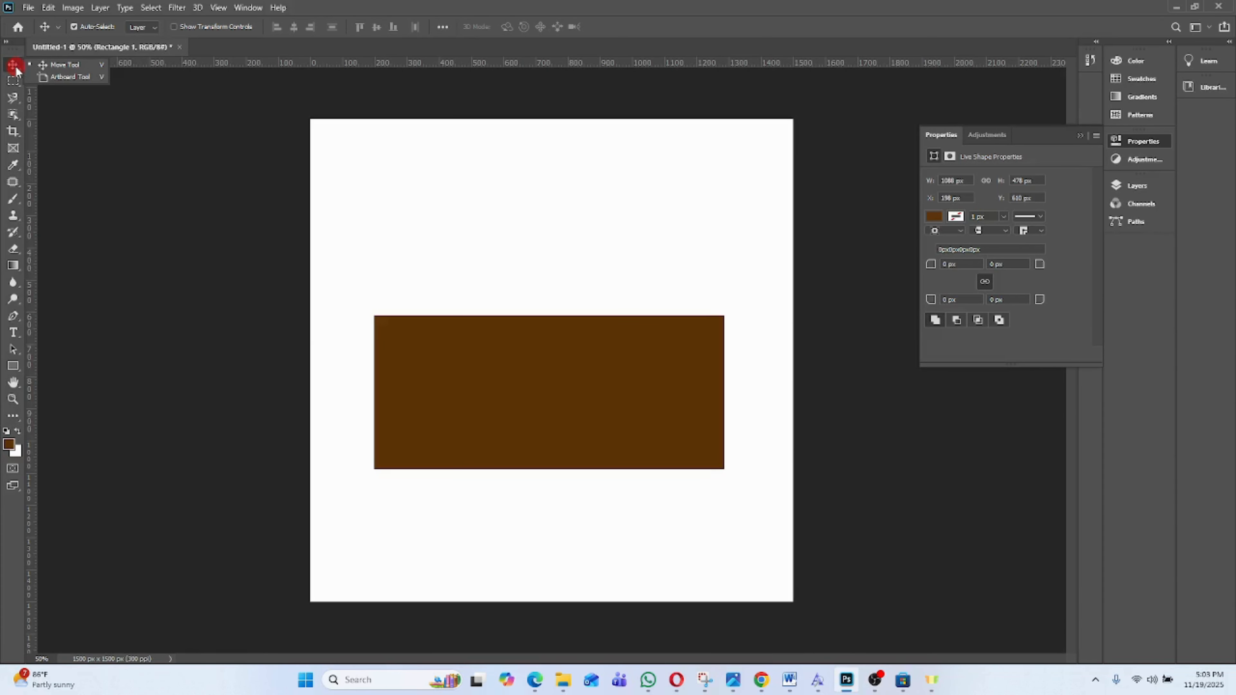
{"action": "left_click", "coordinate": [61, 65]}
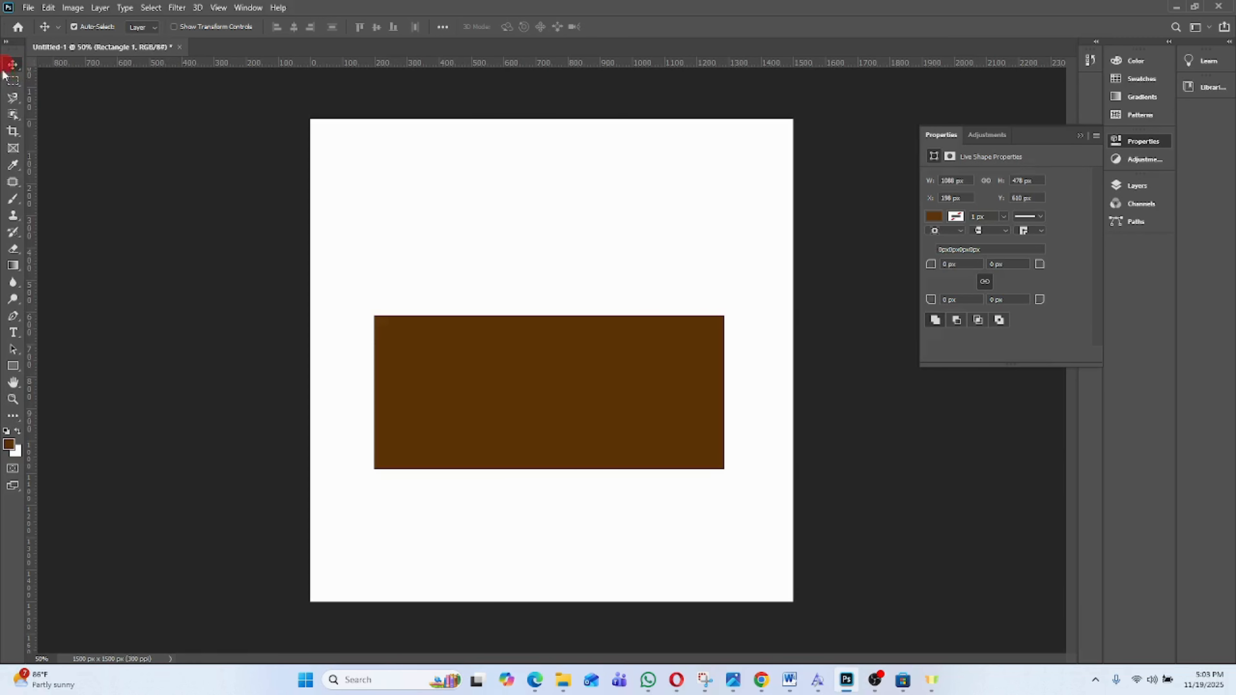
{"action": "left_click", "coordinate": [576, 394]}
{"action": "left_click_drag", "start_coordinate": [554, 396], "coordinate": [551, 368]}
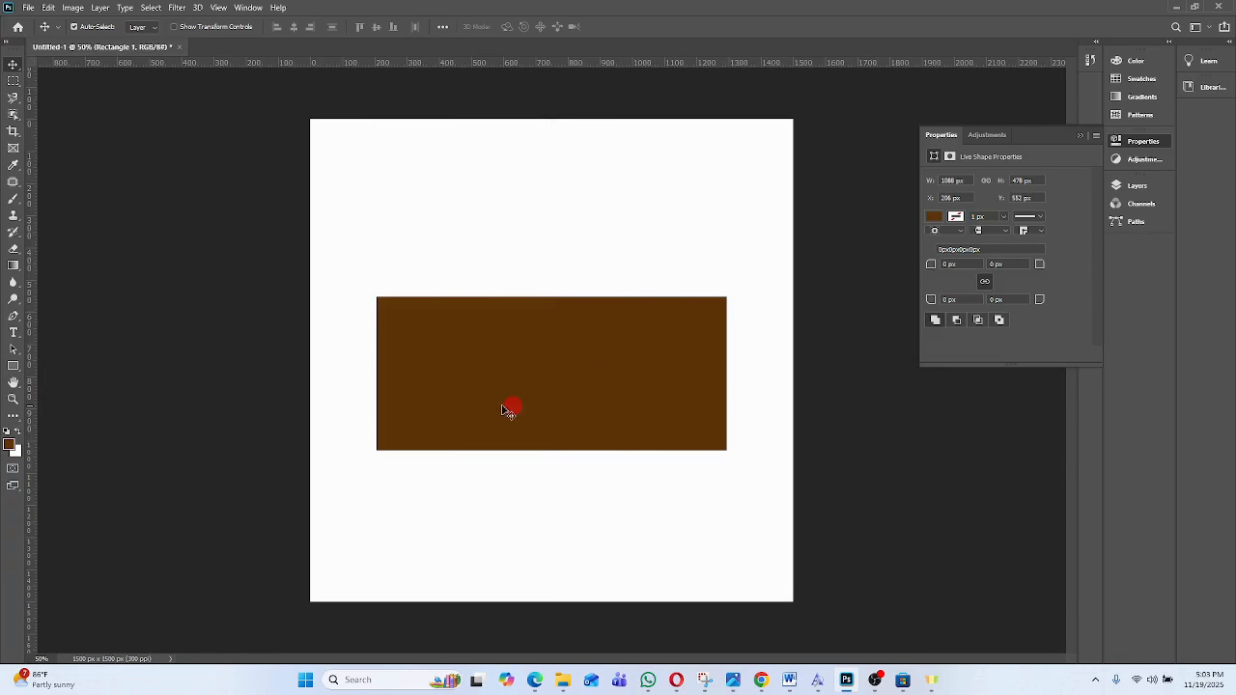
- Draw a circle about 406 px in diameter above the rectangle with the Ellipse Tool, undoing a first oval attempt
{"action": "left_click", "coordinate": [12, 366]}
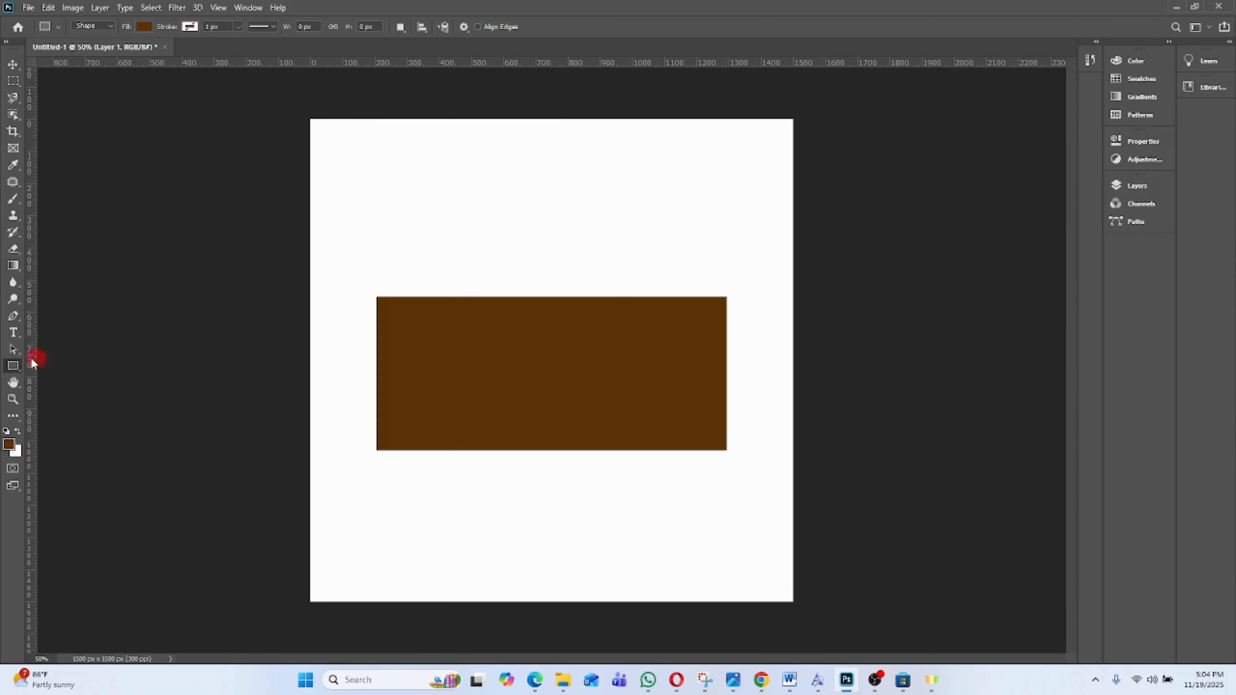
{"action": "left_click", "coordinate": [17, 368]}
{"action": "left_click_drag", "start_coordinate": [18, 372], "coordinate": [78, 392]}
{"action": "left_click_drag", "start_coordinate": [442, 148], "coordinate": [684, 288]}
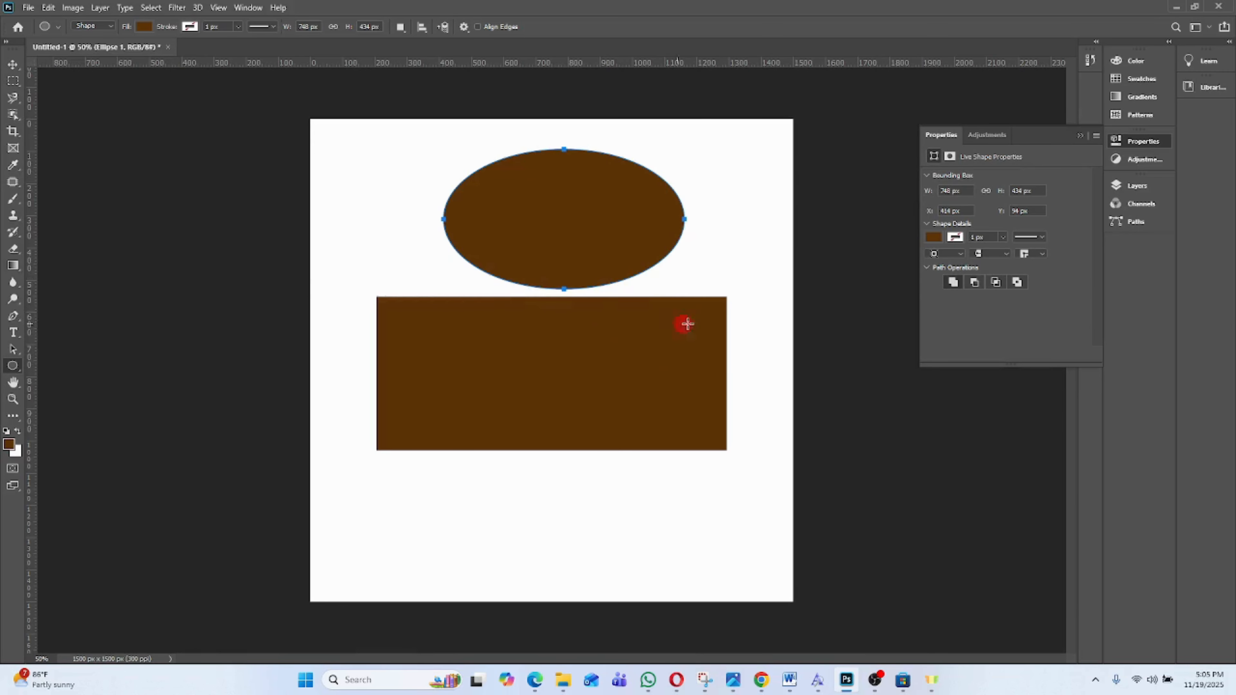
{"action": "key", "text": "ctrl+z"}
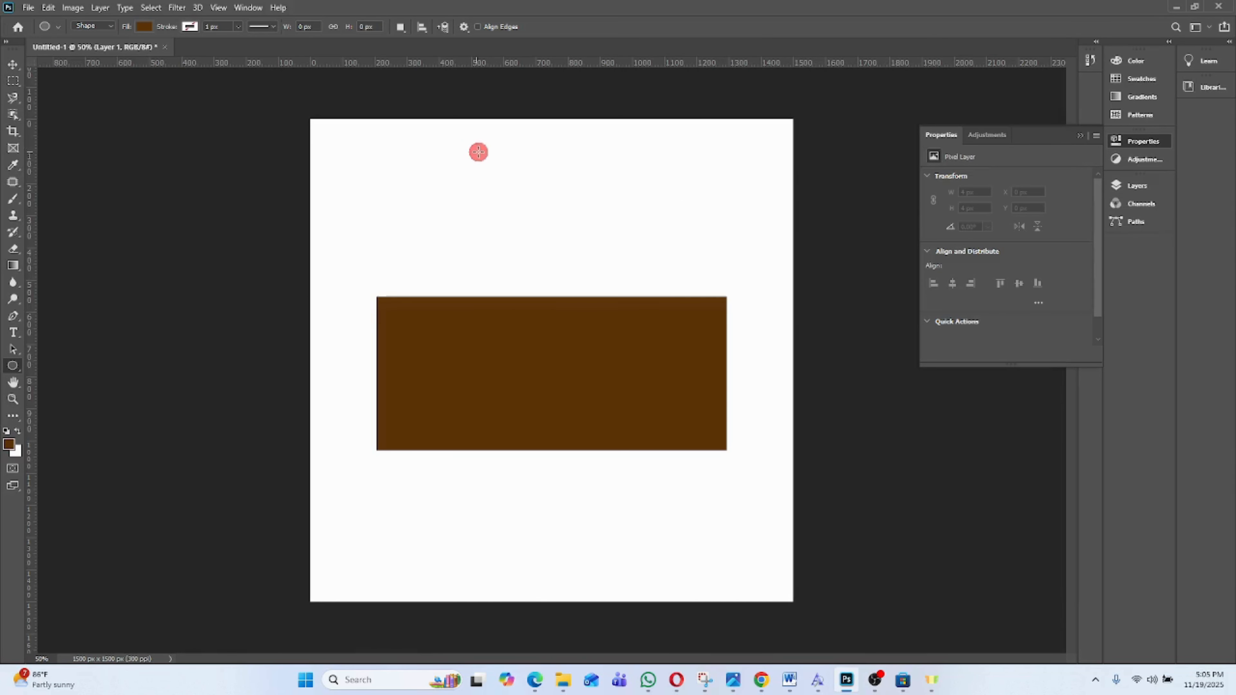
{"action": "left_click_drag", "start_coordinate": [481, 157], "coordinate": [631, 286]}
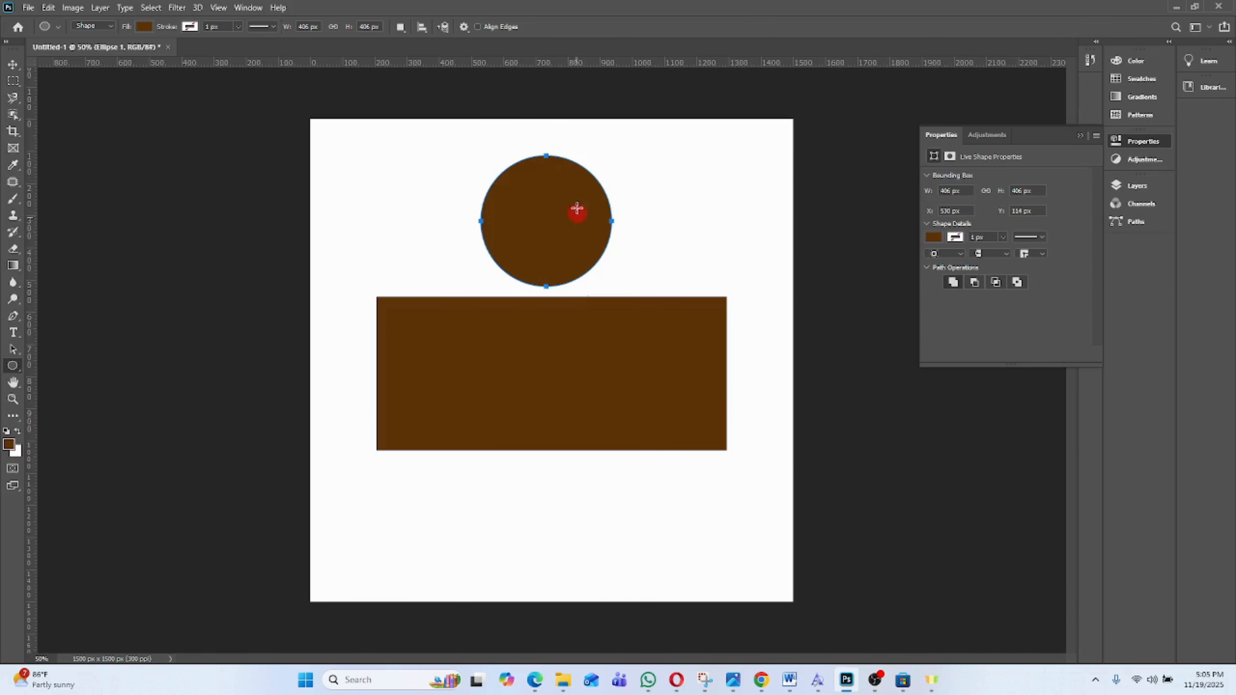
- Create a three-sided polygon 406 px wide and high with the Polygon Tool, and move it fully onto the canvas below the rectangle
{"action": "right_click", "coordinate": [14, 370]}
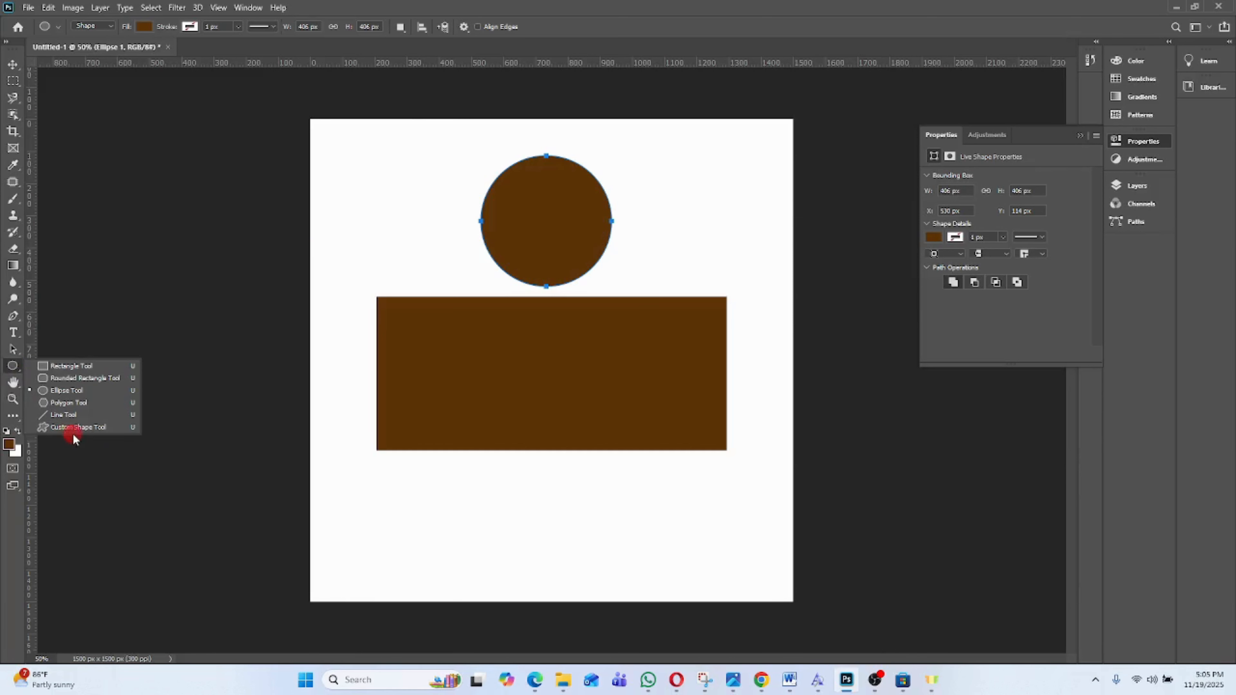
{"action": "left_click", "coordinate": [91, 384]}
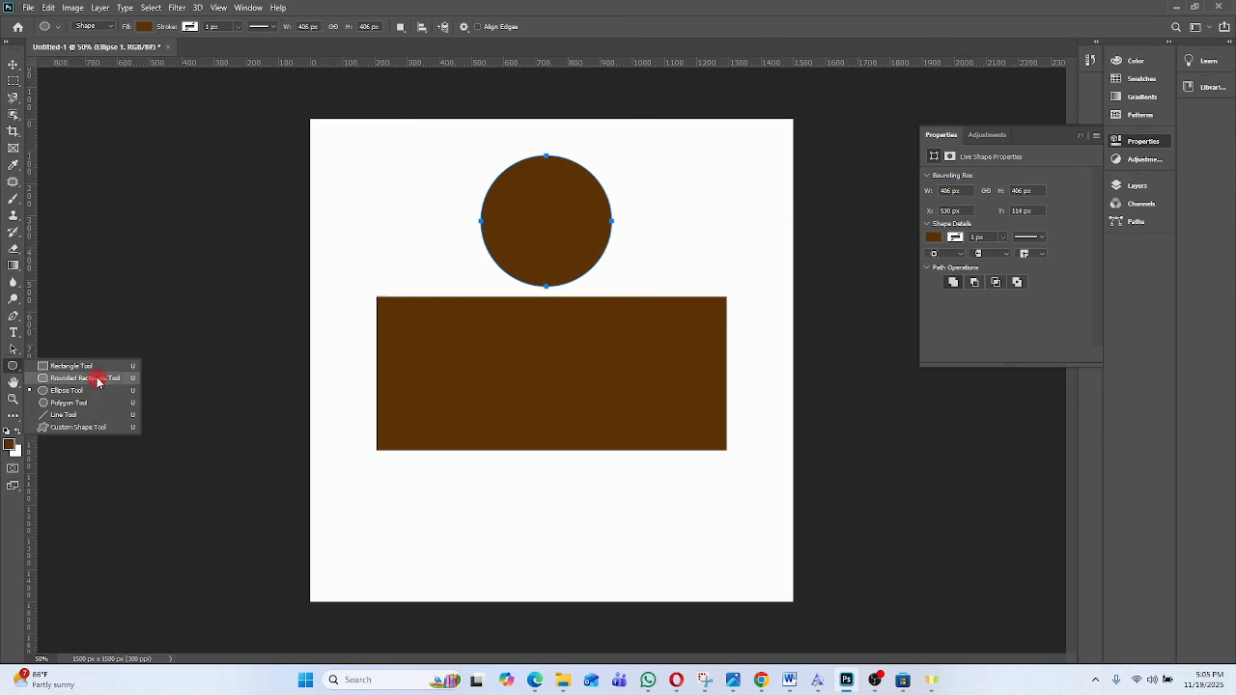
{"action": "left_click", "coordinate": [104, 406]}
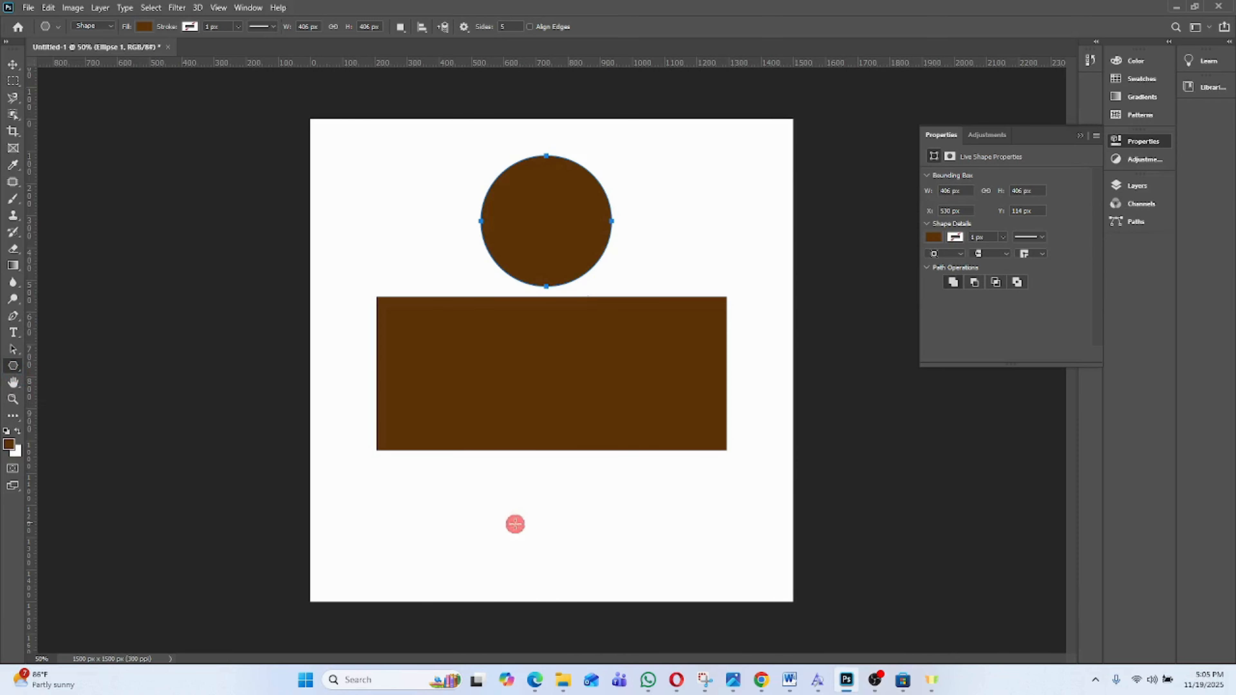
{"action": "left_click_drag", "start_coordinate": [422, 487], "coordinate": [500, 551]}
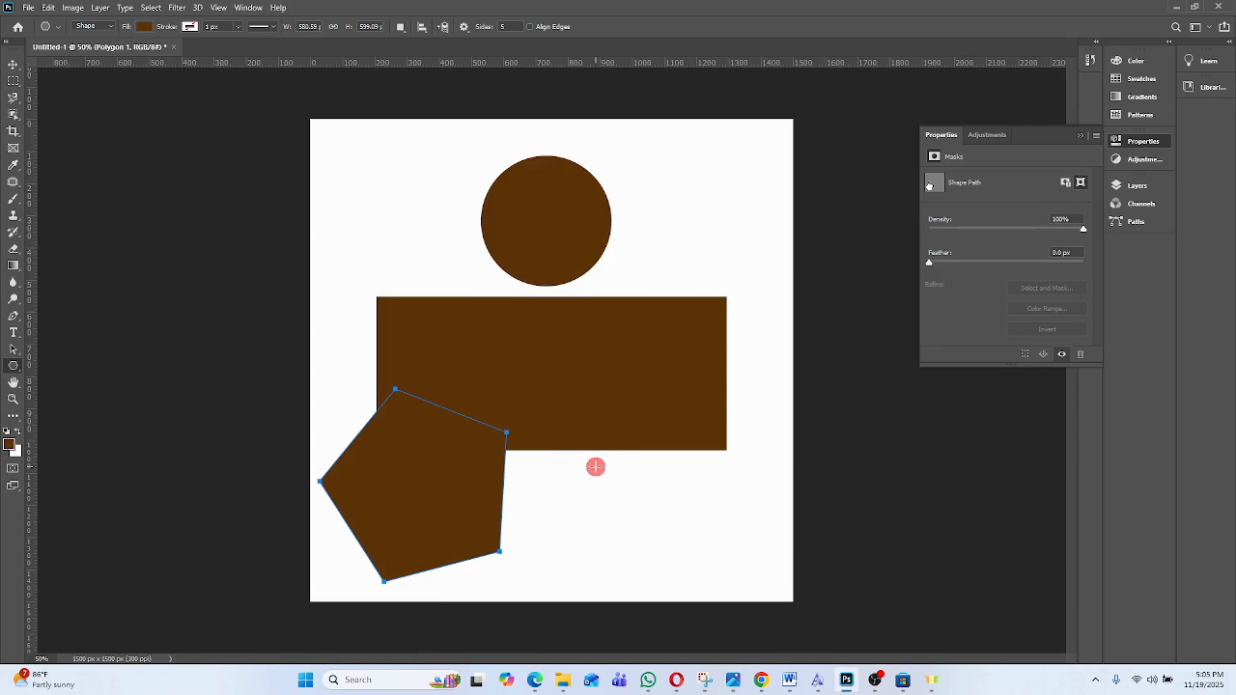
{"action": "key", "text": "ctrl+z"}
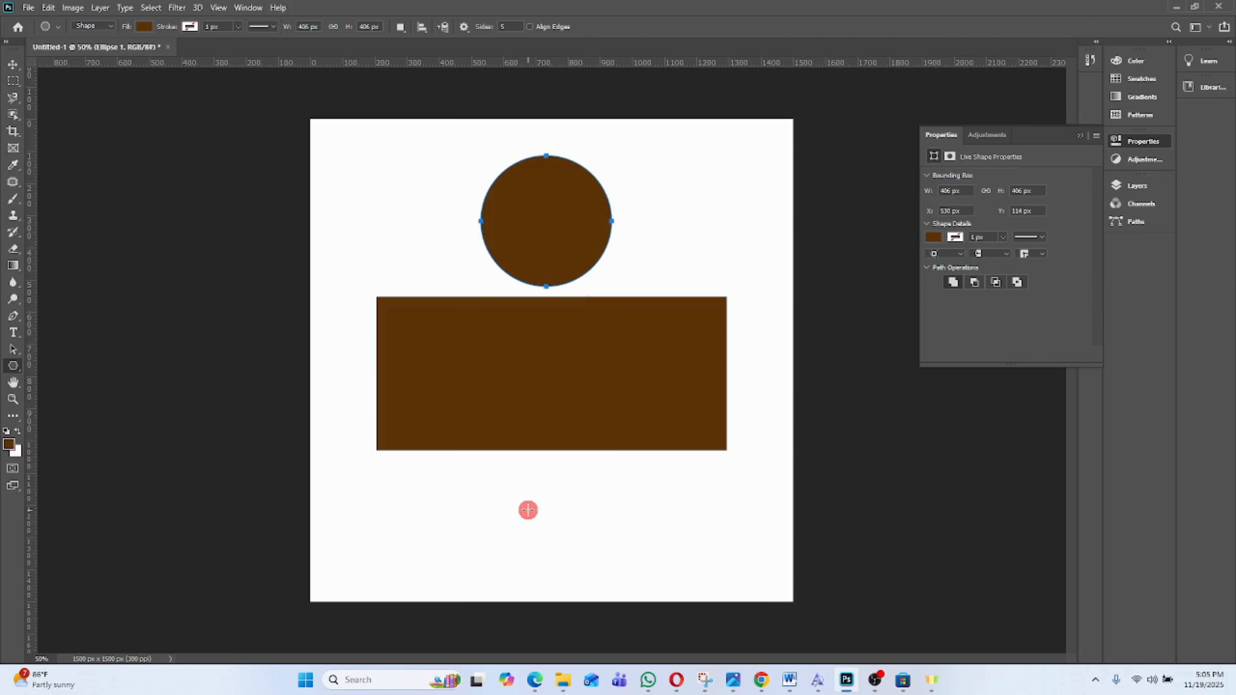
{"action": "left_click", "coordinate": [528, 510]}
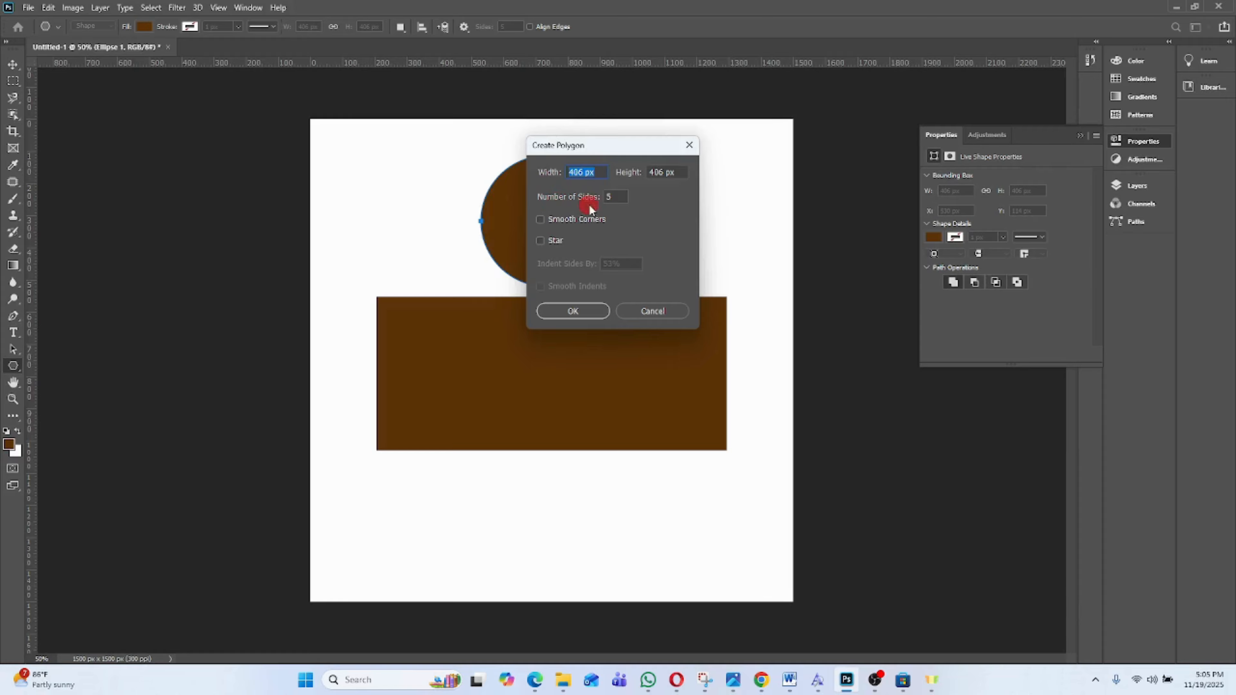
{"action": "left_click", "coordinate": [615, 195]}
{"action": "double_click", "coordinate": [614, 196]}
{"action": "type", "text": "3"}
{"action": "key", "text": "Return"}
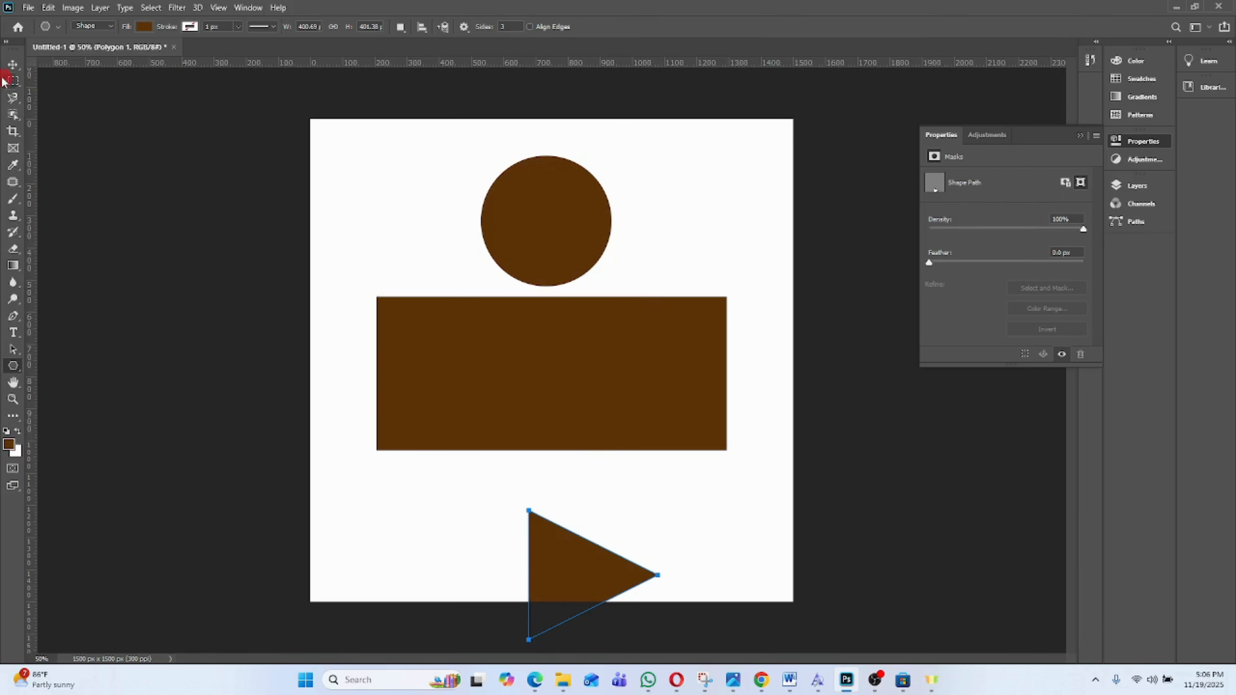
{"action": "left_click", "coordinate": [11, 65]}
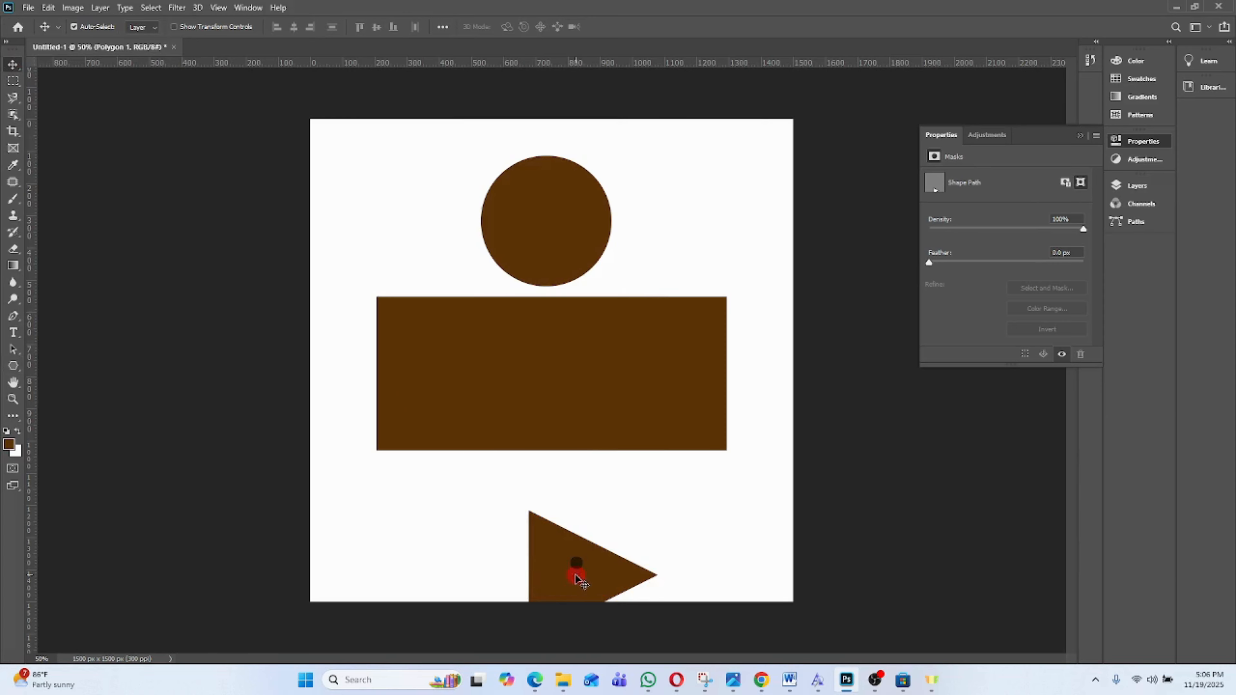
{"action": "left_click_drag", "start_coordinate": [574, 578], "coordinate": [565, 528]}
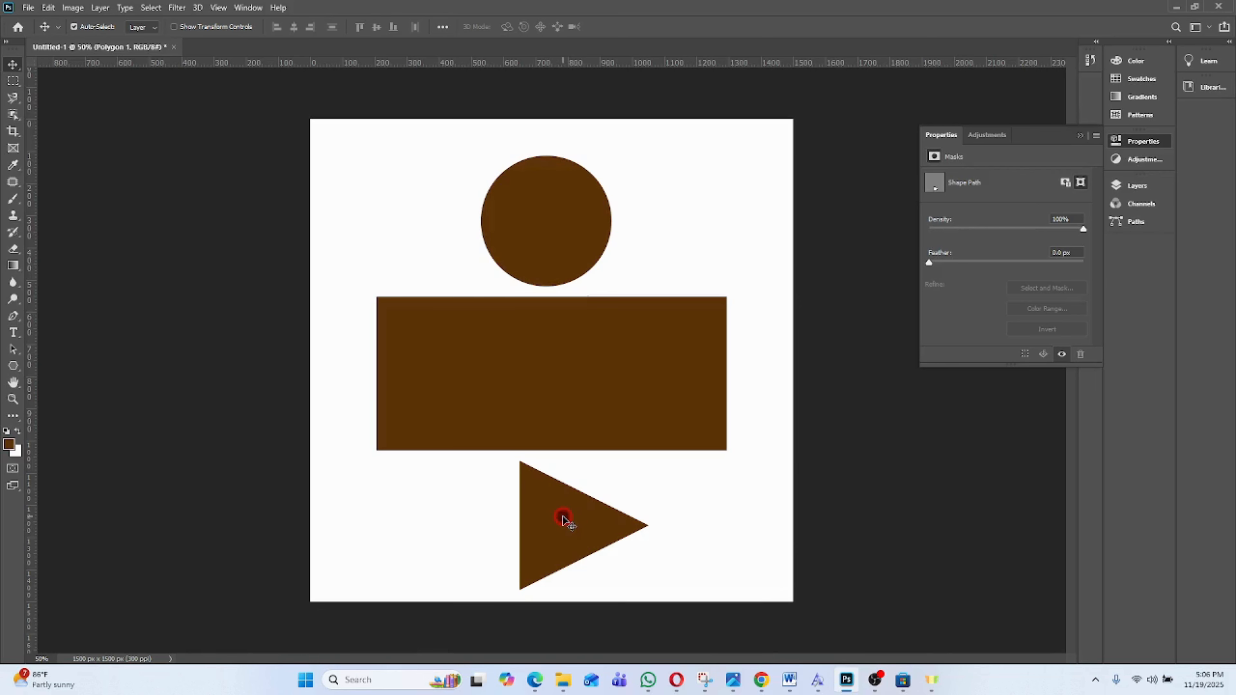
- Change the triangle's fill to the recently used bright green
{"action": "left_click", "coordinate": [14, 365]}
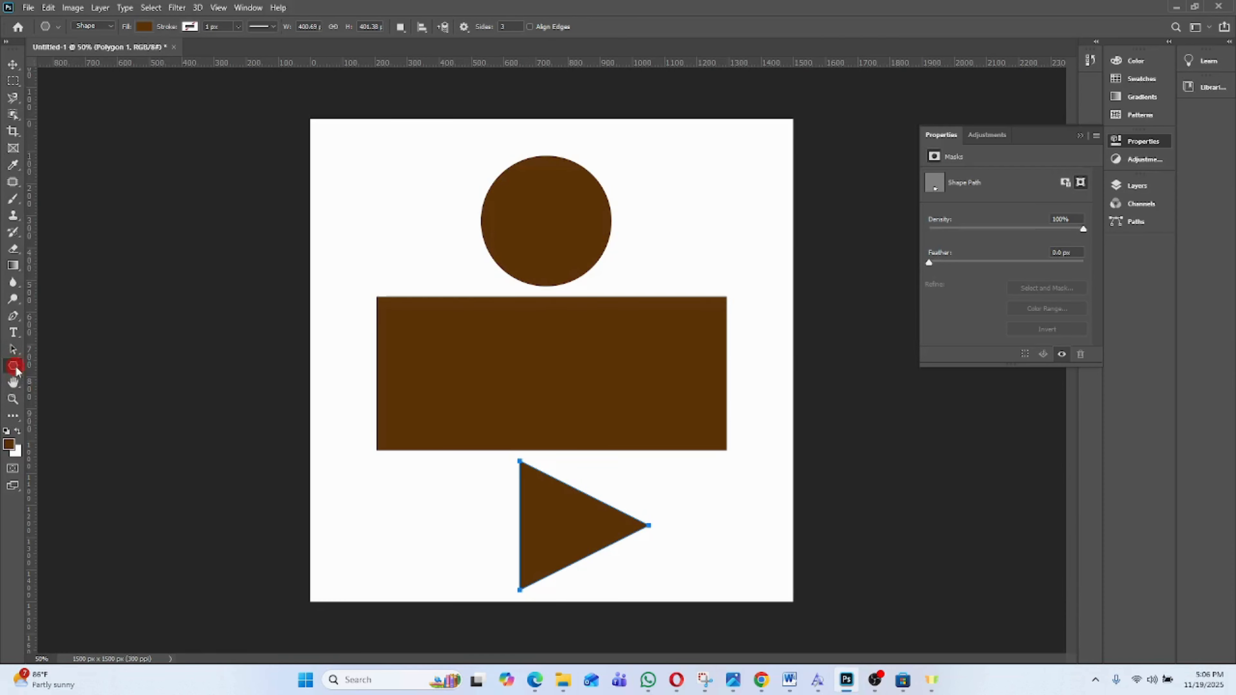
{"action": "left_click", "coordinate": [144, 26]}
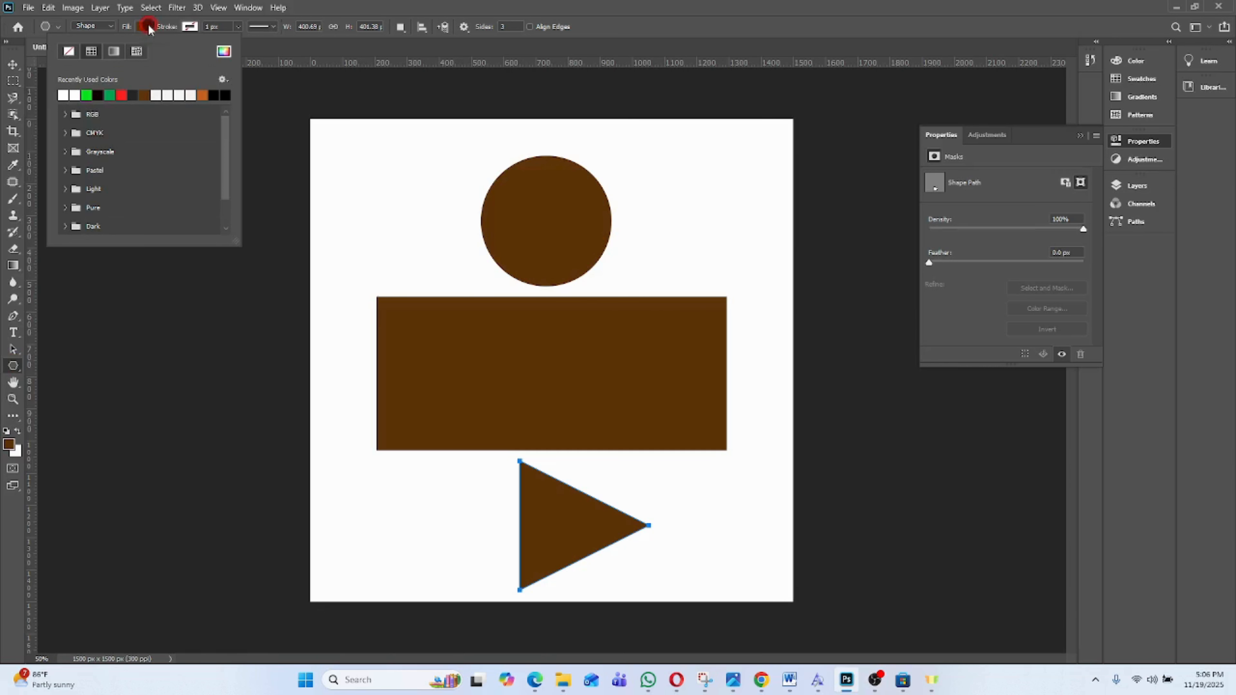
{"action": "left_click", "coordinate": [87, 95]}
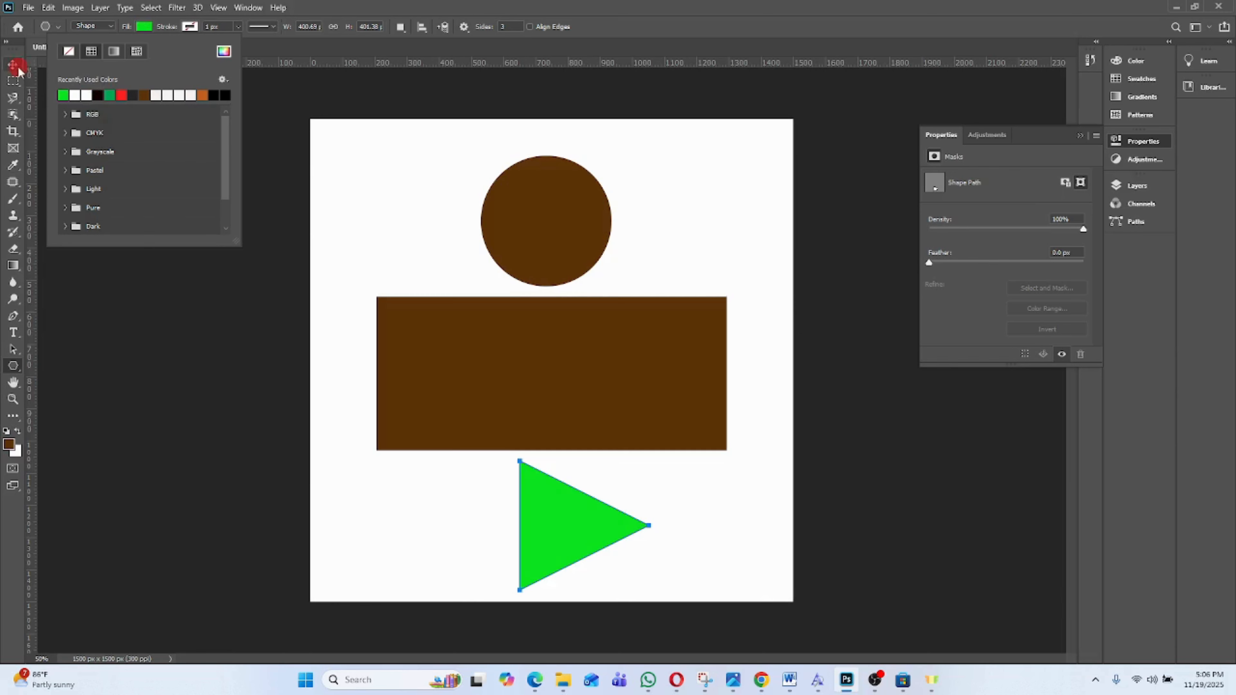
{"action": "left_click", "coordinate": [579, 215]}
{"action": "left_click", "coordinate": [579, 215]}
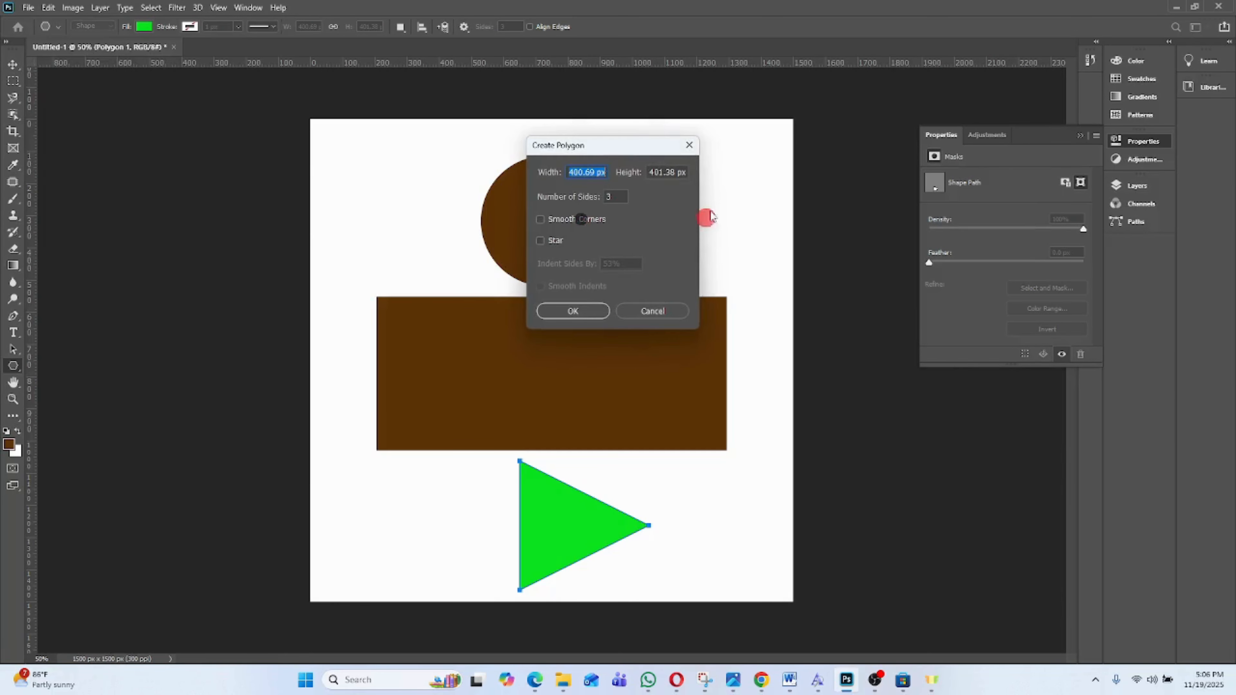
{"action": "left_click", "coordinate": [689, 152]}
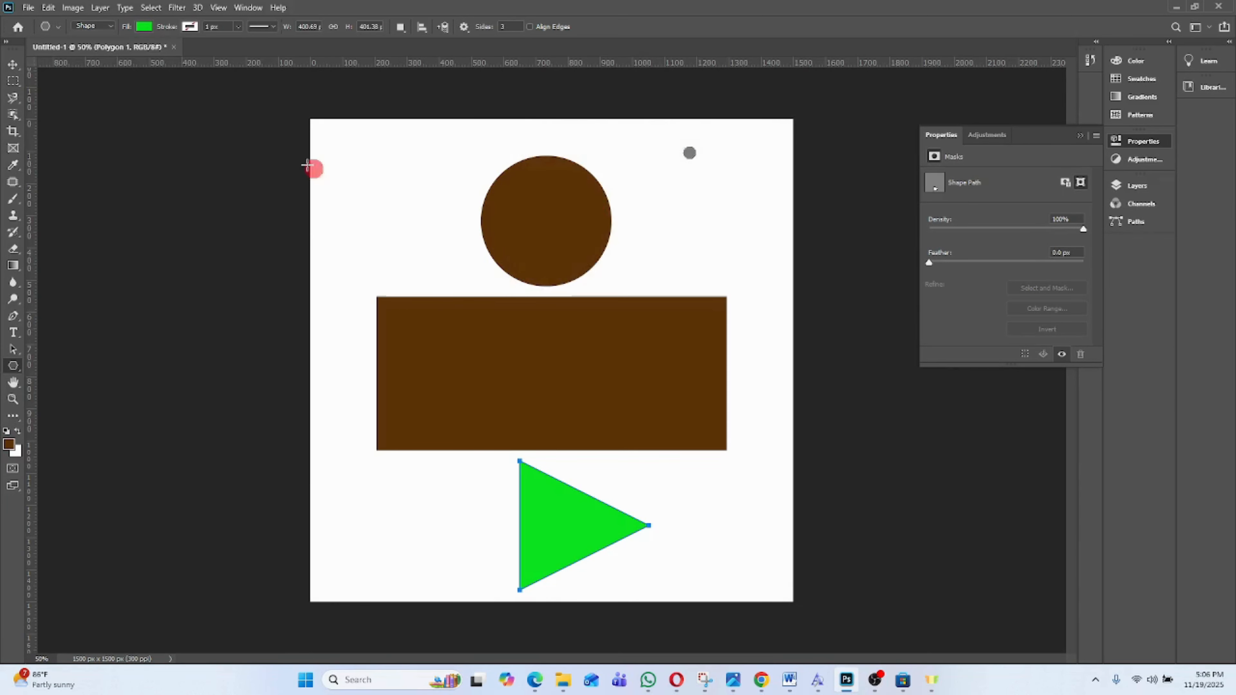
- Select the circle above the rectangle and change its fill to the recently used black
{"action": "left_click", "coordinate": [14, 64]}
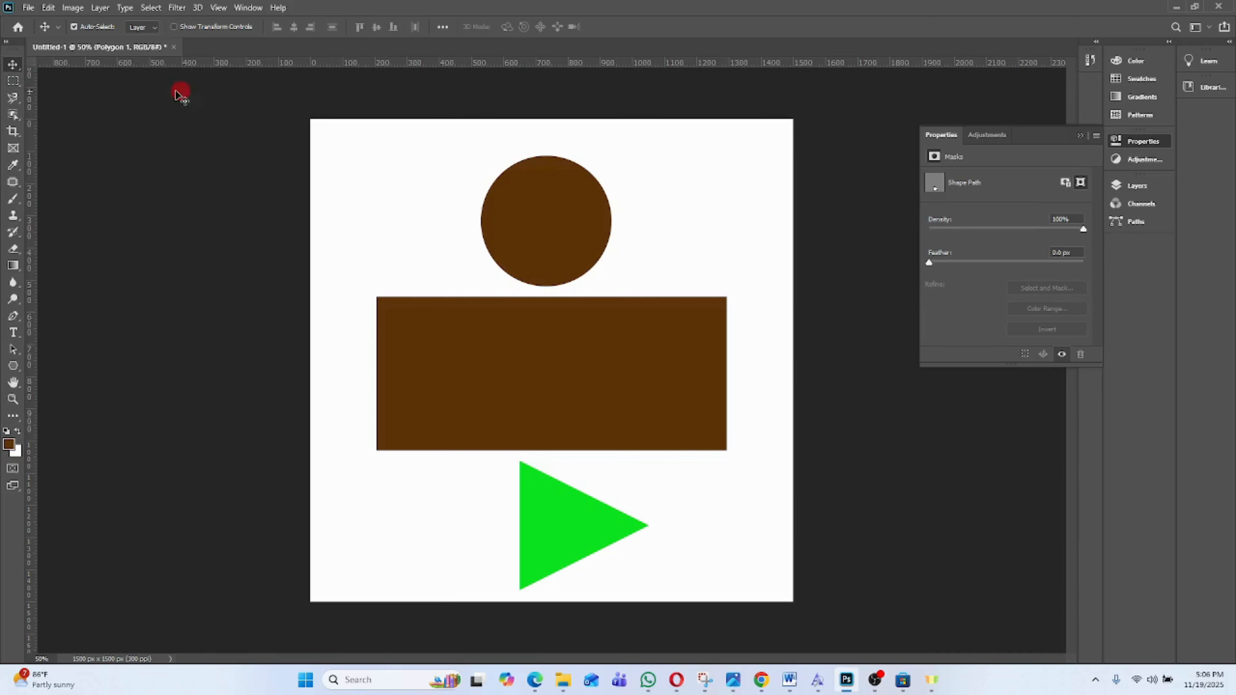
{"action": "left_click", "coordinate": [565, 202]}
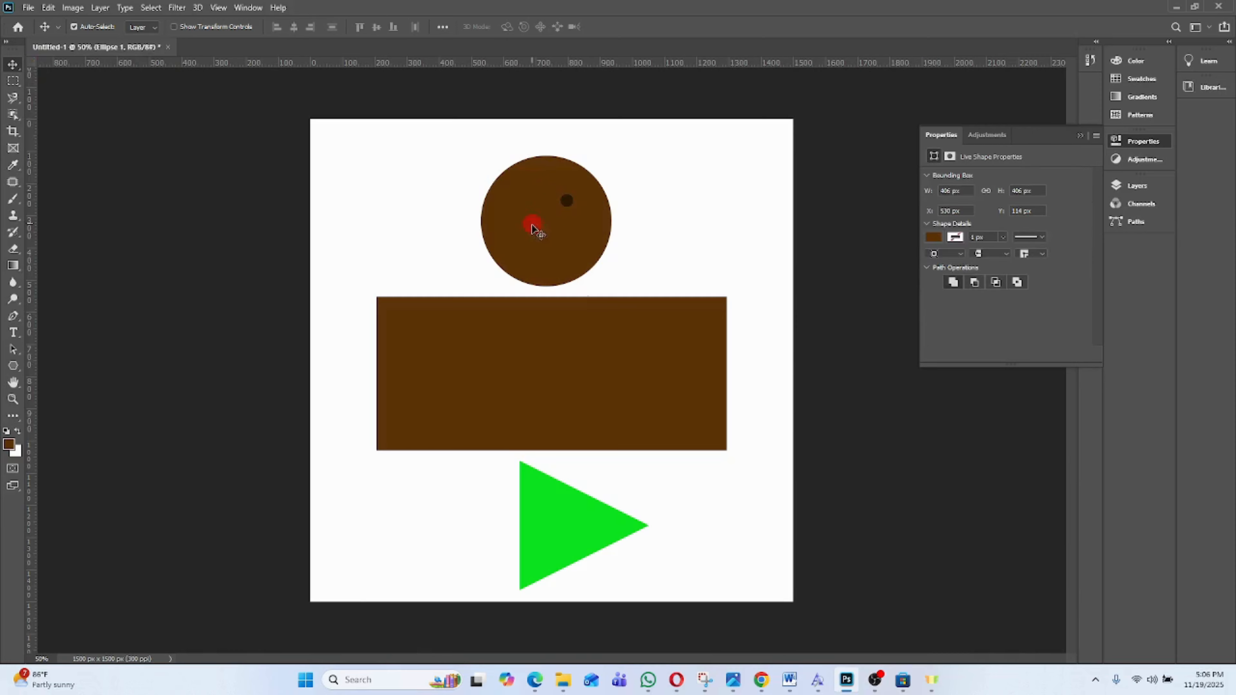
{"action": "left_click", "coordinate": [566, 226]}
{"action": "left_click", "coordinate": [13, 366]}
{"action": "left_click", "coordinate": [146, 26]}
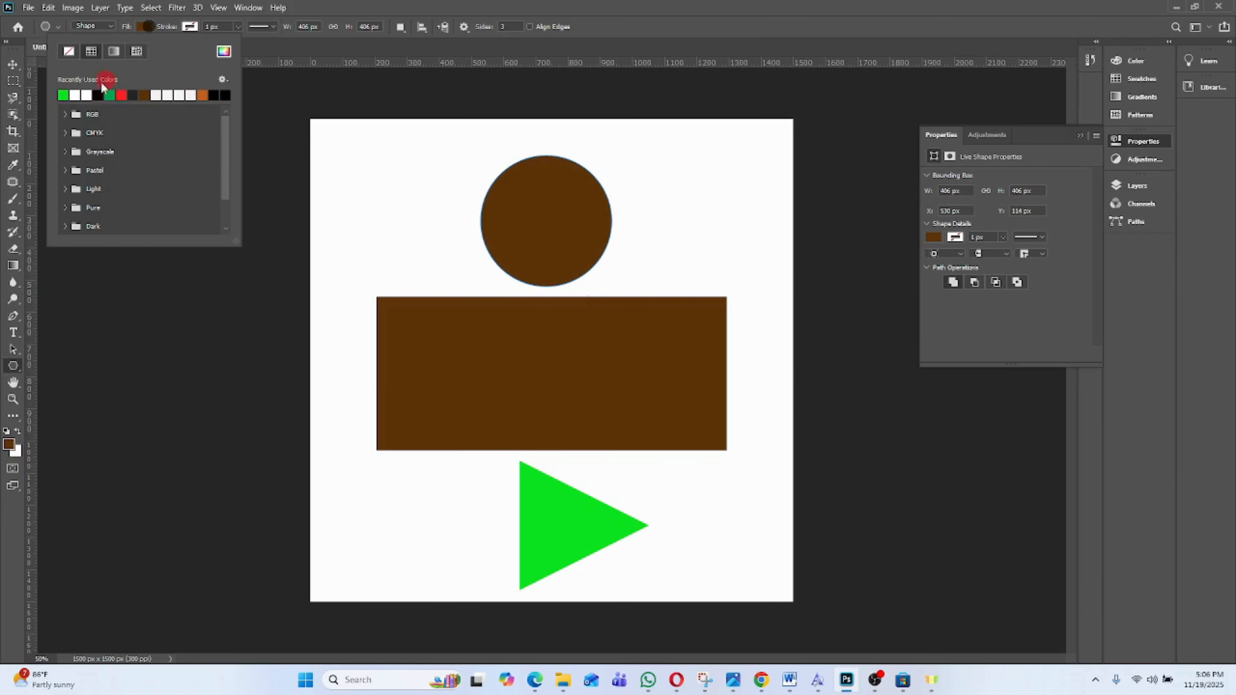
{"action": "left_click", "coordinate": [152, 96]}
{"action": "left_click", "coordinate": [219, 94]}
{"action": "left_click", "coordinate": [13, 64]}
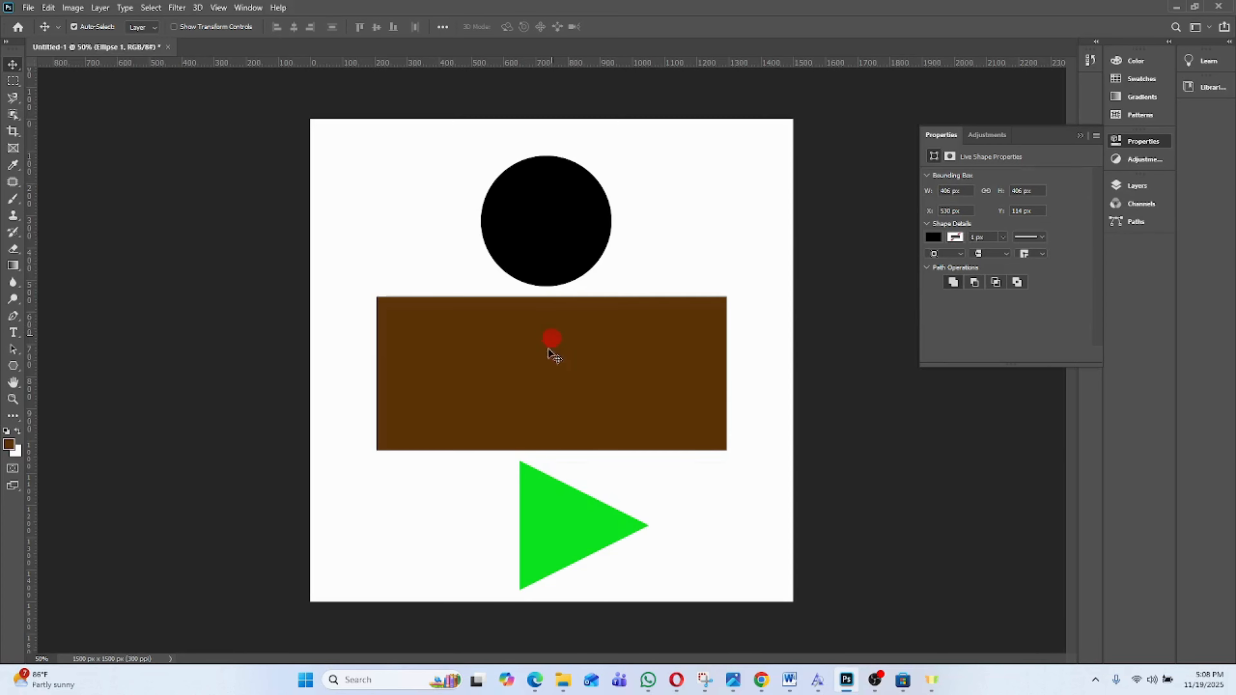
- Check the assignment page in the browser for the saving and export instructions, and return to Photoshop
{"action": "mouse_move", "coordinate": [535, 679]}
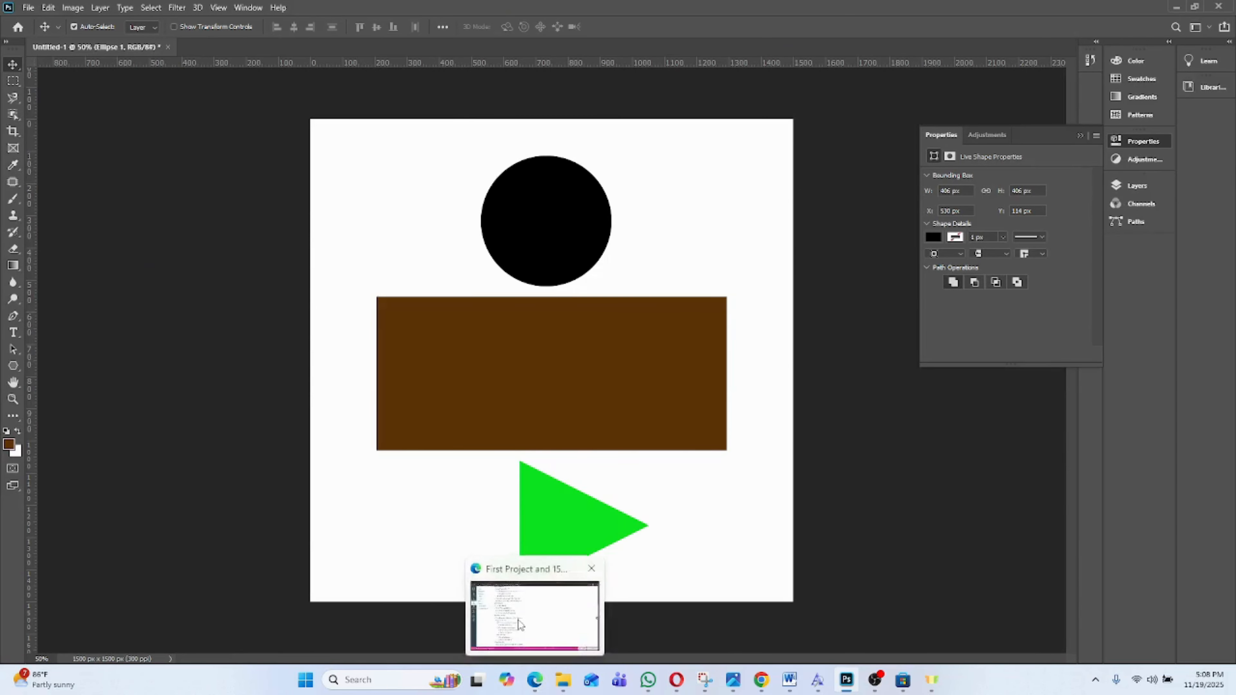
{"action": "left_click", "coordinate": [520, 625]}
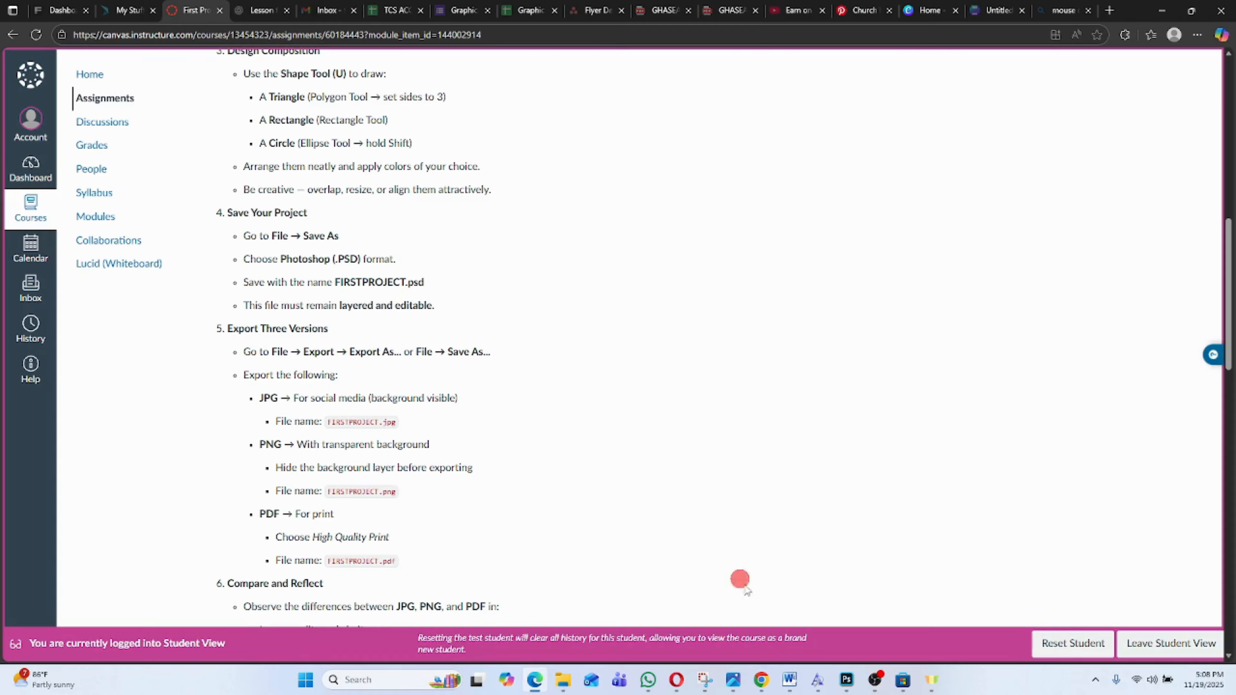
{"action": "left_click", "coordinate": [824, 599]}
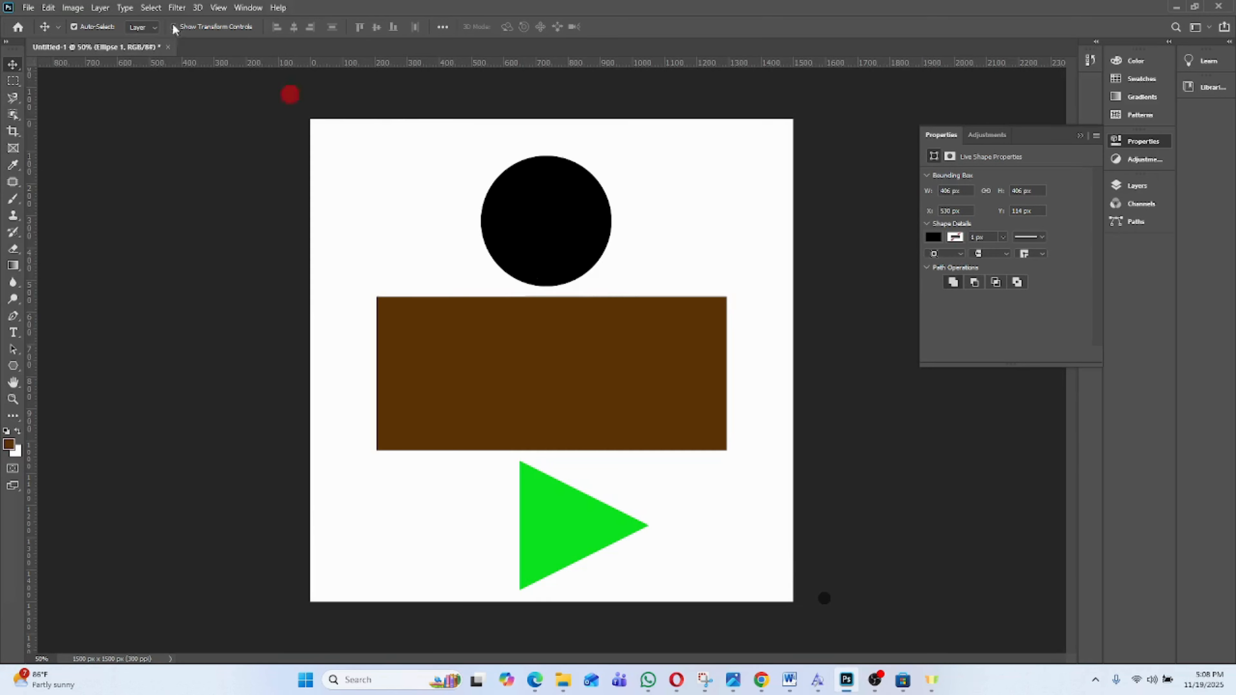
- Start saving the document as a Photoshop file on the computer, with the PROJECT folder on the Desktop as destination
{"action": "left_click", "coordinate": [28, 7]}
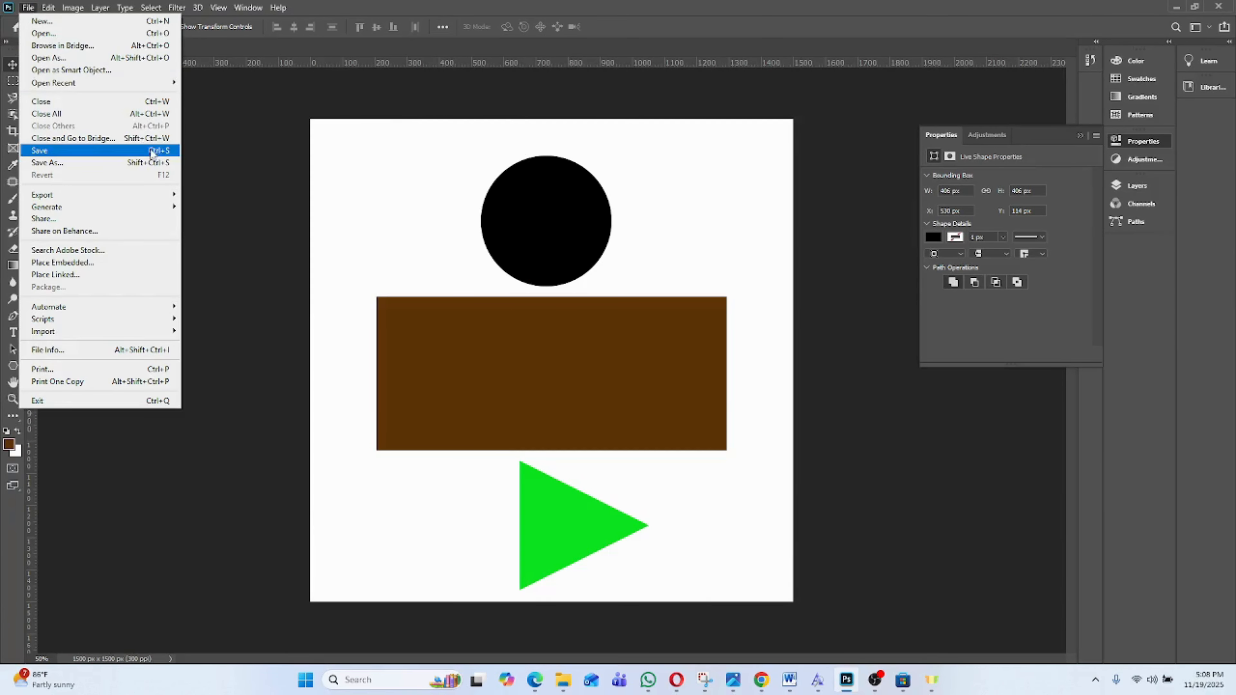
{"action": "left_click", "coordinate": [91, 166]}
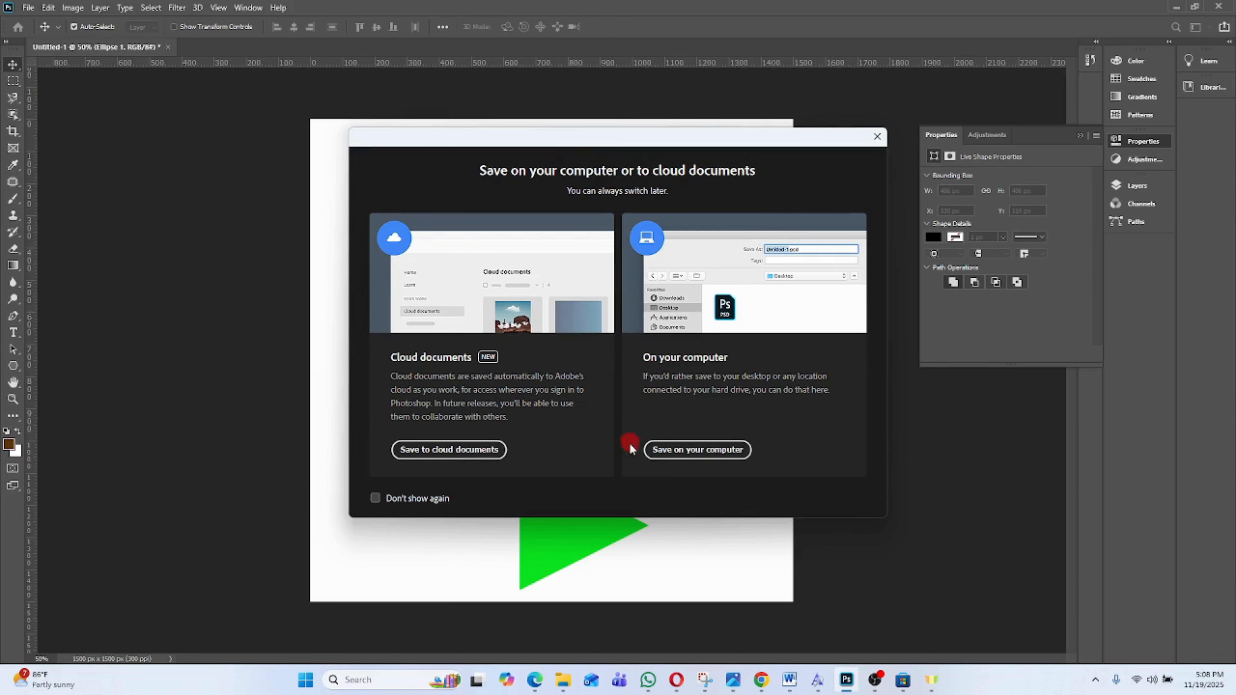
{"action": "left_click", "coordinate": [688, 451]}
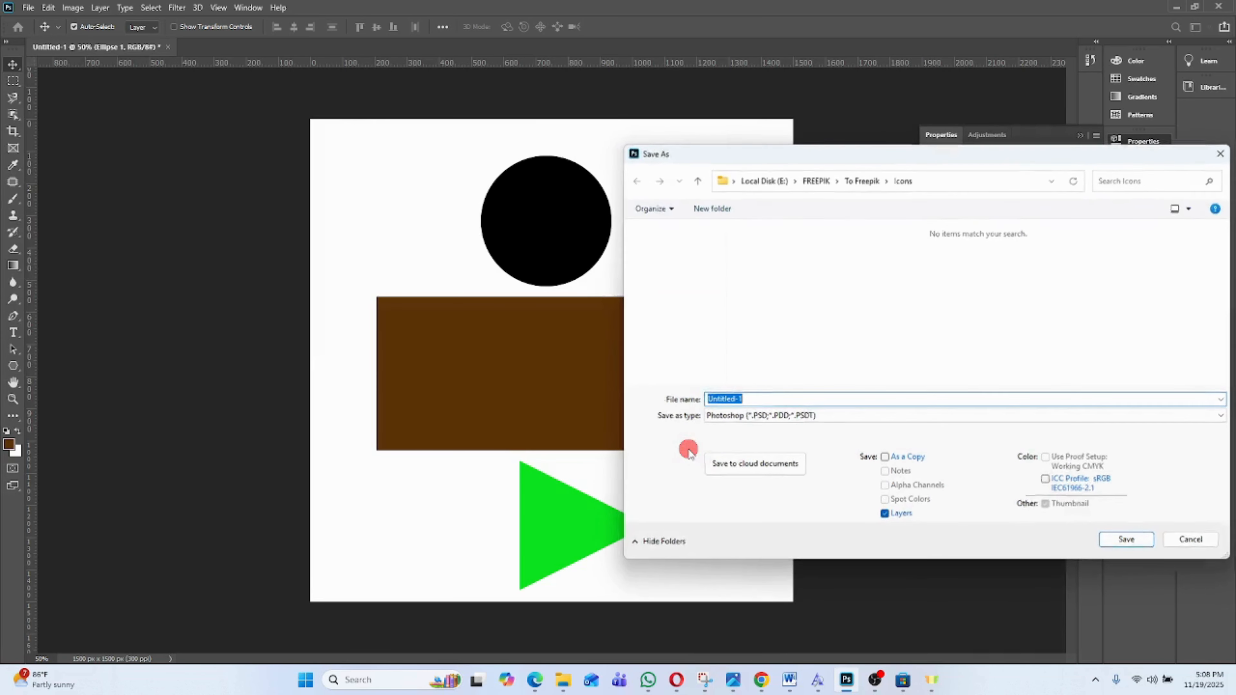
{"action": "left_click_drag", "start_coordinate": [798, 157], "coordinate": [350, 132]}
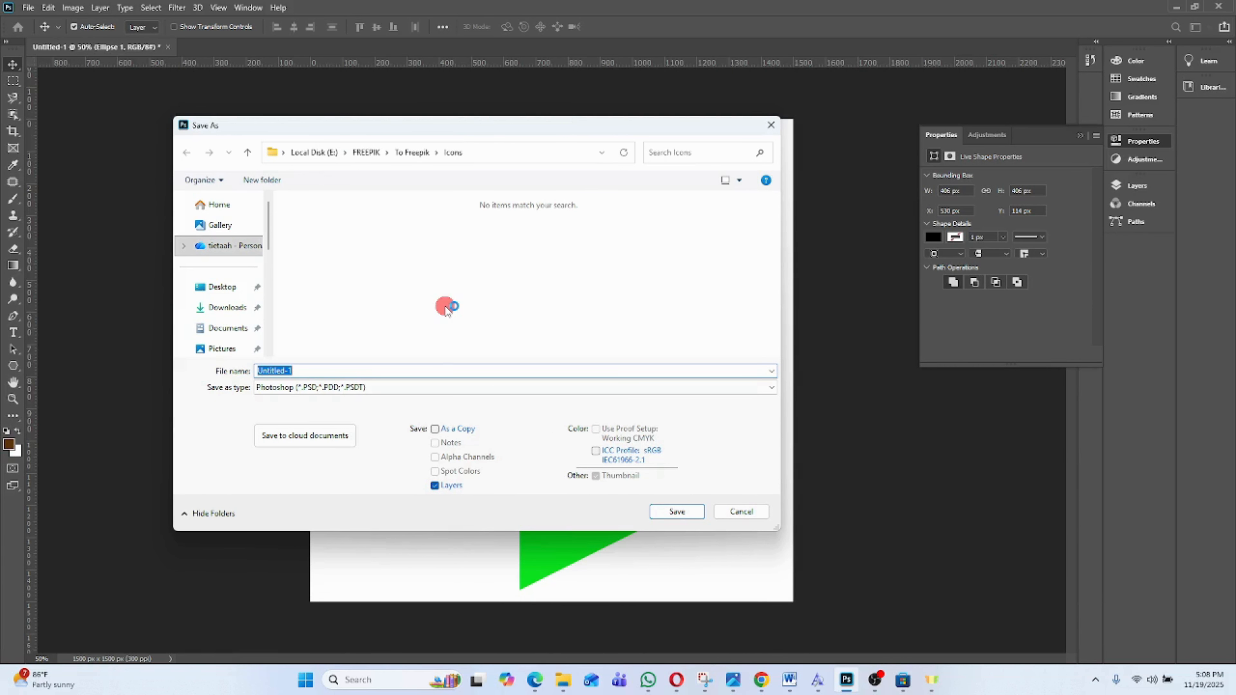
{"action": "left_click", "coordinate": [233, 287]}
{"action": "double_click", "coordinate": [358, 237]}
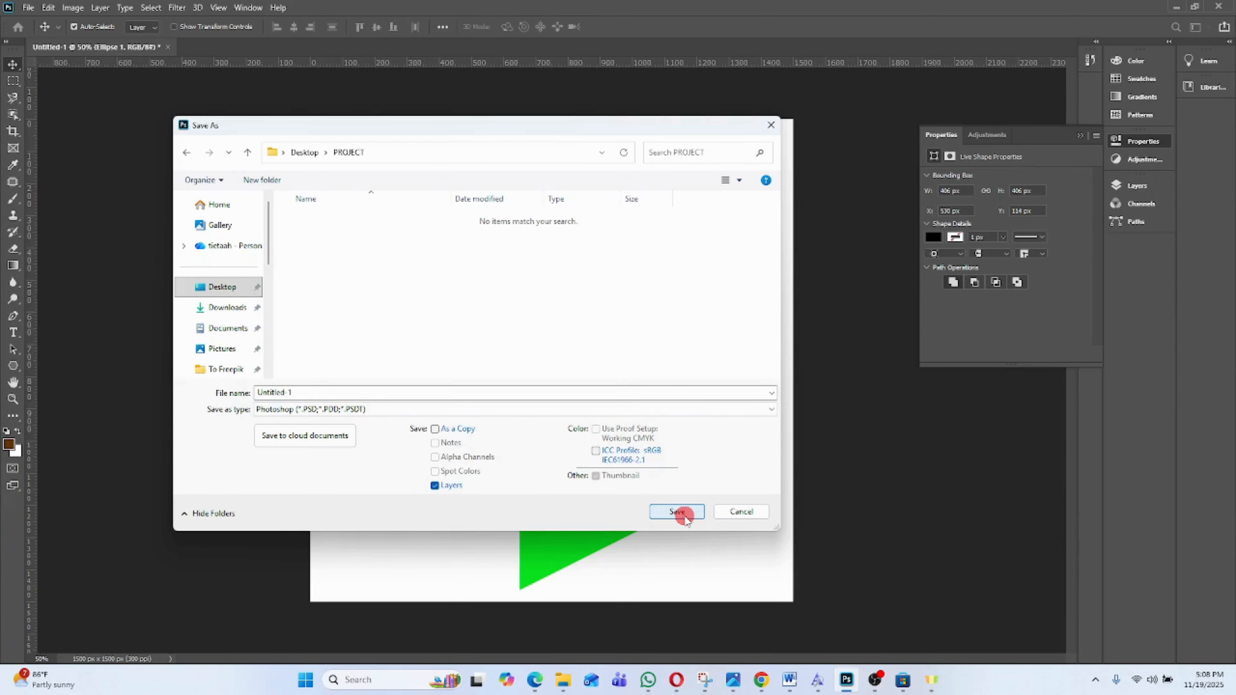
- Name the file FIRSTPROJECT.psd and save it with Maximize Compatibility enabled
{"action": "left_click", "coordinate": [323, 391]}
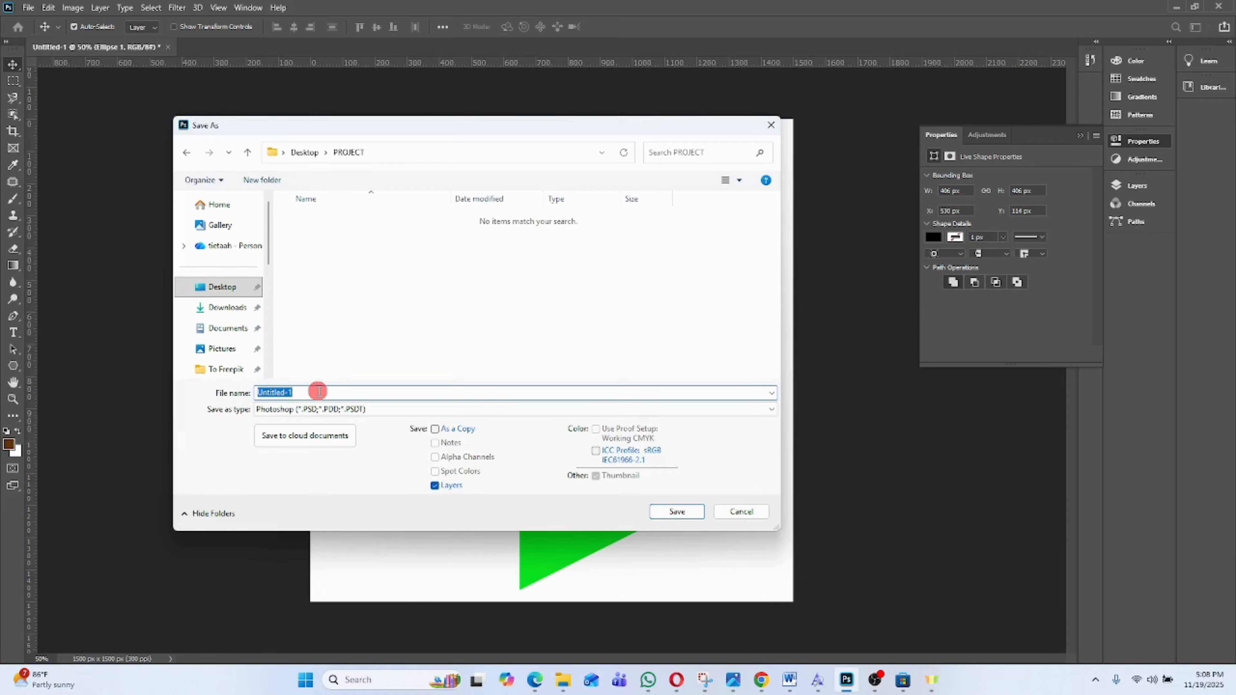
{"action": "type", "text": "Fl"}
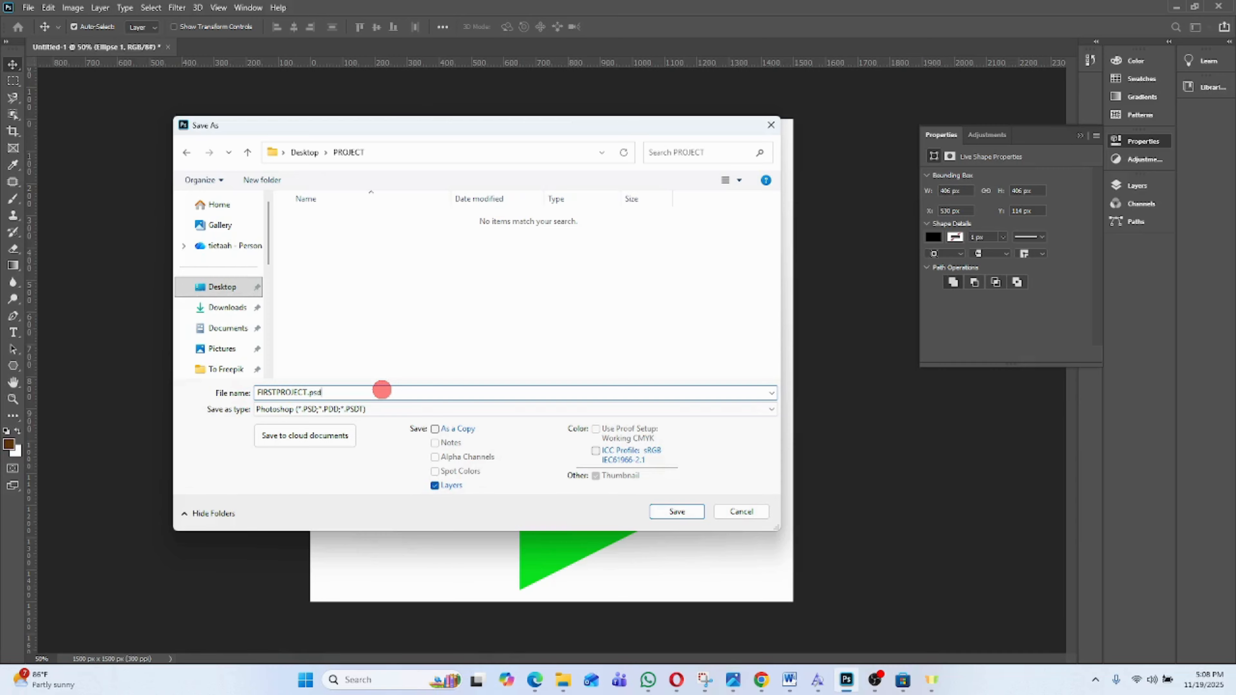
{"action": "left_click", "coordinate": [680, 511]}
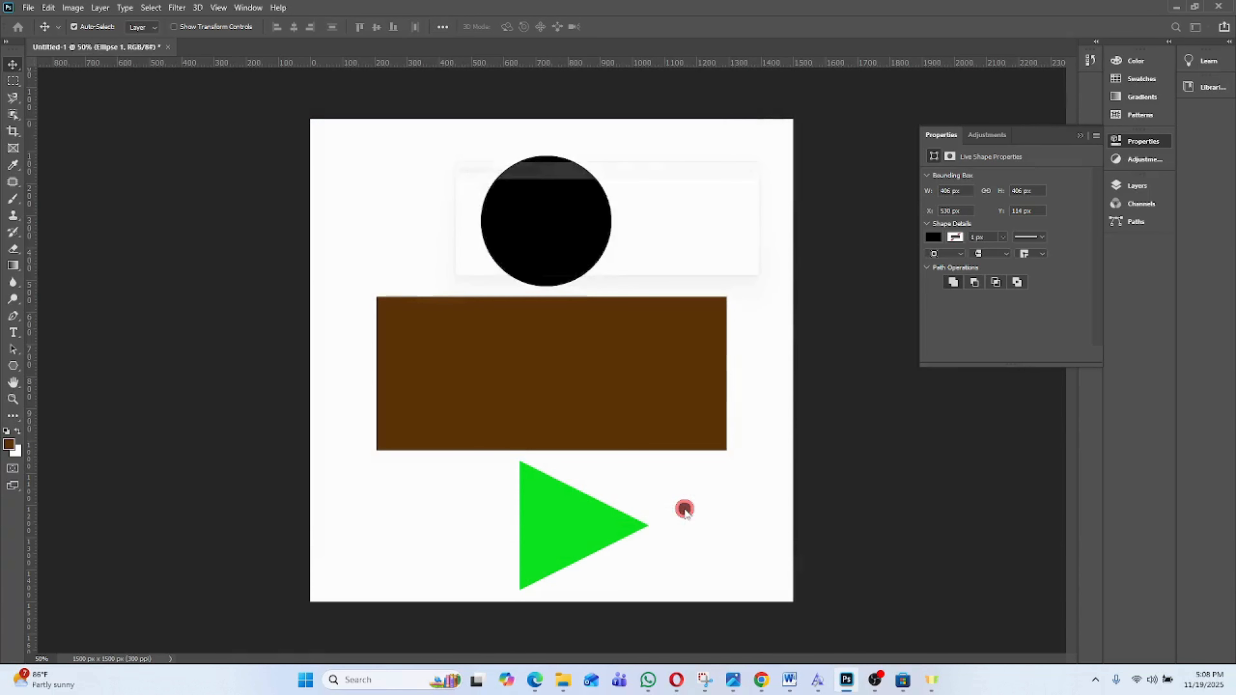
{"action": "left_click", "coordinate": [759, 190]}
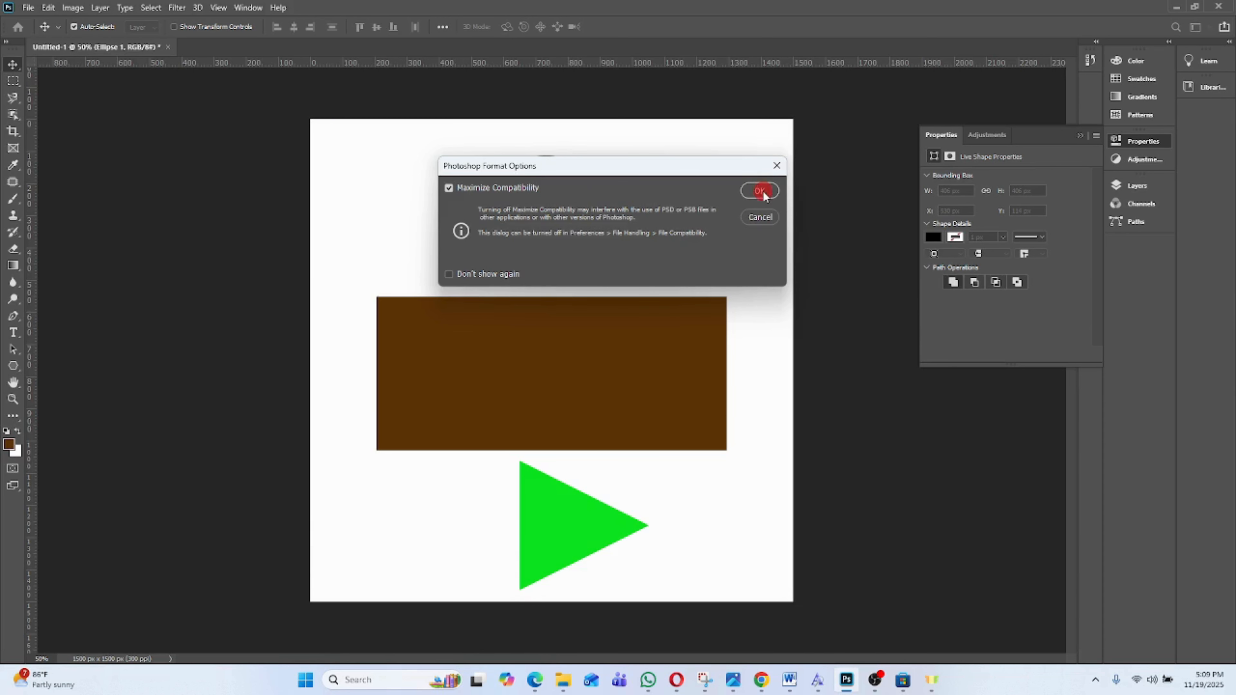
{"action": "left_click", "coordinate": [759, 190]}
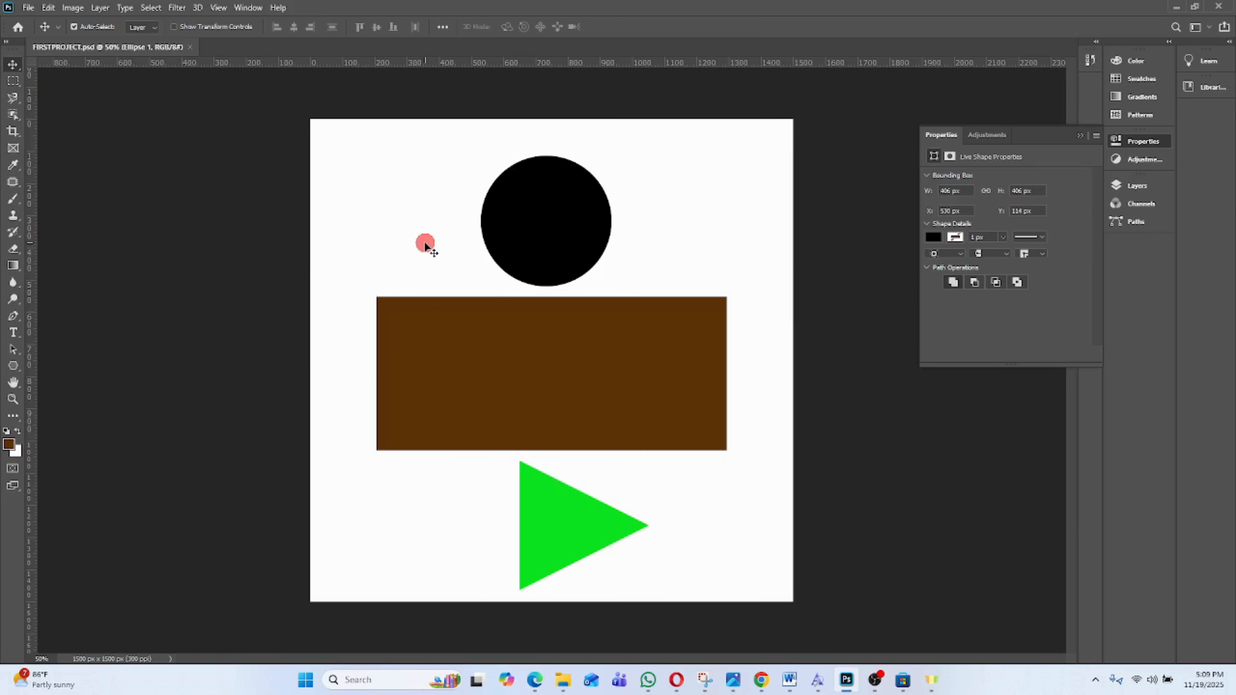
- Check the saved PSD in the PROJECT folder on the Desktop, and return to Photoshop
{"action": "left_click", "coordinate": [458, 380]}
{"action": "key", "text": "super+d"}
{"action": "double_click", "coordinate": [218, 275]}
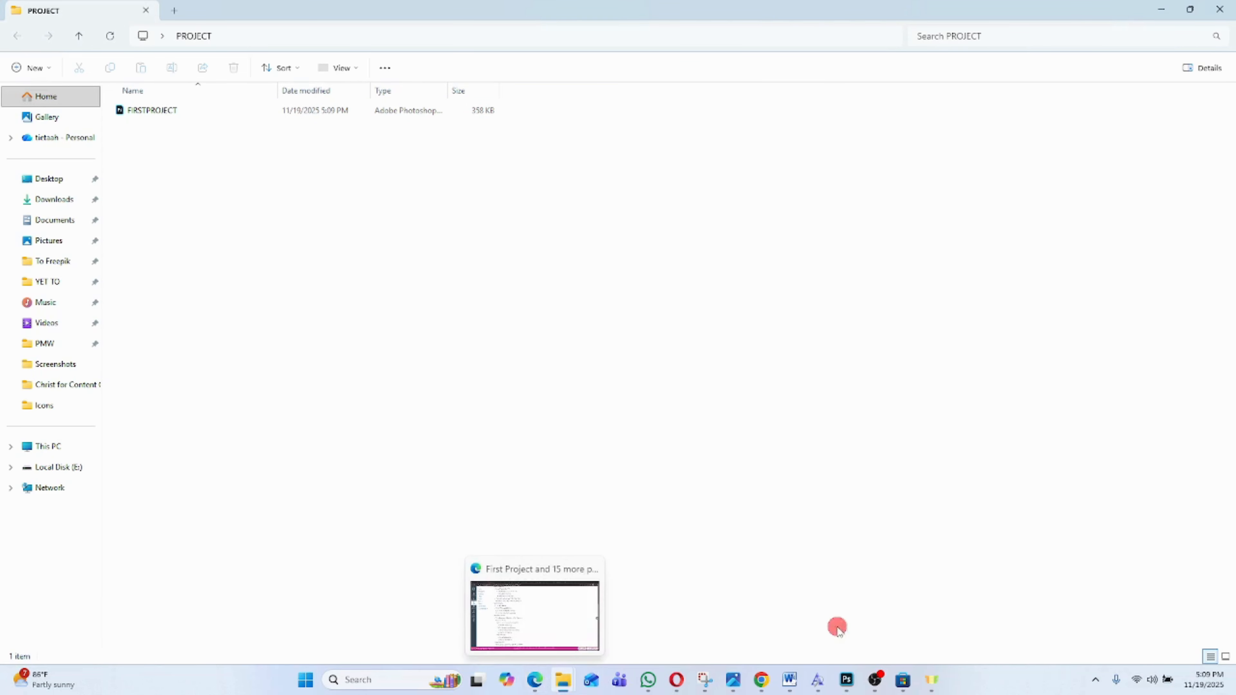
{"action": "mouse_move", "coordinate": [853, 685]}
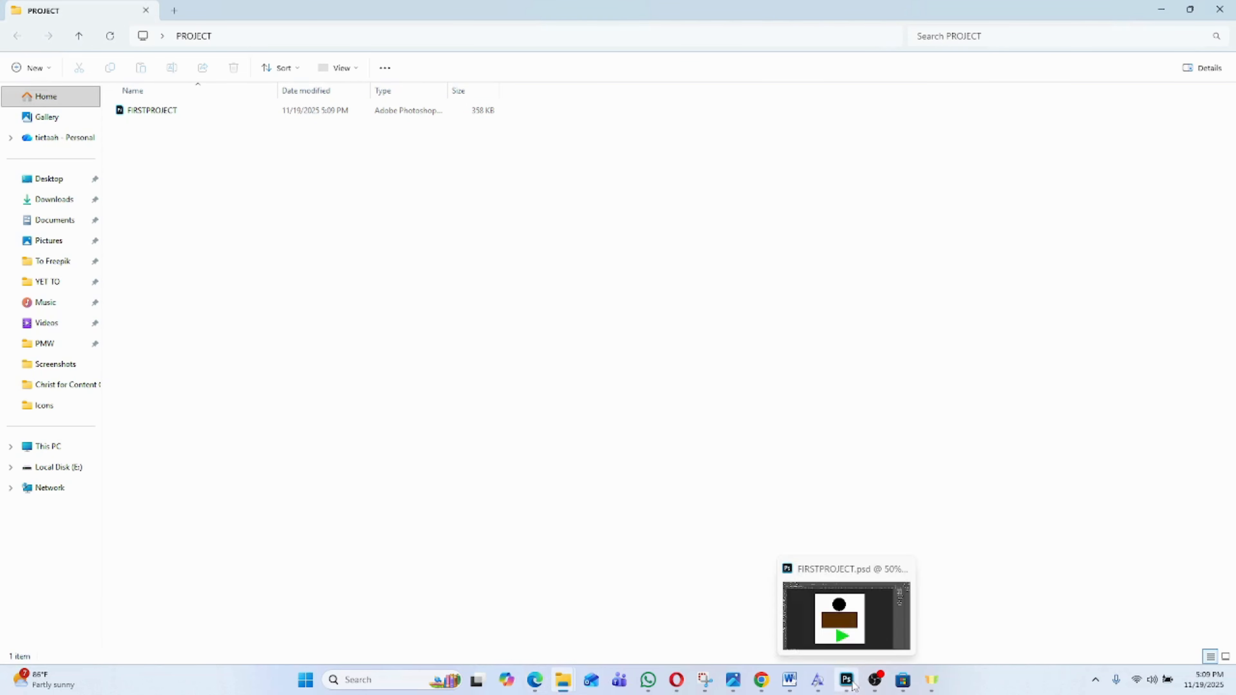
{"action": "left_click", "coordinate": [838, 628]}
{"action": "left_click", "coordinate": [578, 291]}
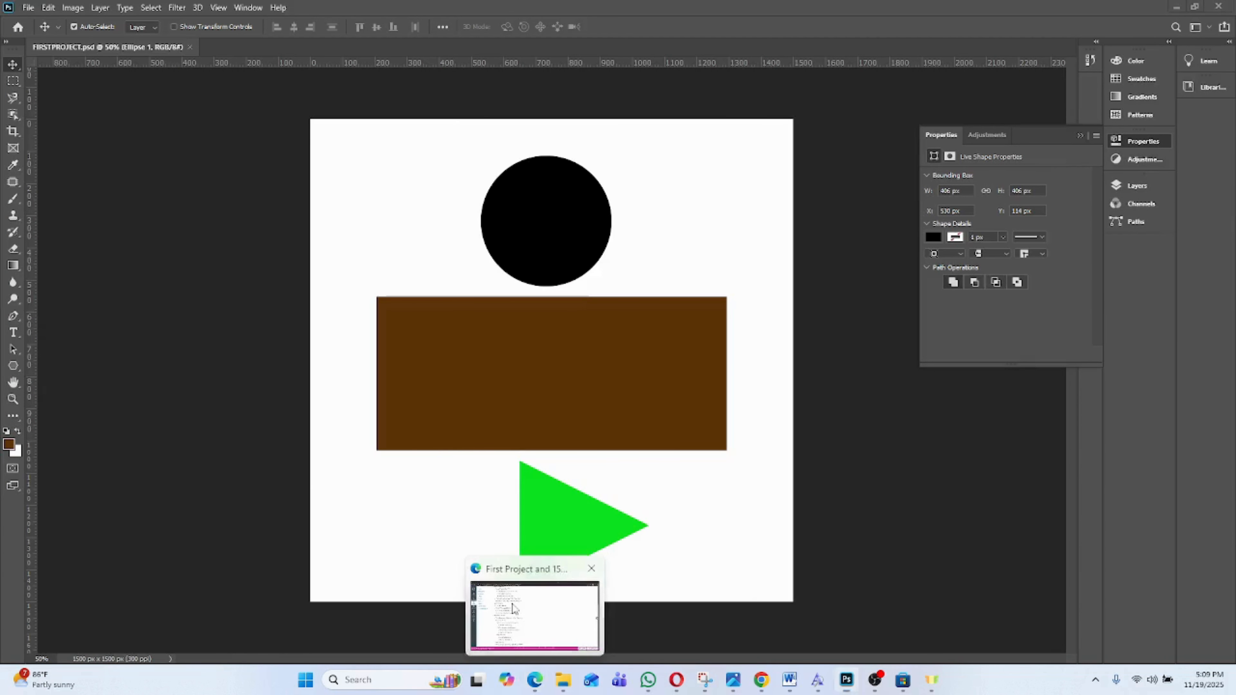
- Review the export formats required on the assignment page in the browser, and return to Photoshop
{"action": "left_click", "coordinate": [535, 680]}
{"action": "scroll", "coordinate": [280, 375], "scroll_direction": "down", "scroll_amount": 1}
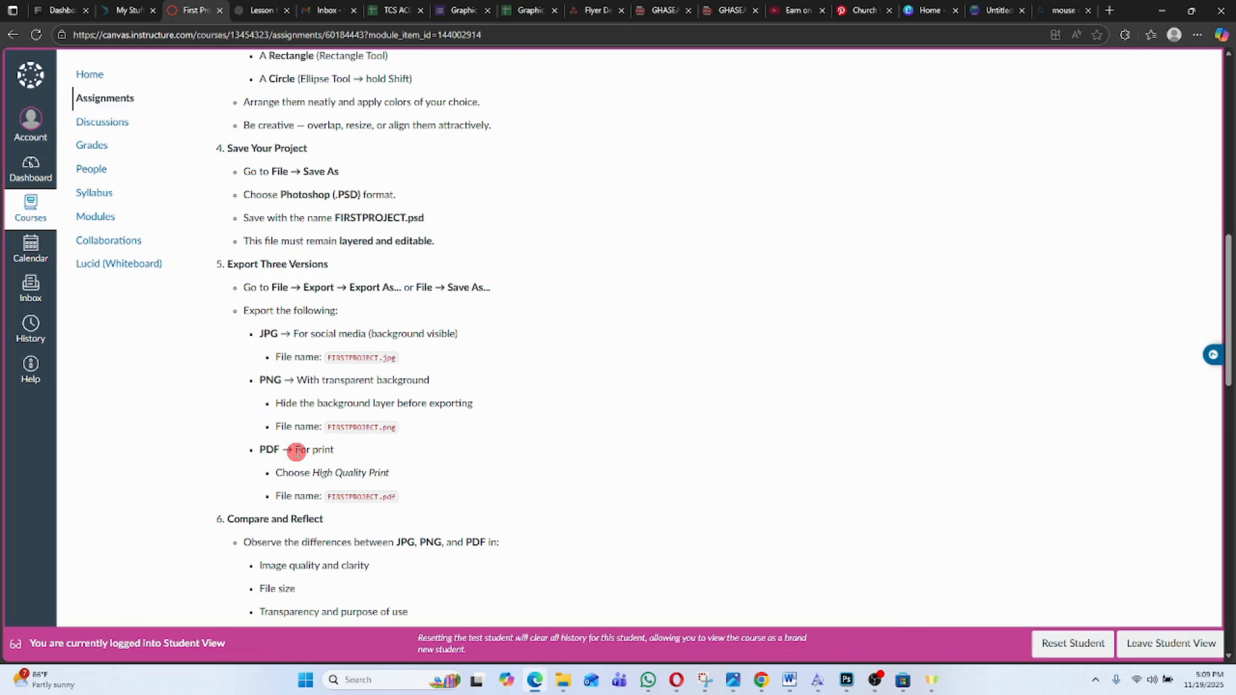
{"action": "mouse_move", "coordinate": [847, 680]}
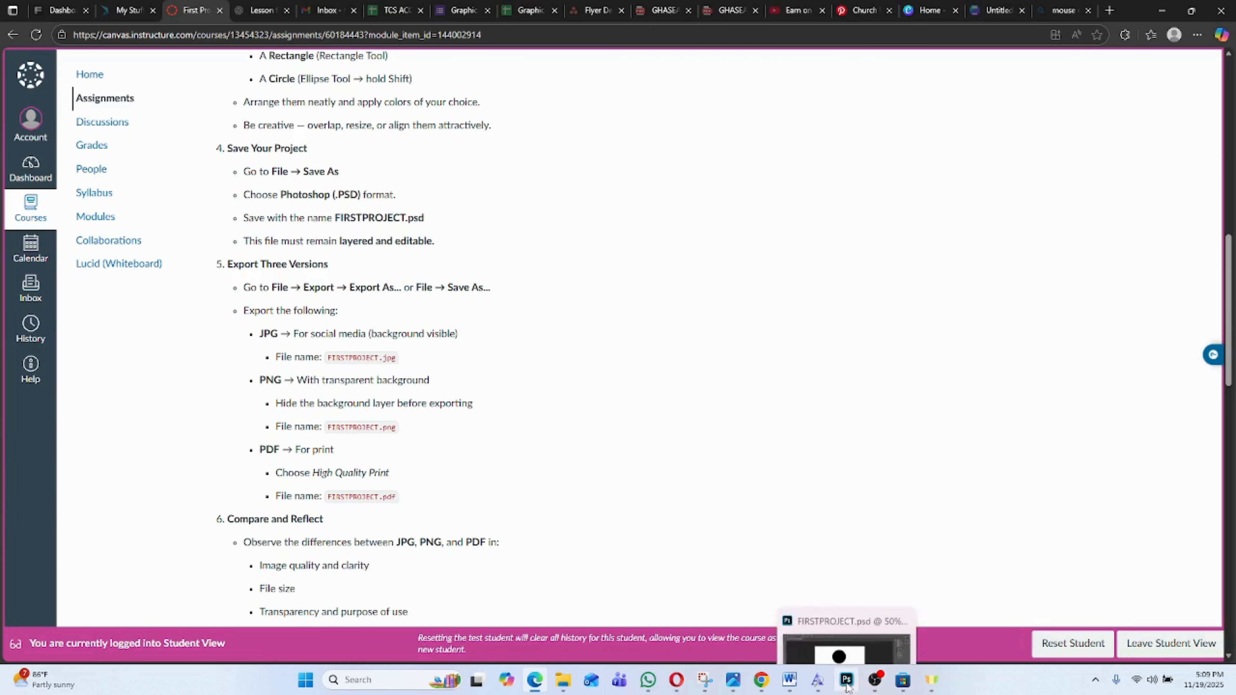
{"action": "left_click", "coordinate": [835, 609]}
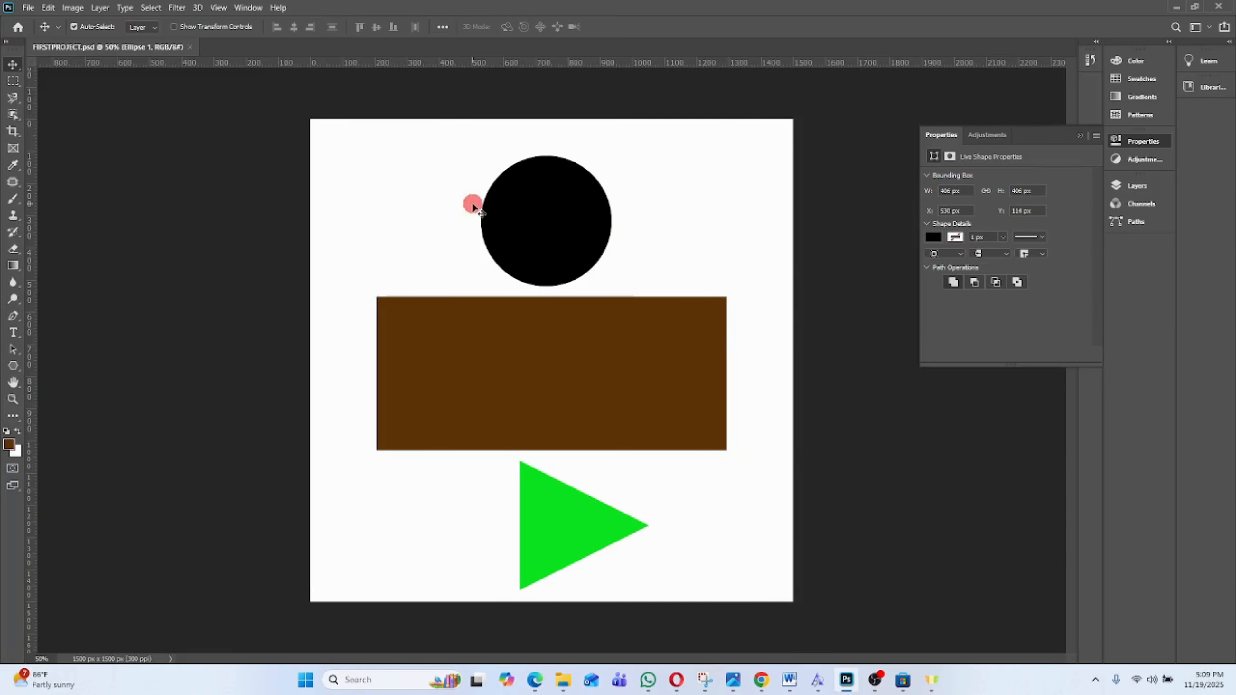
- Start an Export As of the document in JPG format, with the PROJECT folder on the Desktop as destination
{"action": "left_click", "coordinate": [29, 8]}
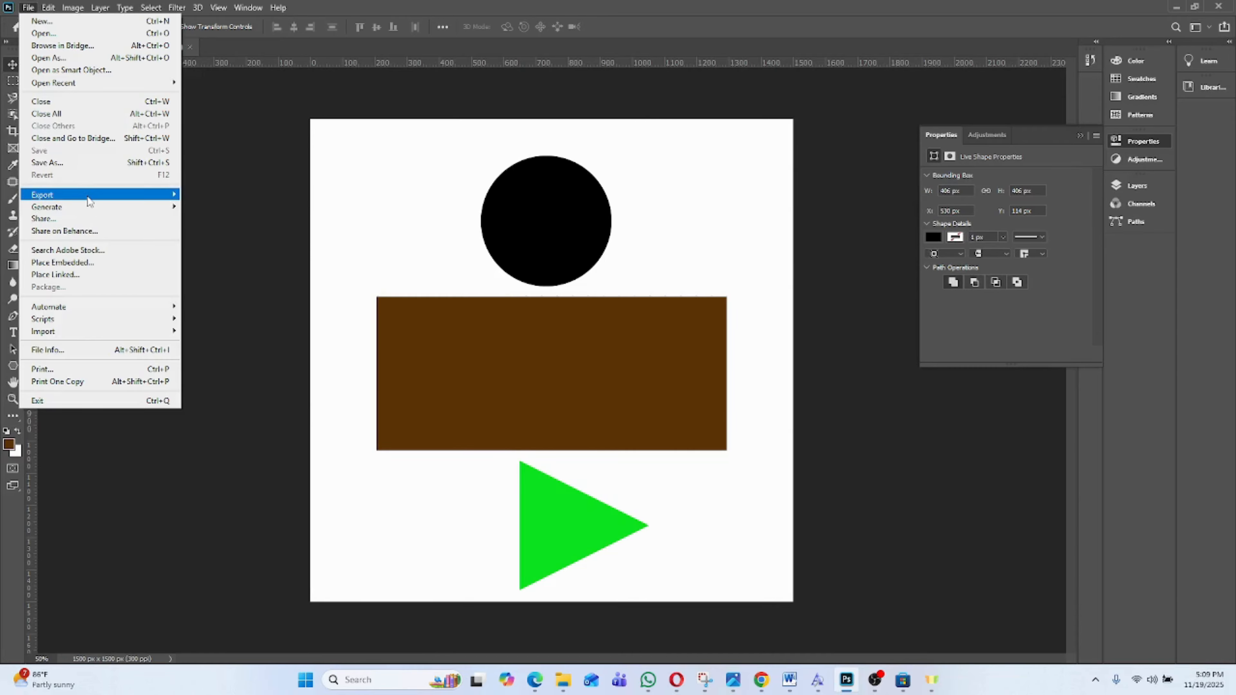
{"action": "mouse_move", "coordinate": [90, 201]}
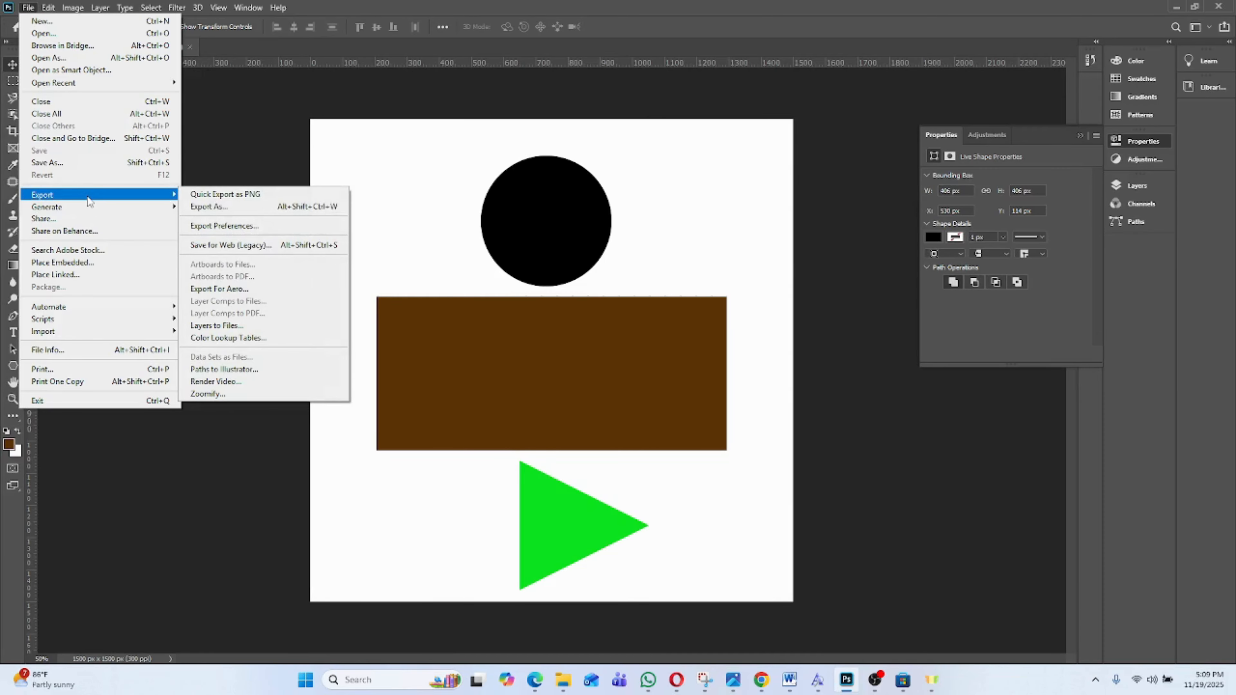
{"action": "left_click", "coordinate": [226, 209]}
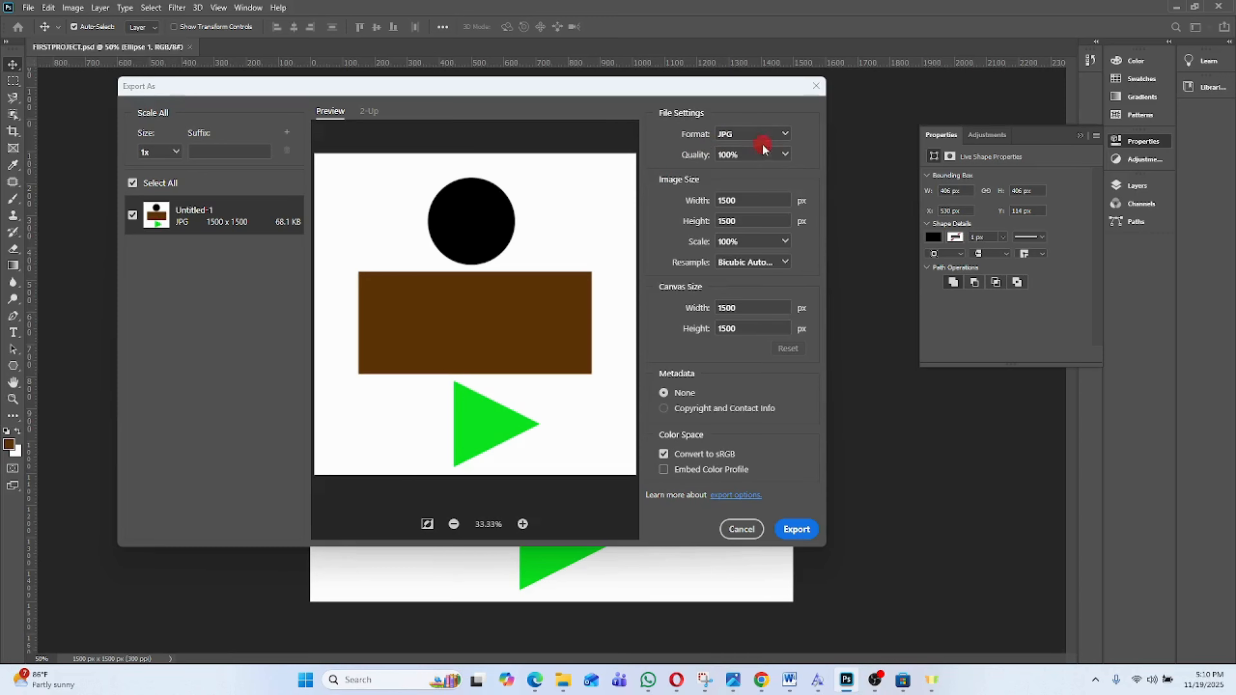
{"action": "left_click", "coordinate": [783, 137]}
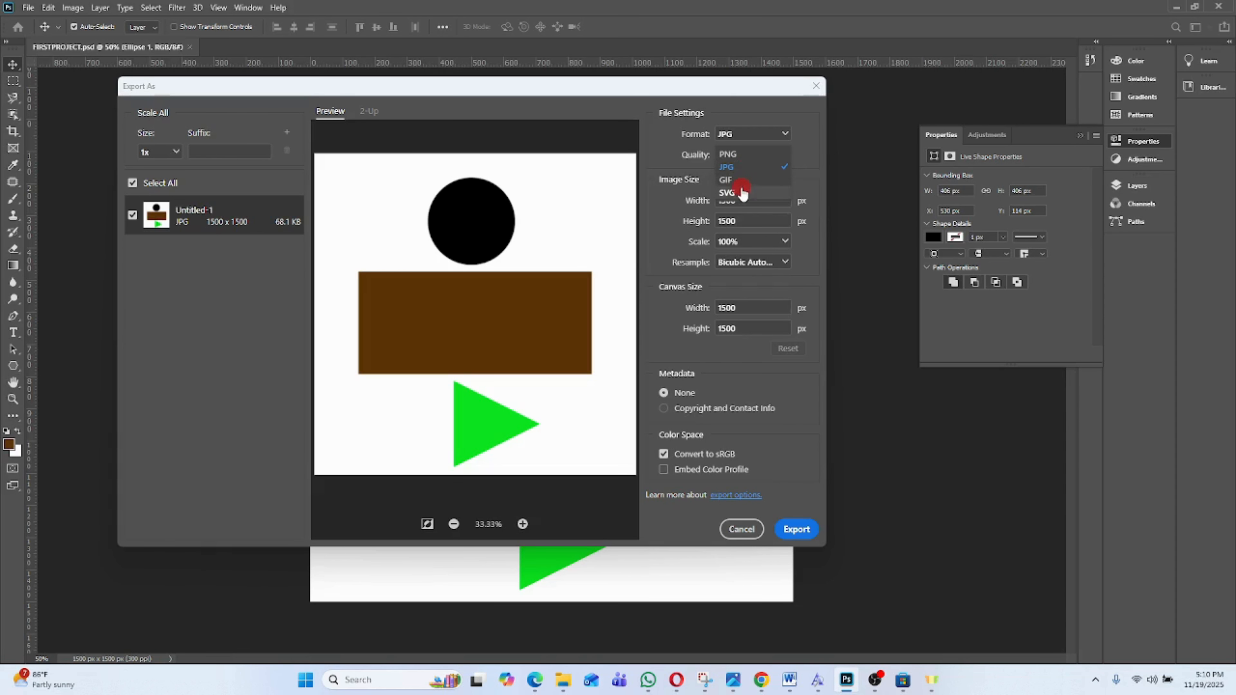
{"action": "left_click", "coordinate": [752, 165]}
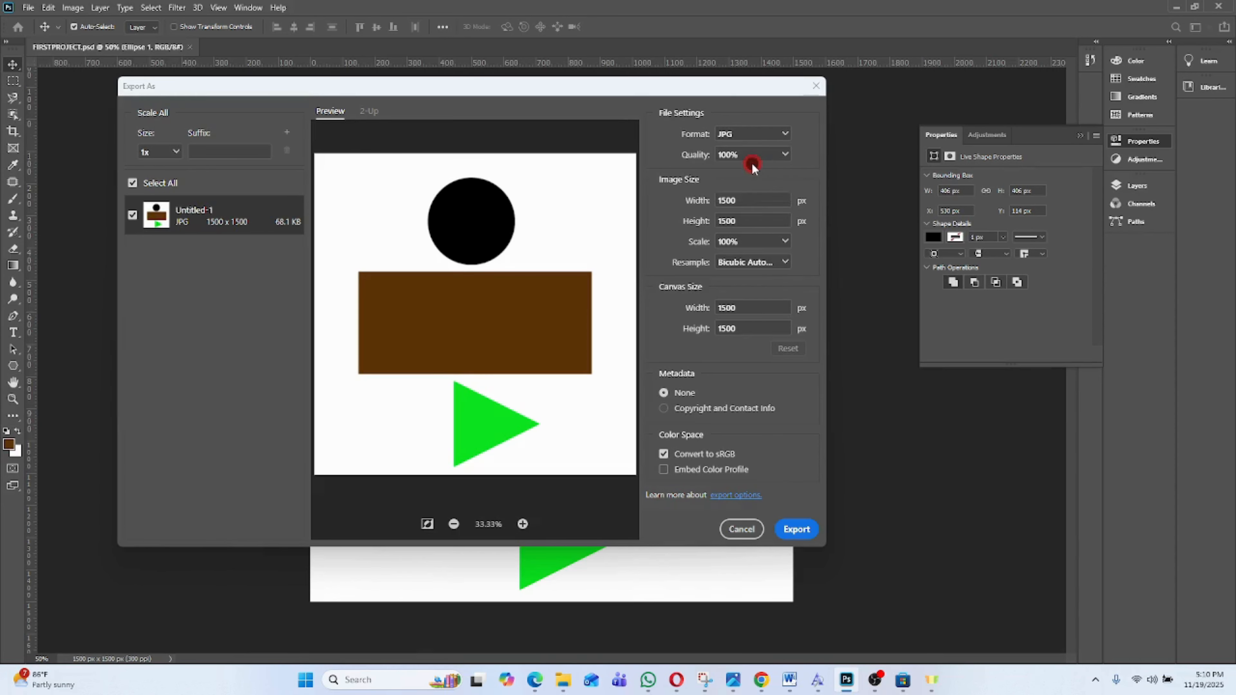
{"action": "left_click", "coordinate": [799, 530]}
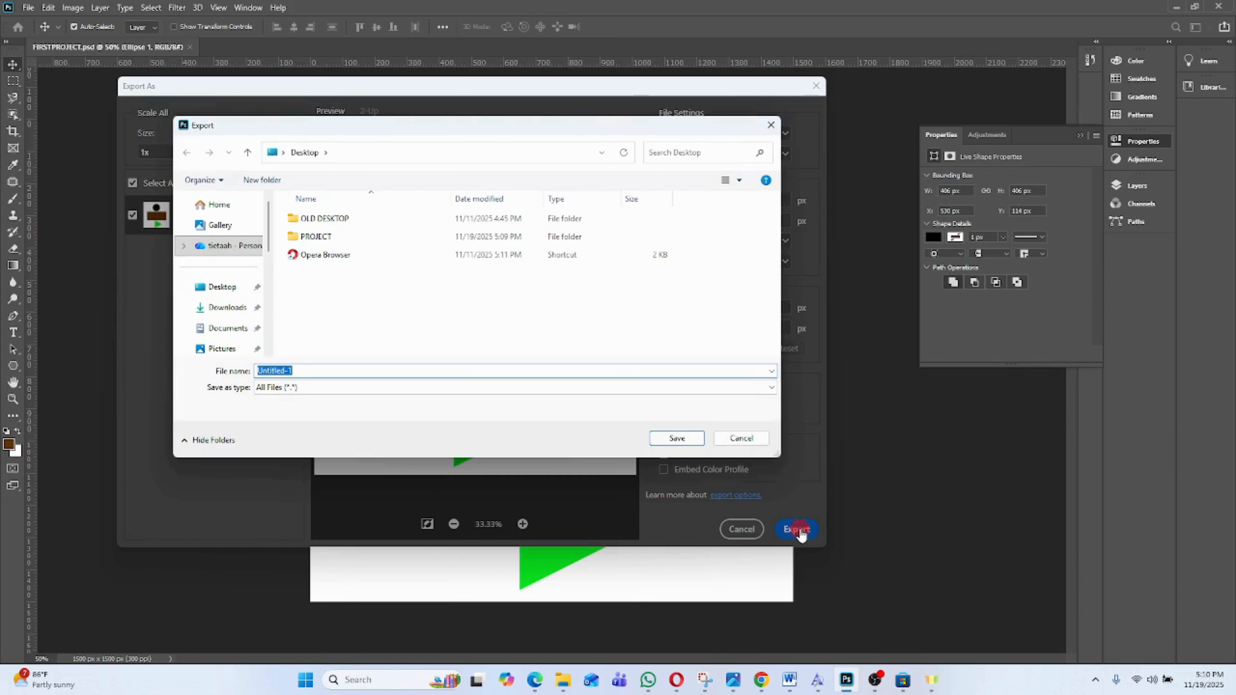
{"action": "double_click", "coordinate": [321, 236]}
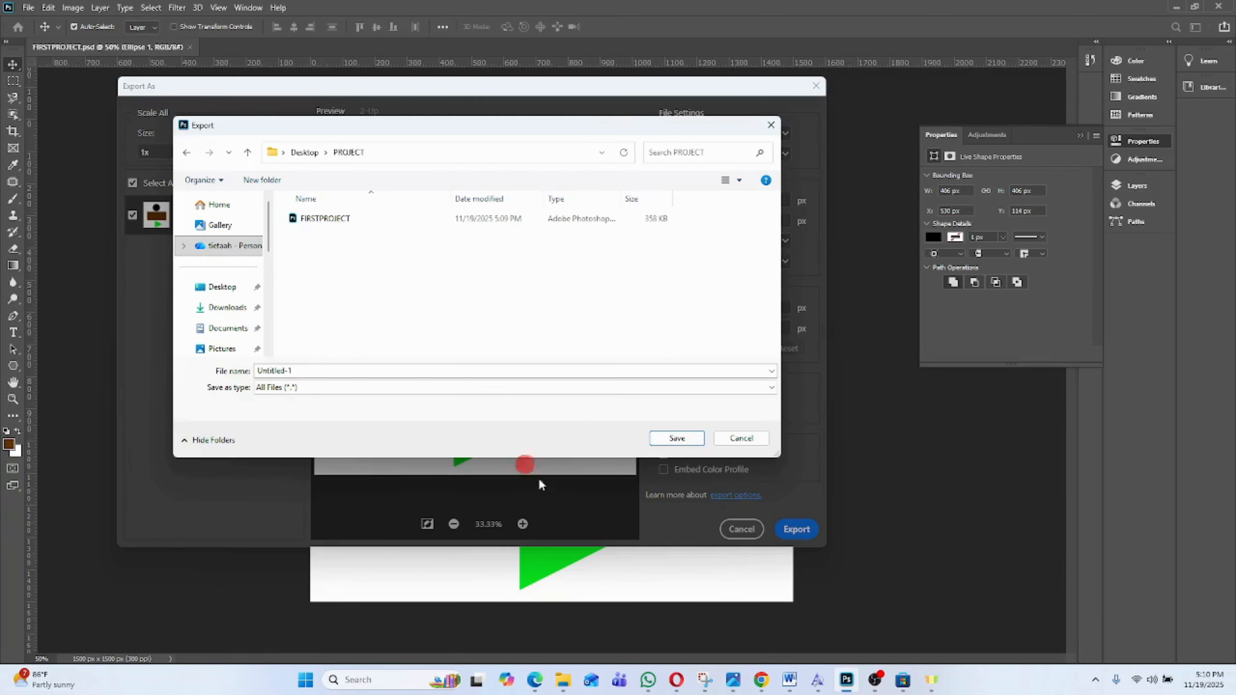
- Check the required JPG file name on the assignment page in the browser, and return to Photoshop's export dialog
{"action": "left_click", "coordinate": [501, 604]}
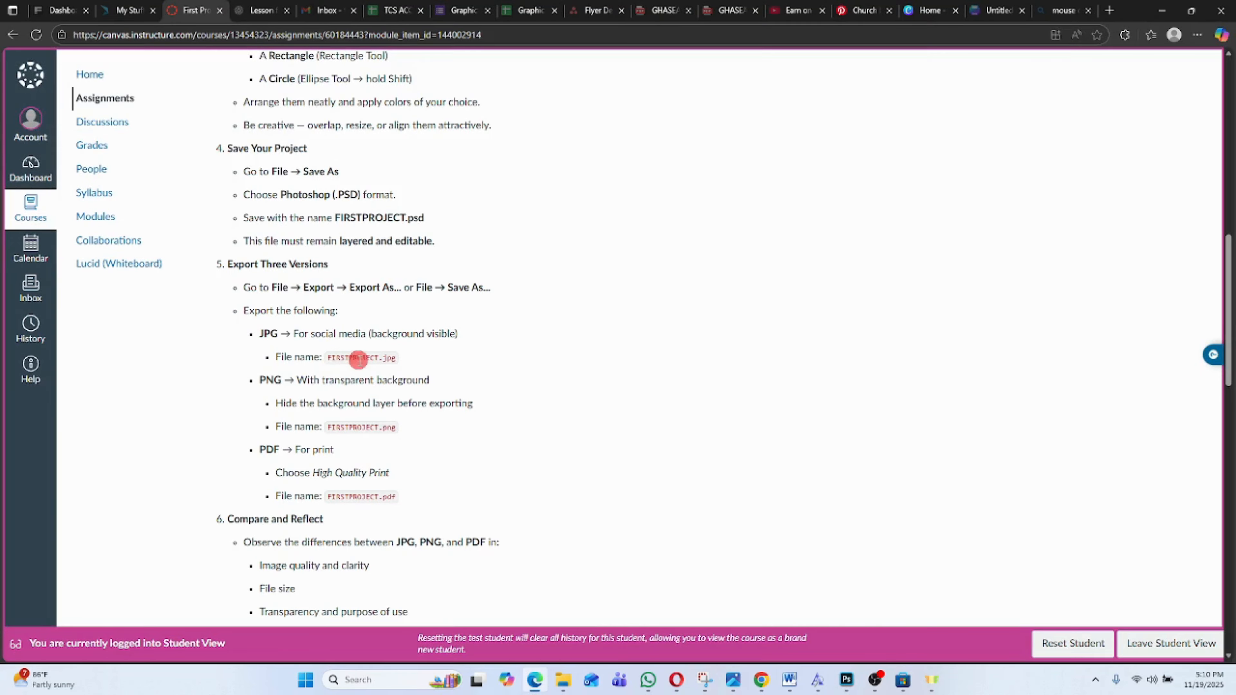
{"action": "mouse_move", "coordinate": [847, 680]}
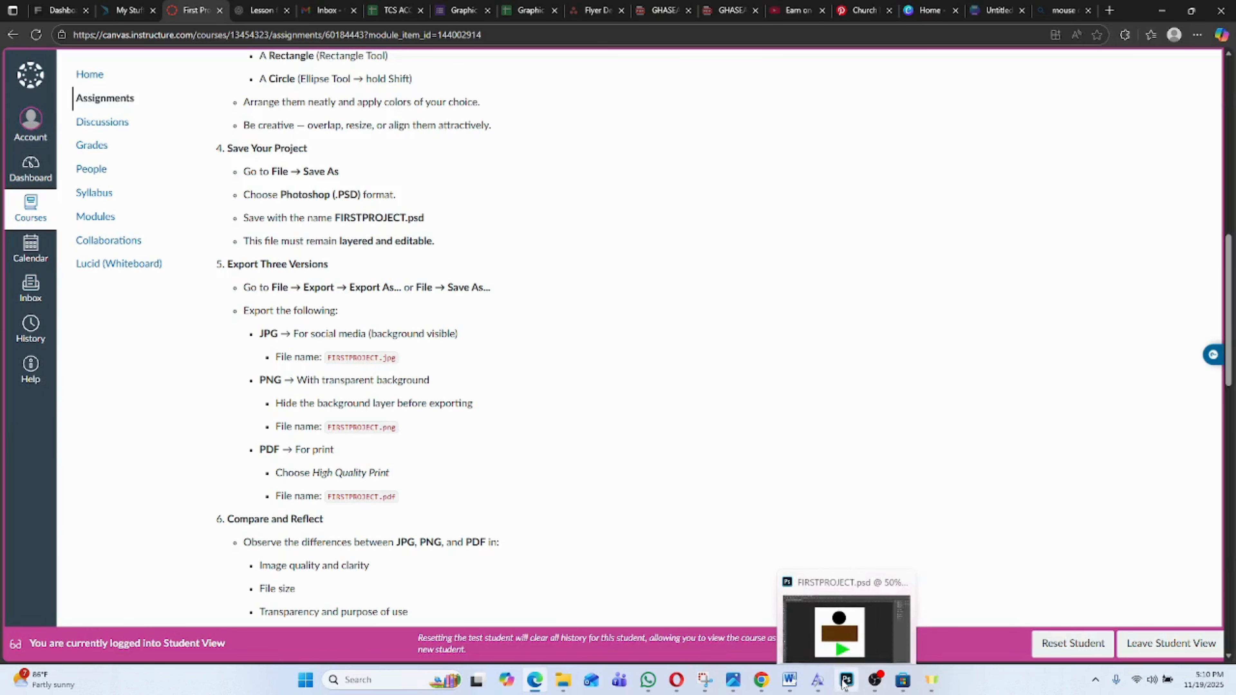
{"action": "left_click", "coordinate": [807, 603]}
- Name the exported image FIRSTPROJECT.jpg and save it in the PROJECT folder
{"action": "left_click", "coordinate": [332, 374]}
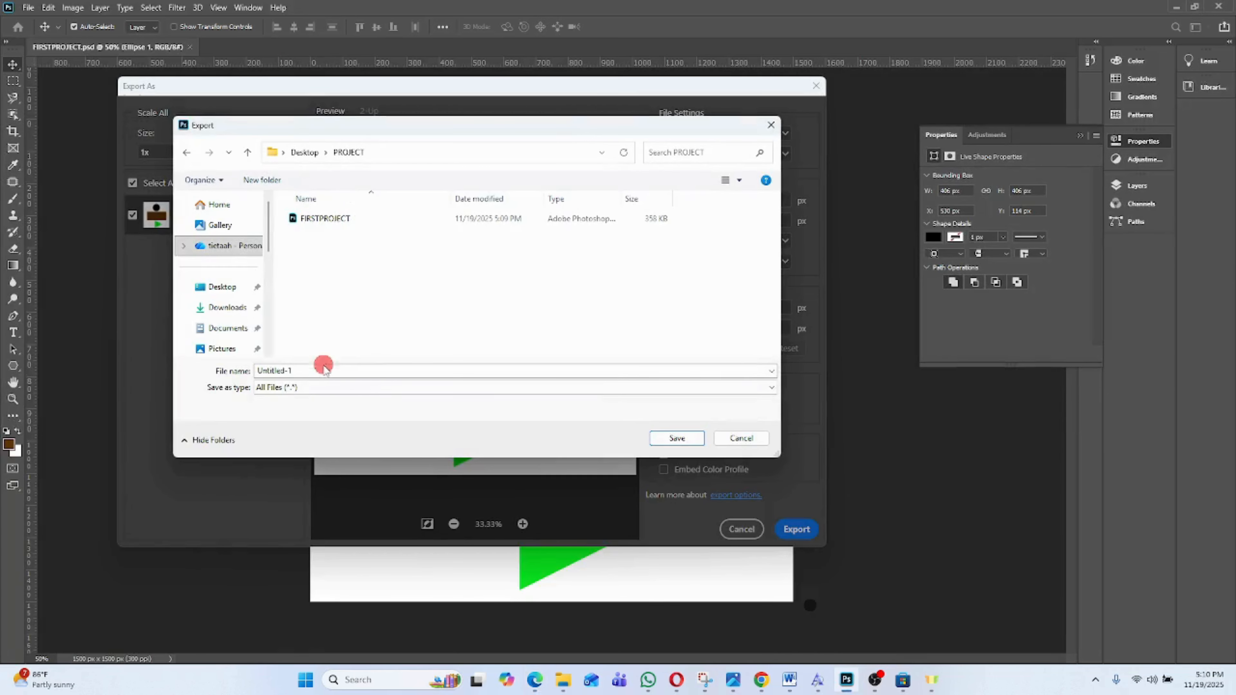
{"action": "type", "text": "FIR"}
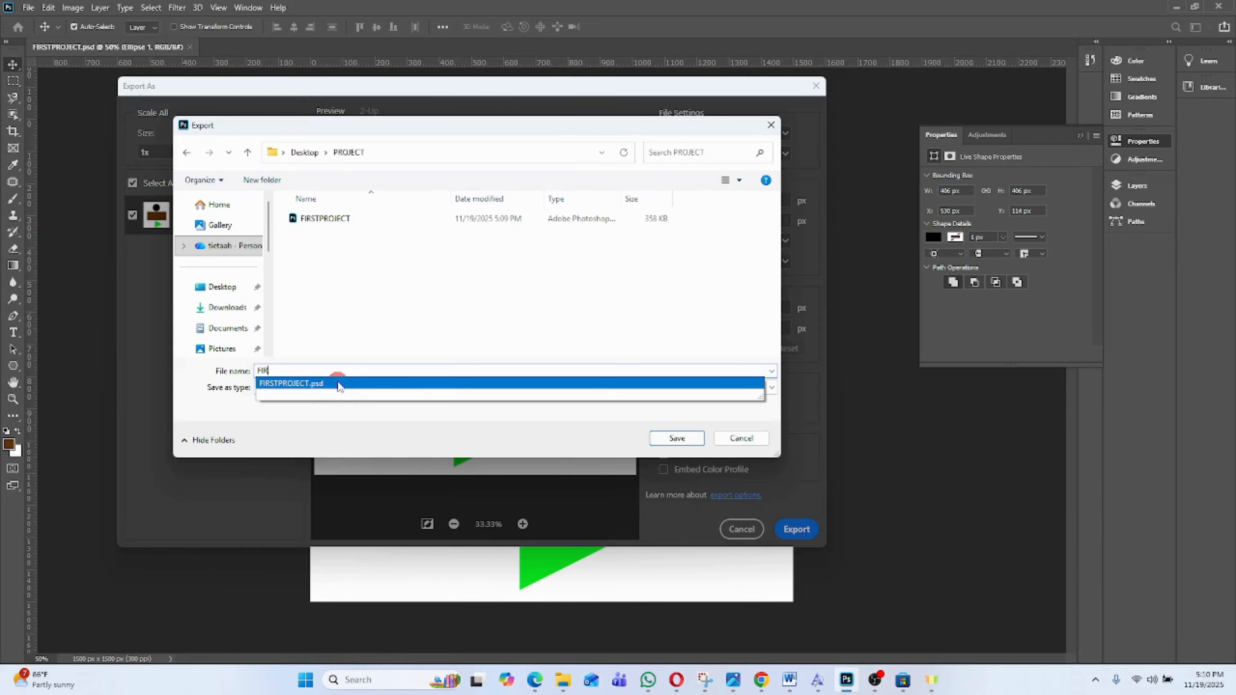
{"action": "left_click", "coordinate": [334, 383]}
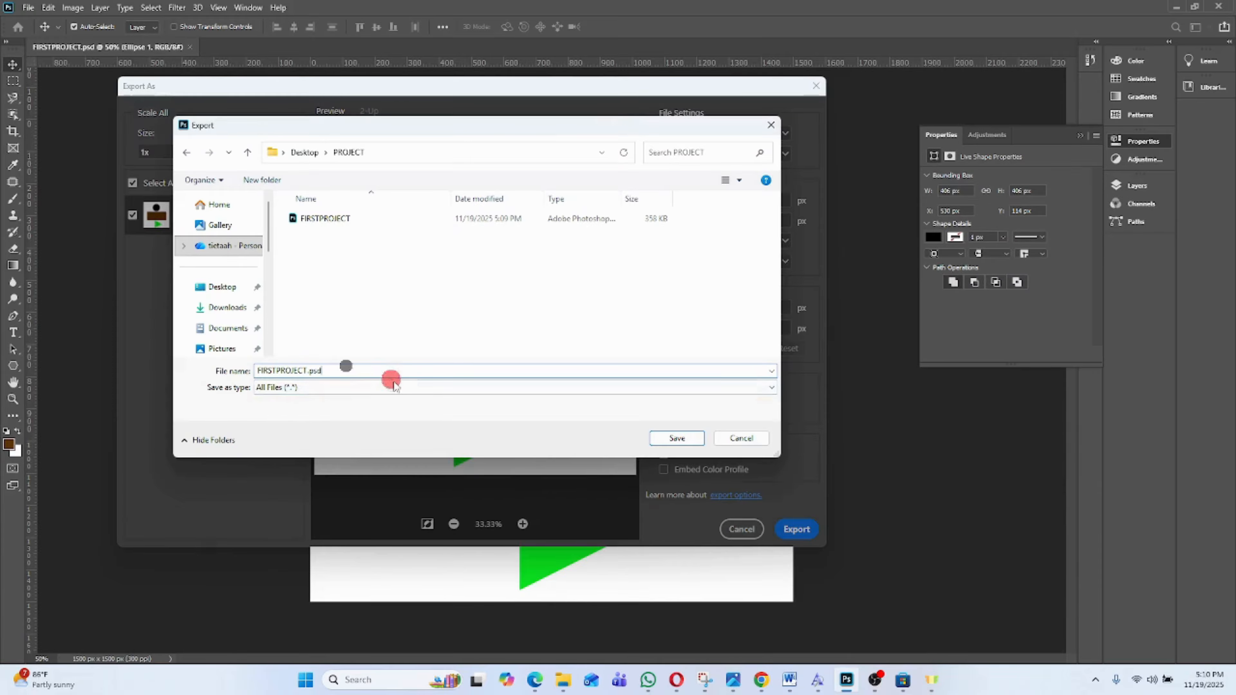
{"action": "key", "text": "BackSpace"}
{"action": "key", "text": "BackSpace"}
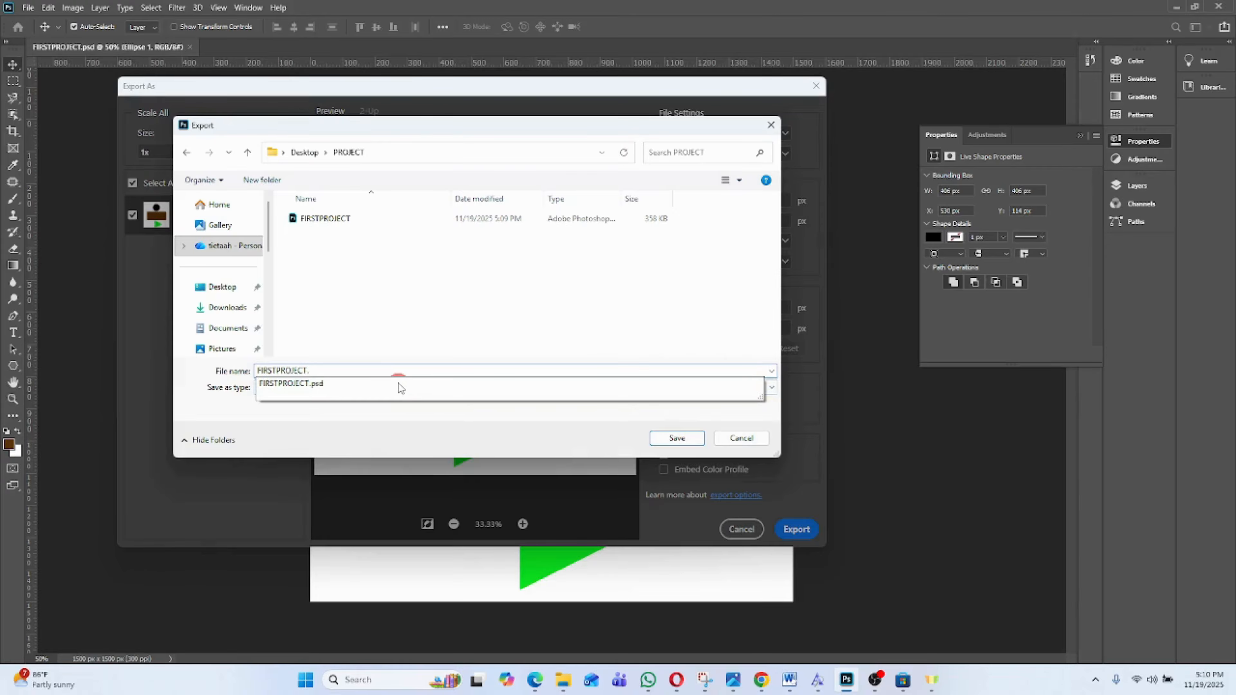
{"action": "type", "text": "j"}
{"action": "key", "text": "BackSpace"}
{"action": "type", "text": "J"}
{"action": "key", "text": "BackSpace"}
{"action": "type", "text": "jp"}
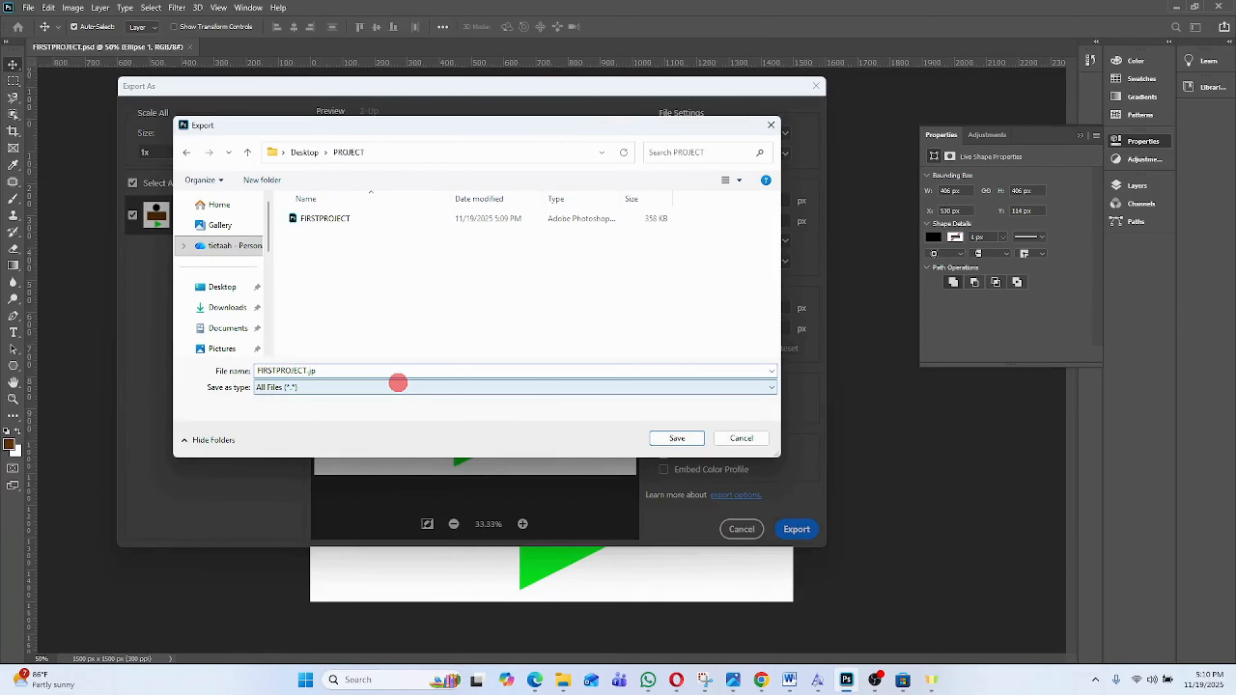
{"action": "type", "text": "g"}
{"action": "left_click", "coordinate": [689, 435]}
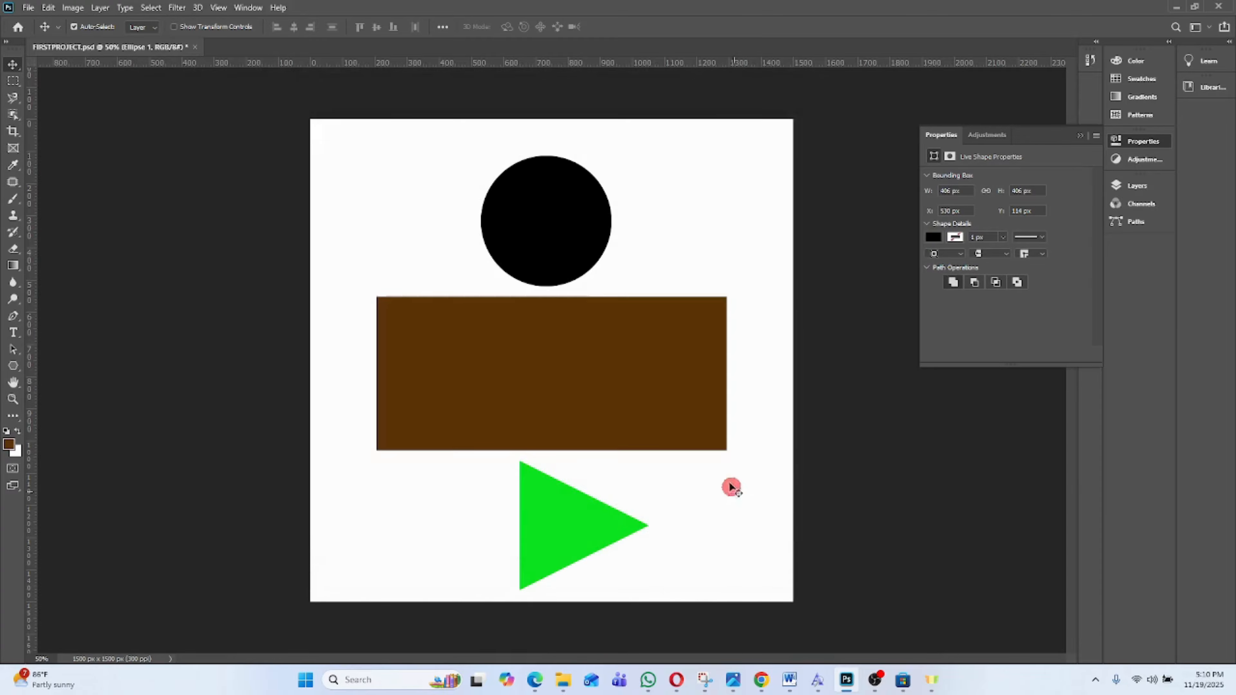
- Switch to the PROJECT folder in File Explorer and display its files as large icons
{"action": "mouse_move", "coordinate": [565, 687]}
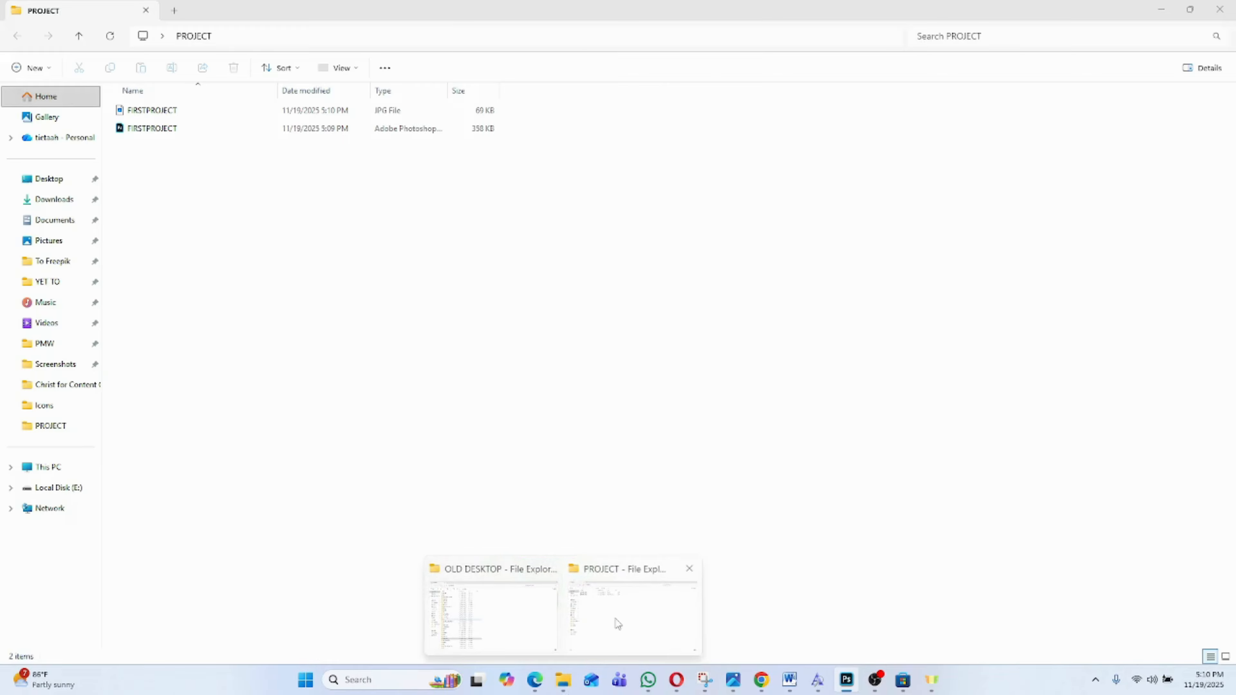
{"action": "left_click", "coordinate": [615, 621]}
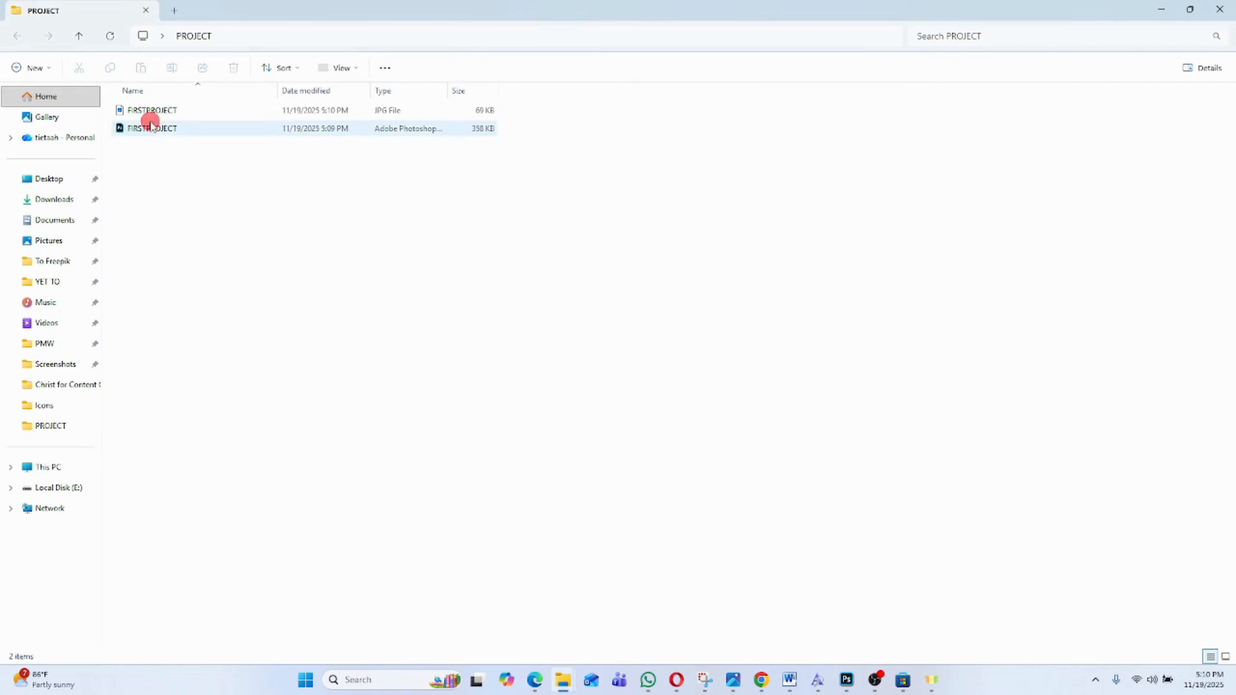
{"action": "left_click", "coordinate": [347, 73]}
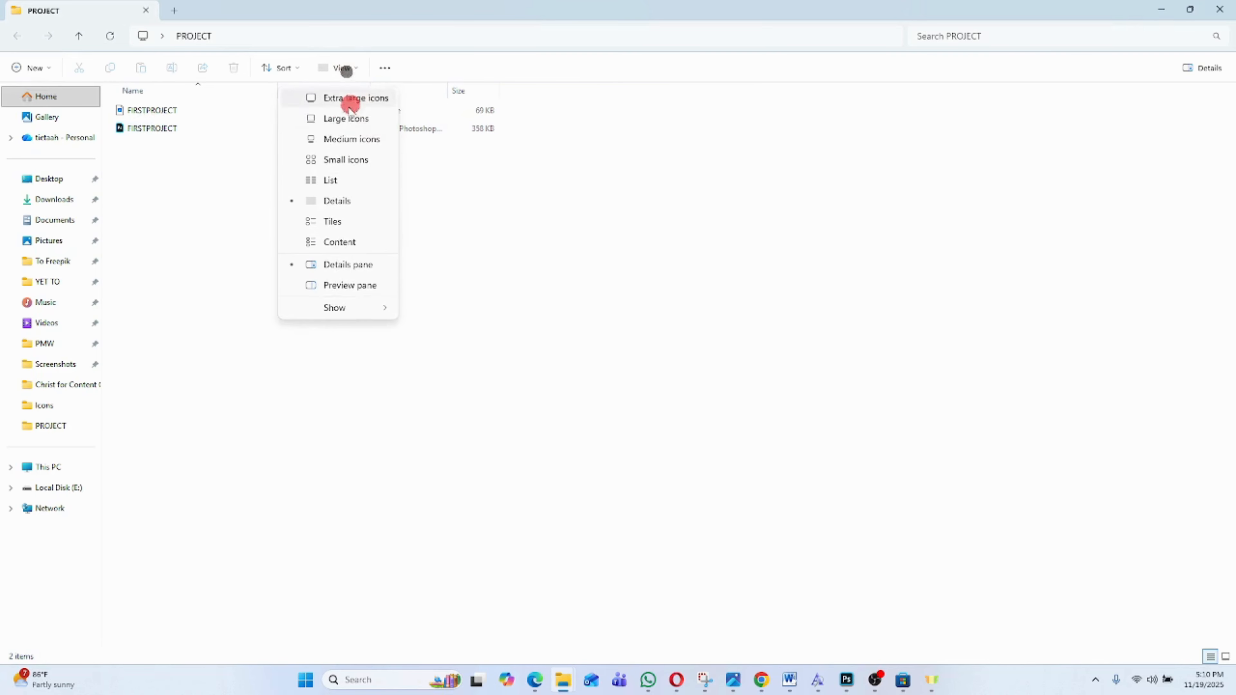
{"action": "left_click", "coordinate": [348, 120]}
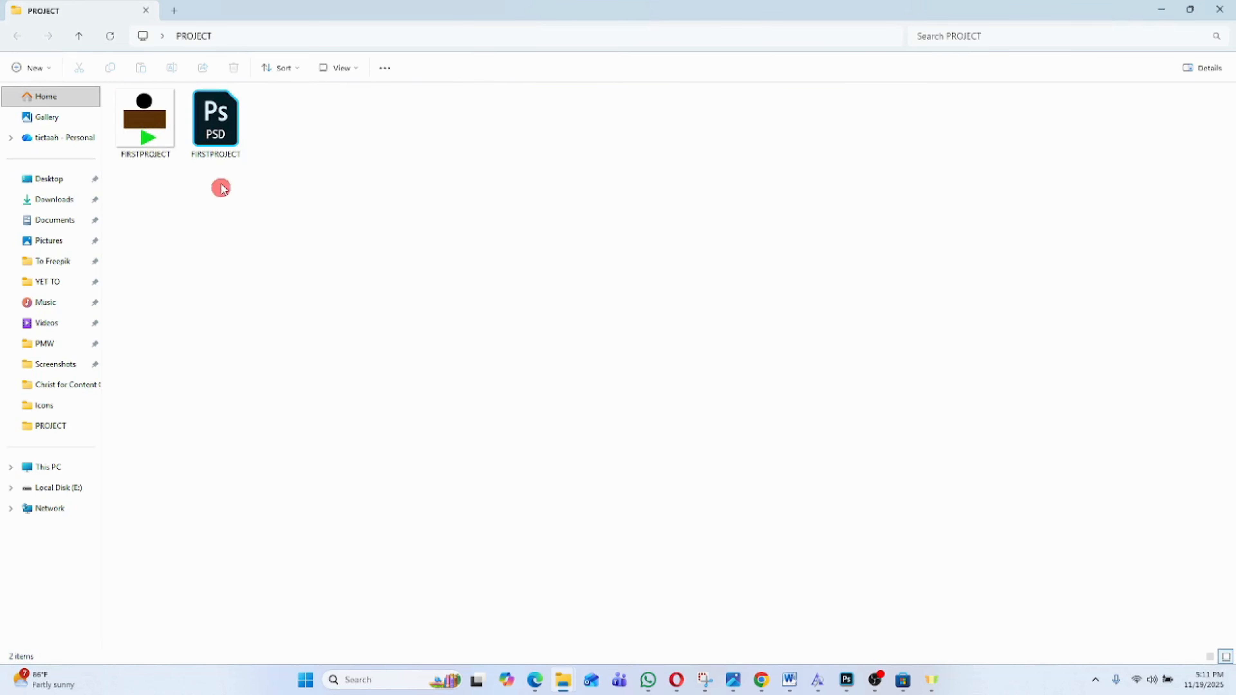
- Inspect the exported JPG in the PROJECT folder, and check the PNG export requirements on the assignment page in the browser
{"action": "left_click", "coordinate": [147, 139]}
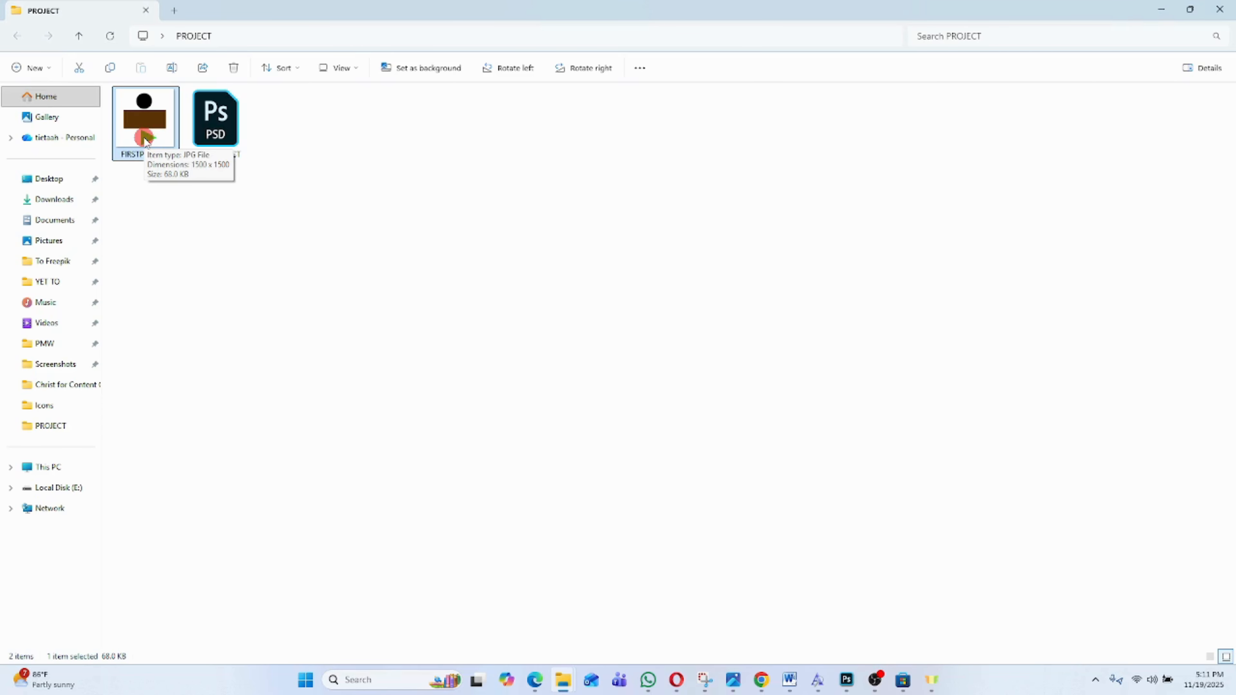
{"action": "mouse_move", "coordinate": [535, 680]}
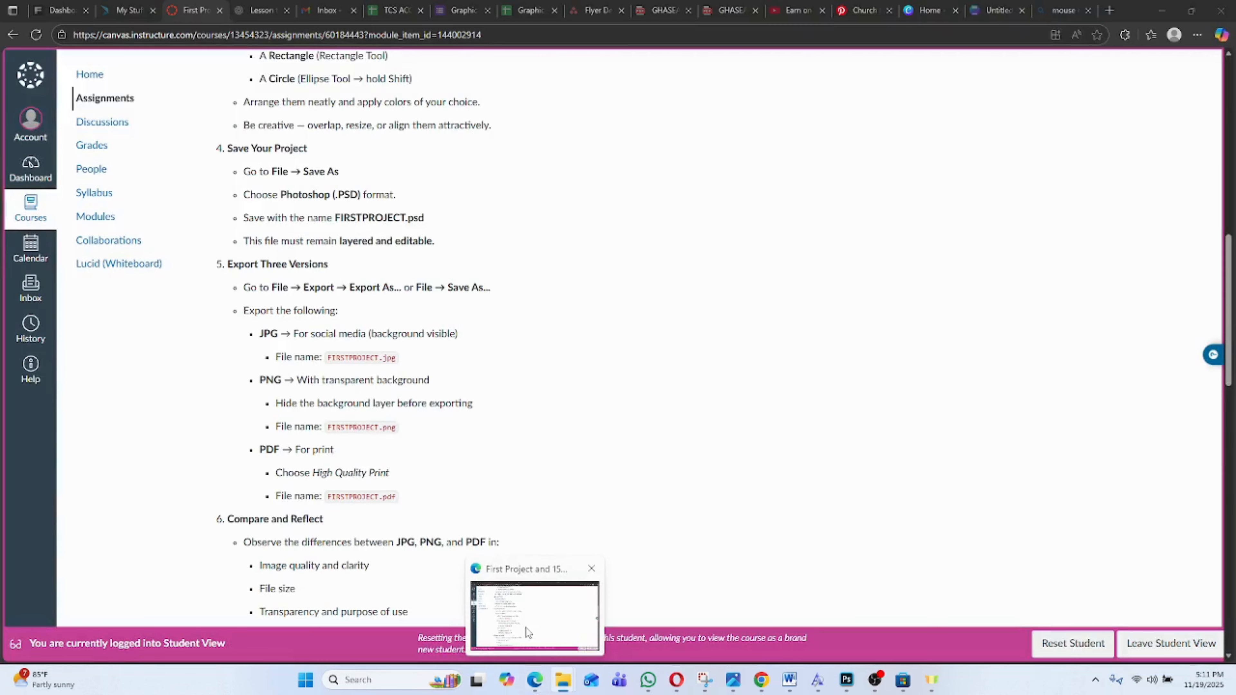
{"action": "left_click", "coordinate": [541, 624]}
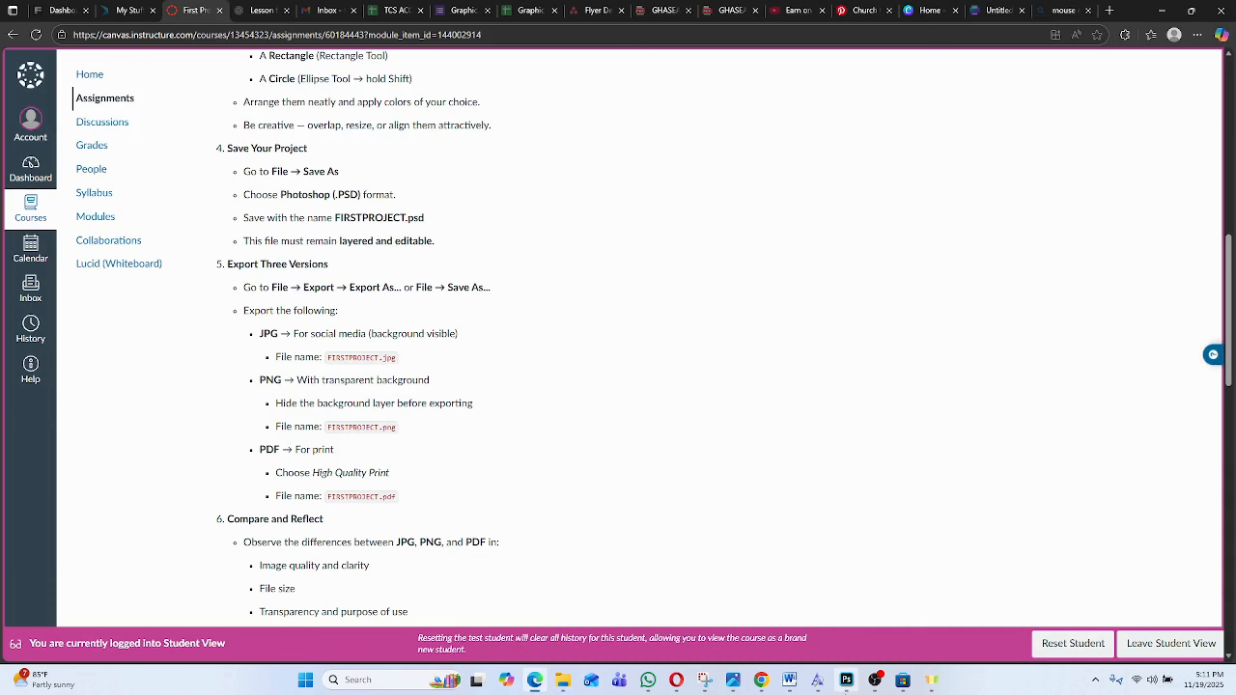
- Return to Photoshop and start an Export As of the document in PNG format
{"action": "left_click", "coordinate": [847, 682]}
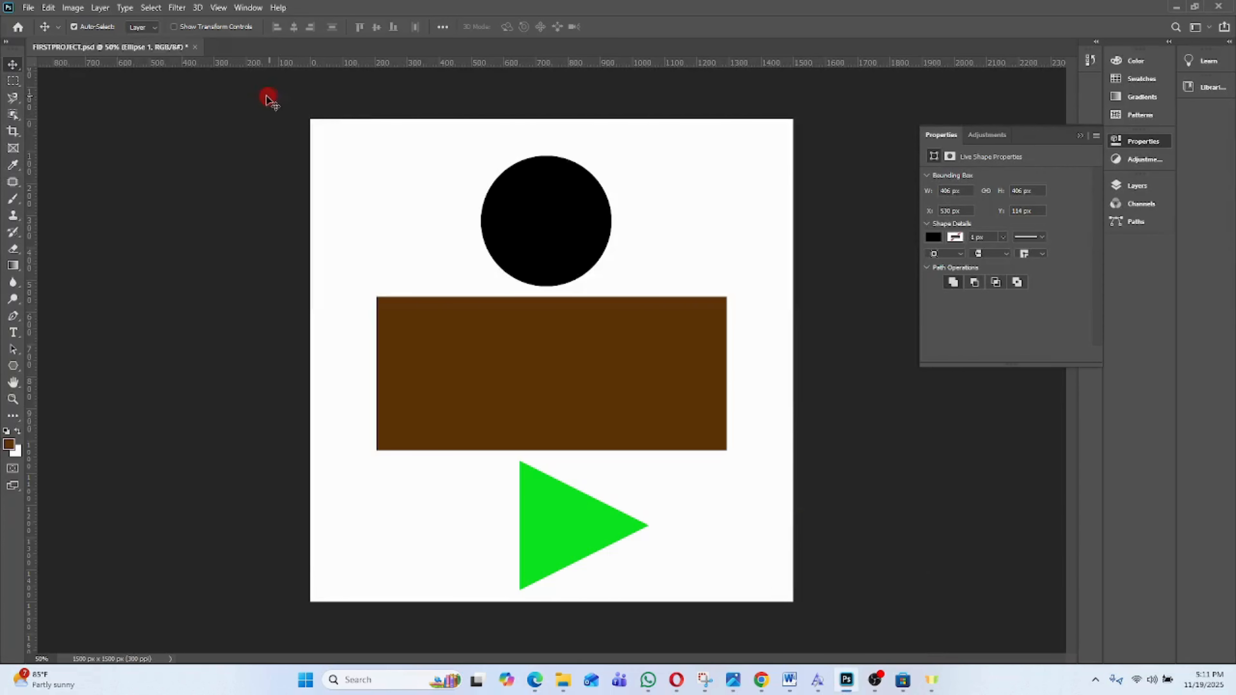
{"action": "left_click", "coordinate": [29, 8]}
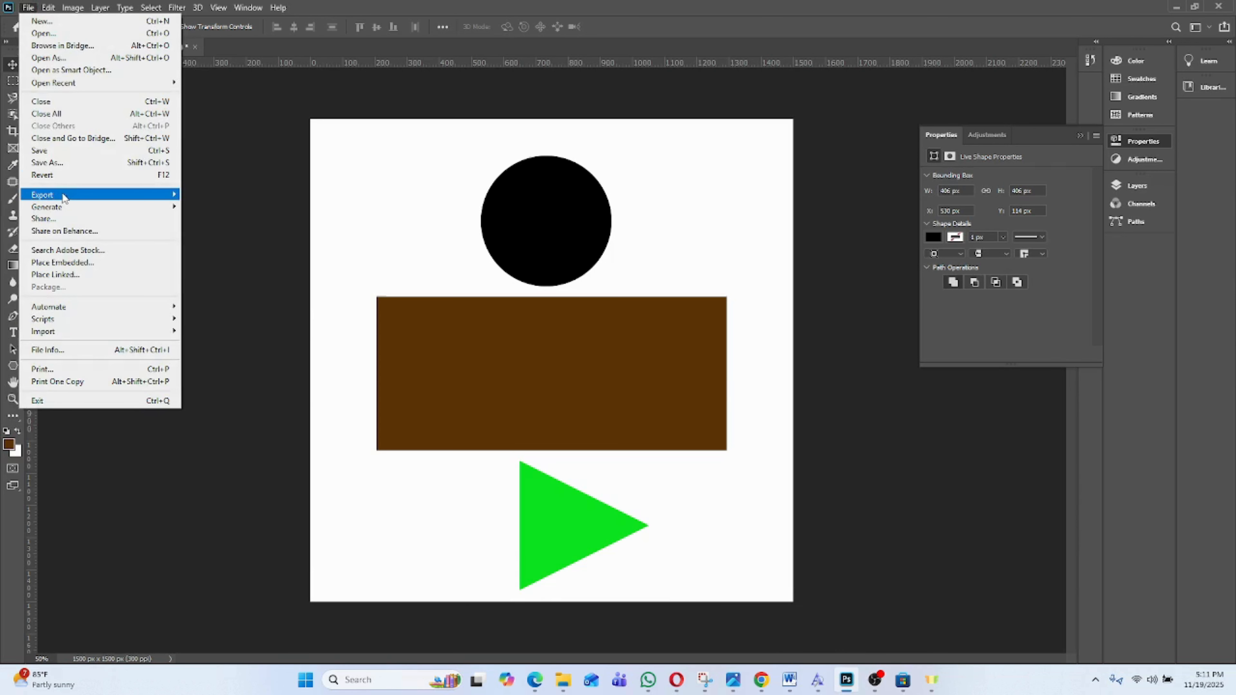
{"action": "mouse_move", "coordinate": [63, 195]}
{"action": "mouse_move", "coordinate": [141, 195]}
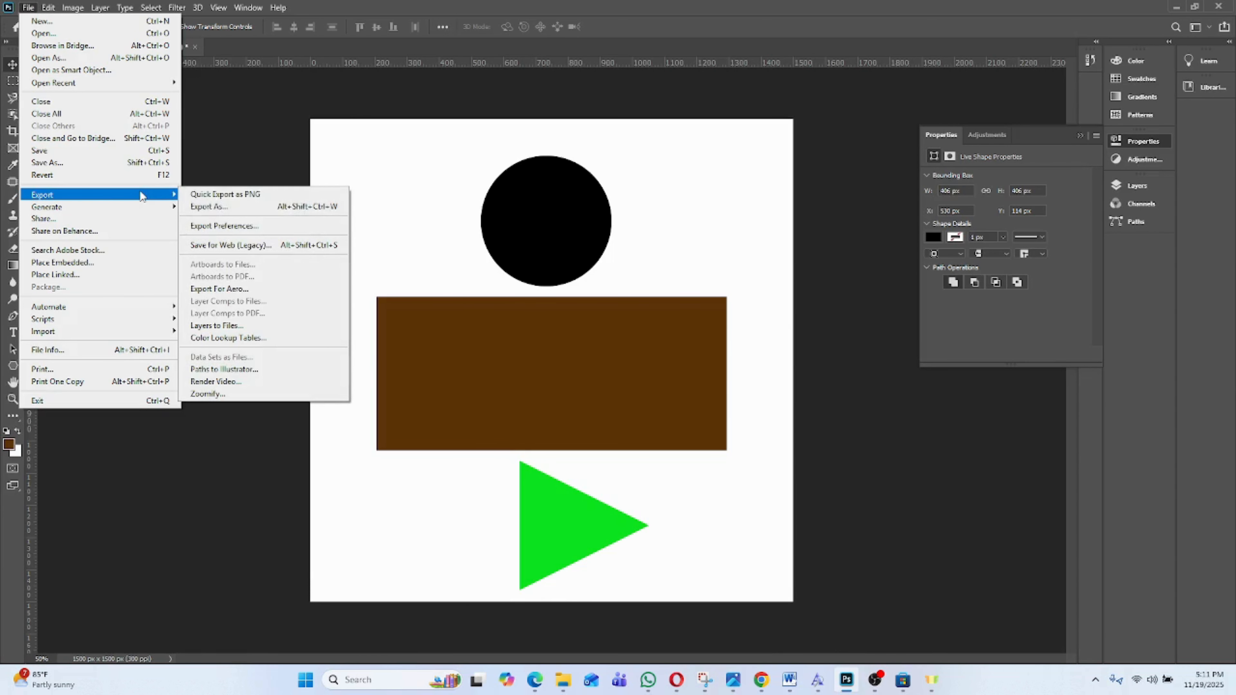
{"action": "left_click", "coordinate": [243, 210]}
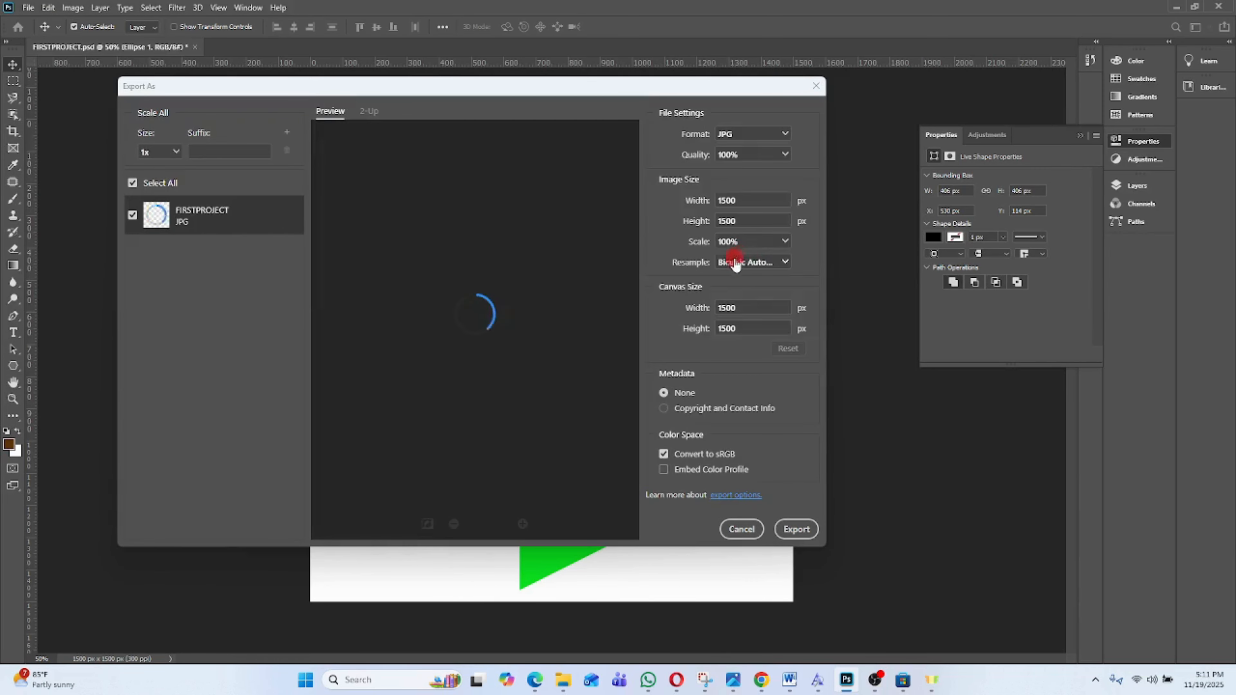
{"action": "left_click", "coordinate": [786, 132]}
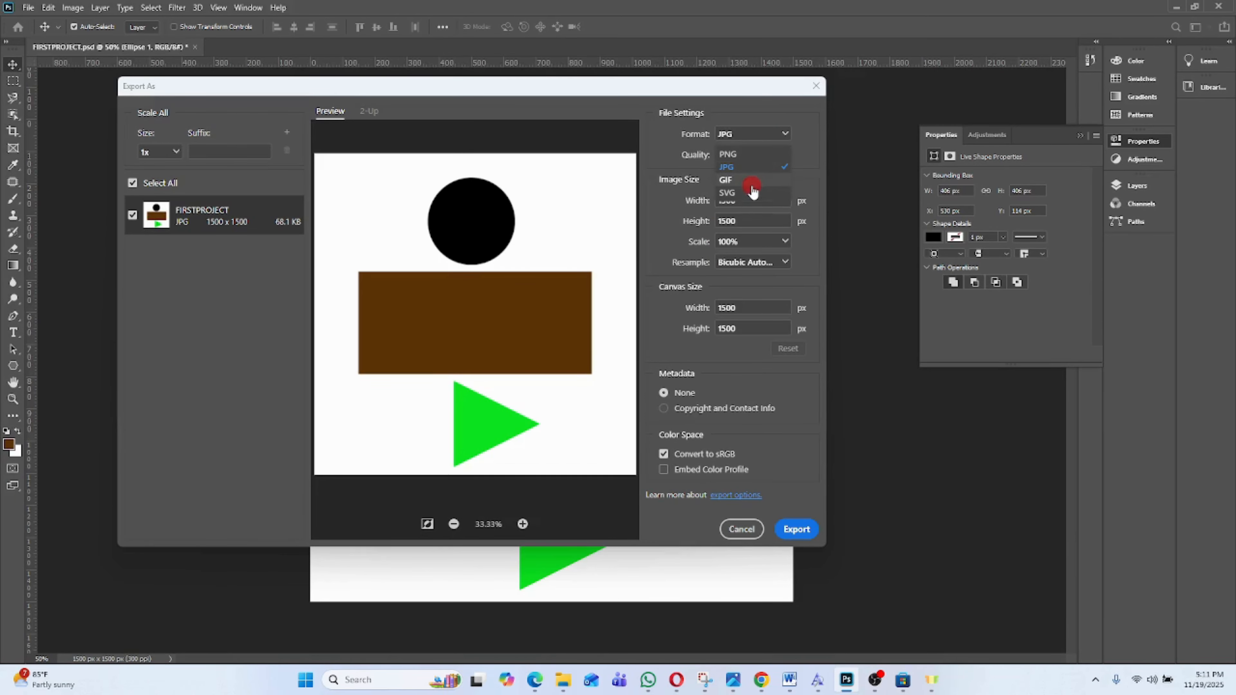
{"action": "left_click", "coordinate": [757, 154]}
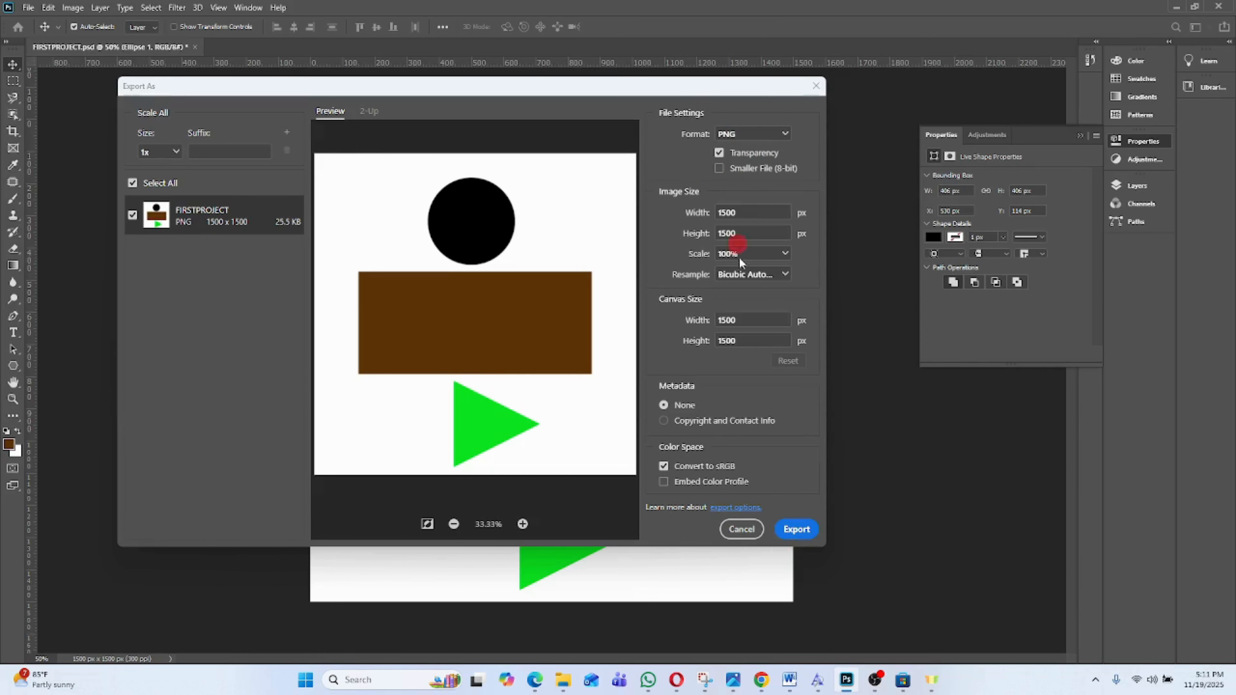
{"action": "left_click", "coordinate": [796, 533]}
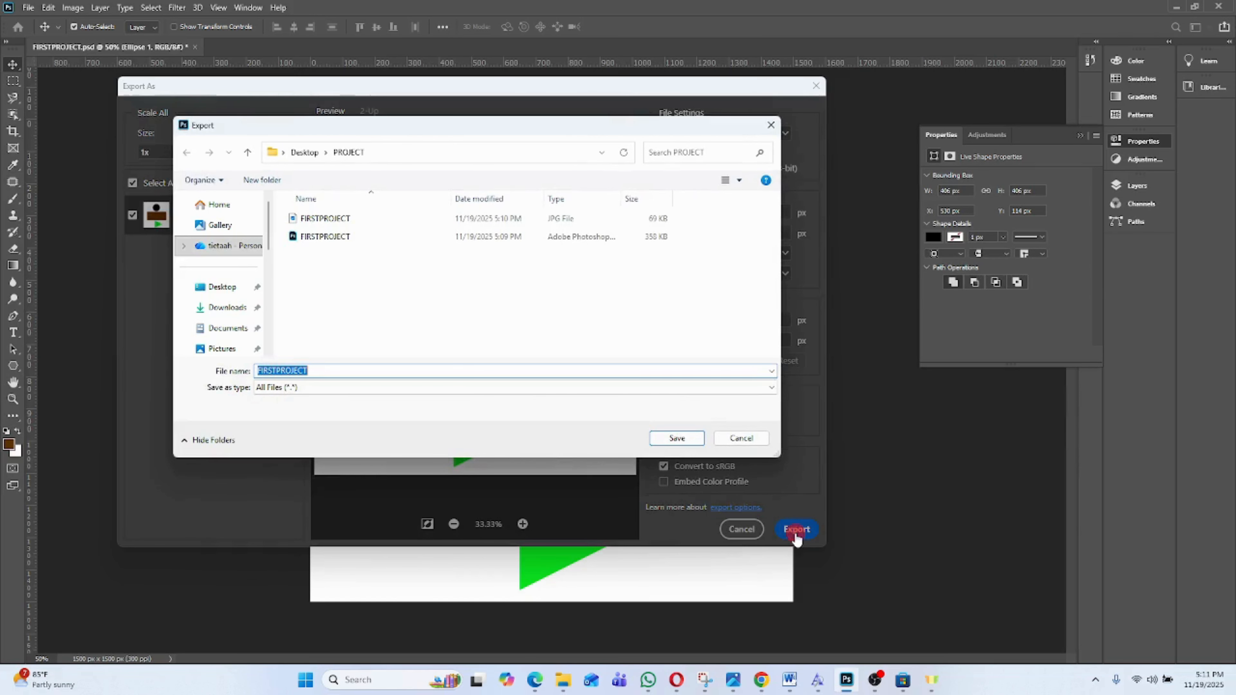
- Check the required PNG file name on the assignment page, and save the export as FIRSTPROJECT.png in the PROJECT folder
{"action": "left_click", "coordinate": [336, 298]}
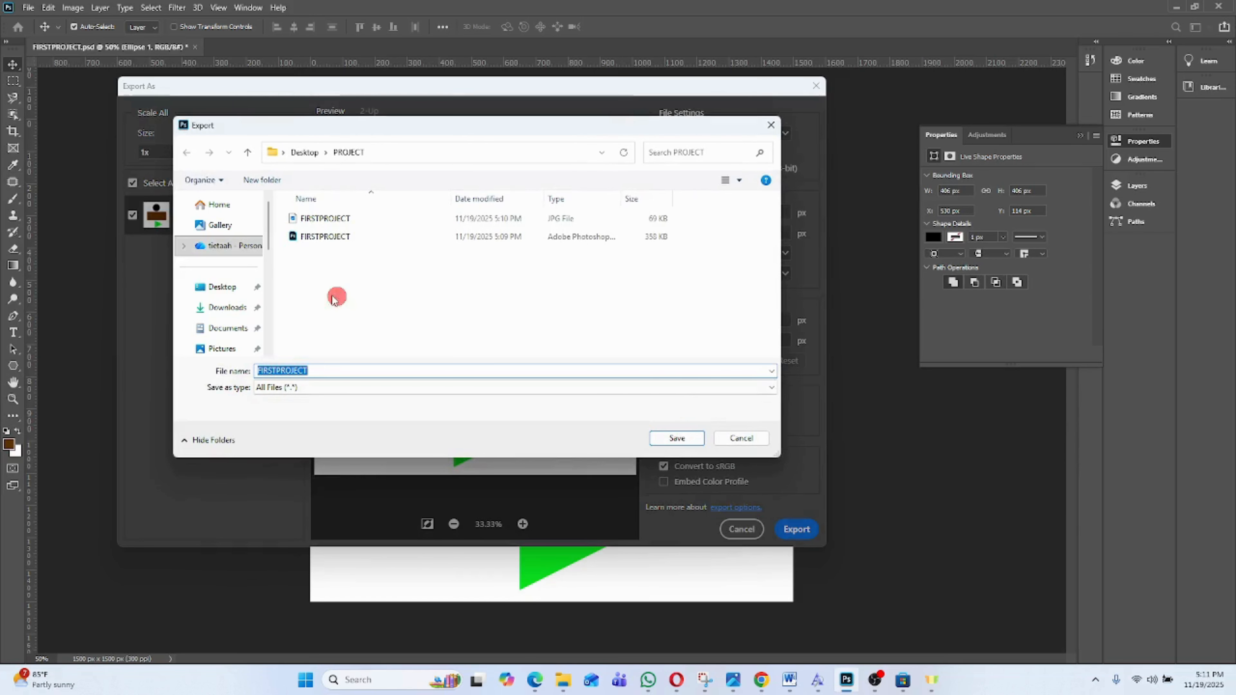
{"action": "left_click", "coordinate": [313, 371]}
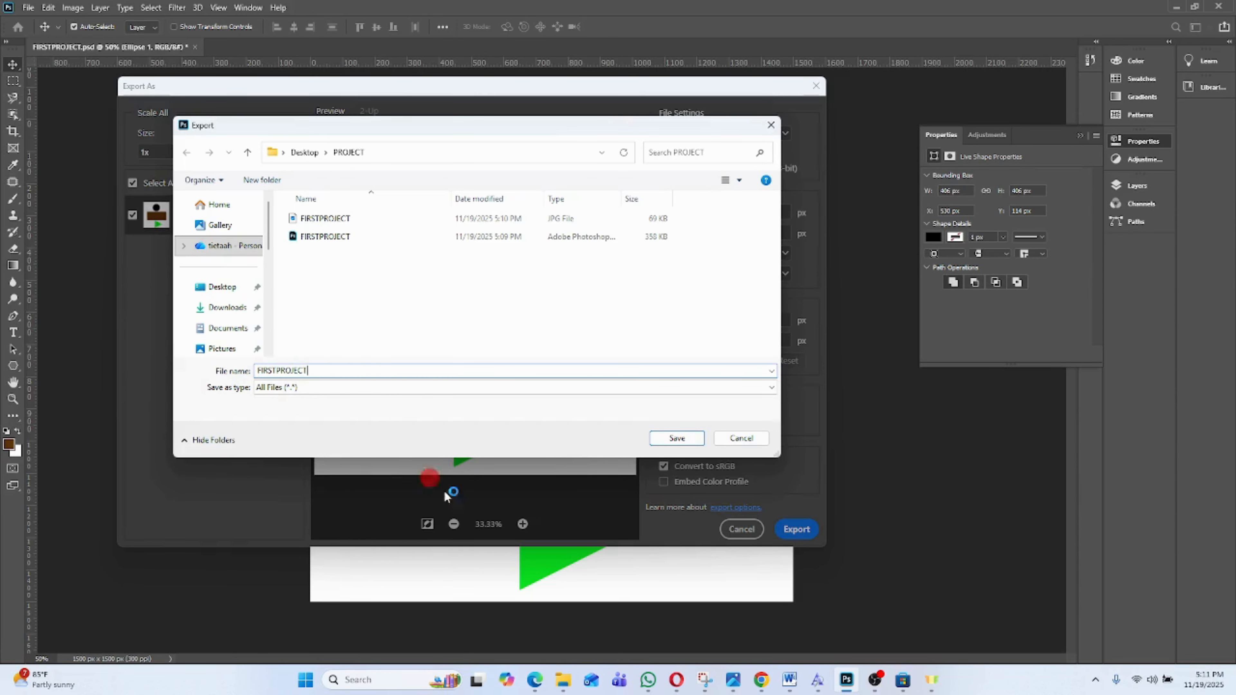
{"action": "left_click", "coordinate": [514, 629]}
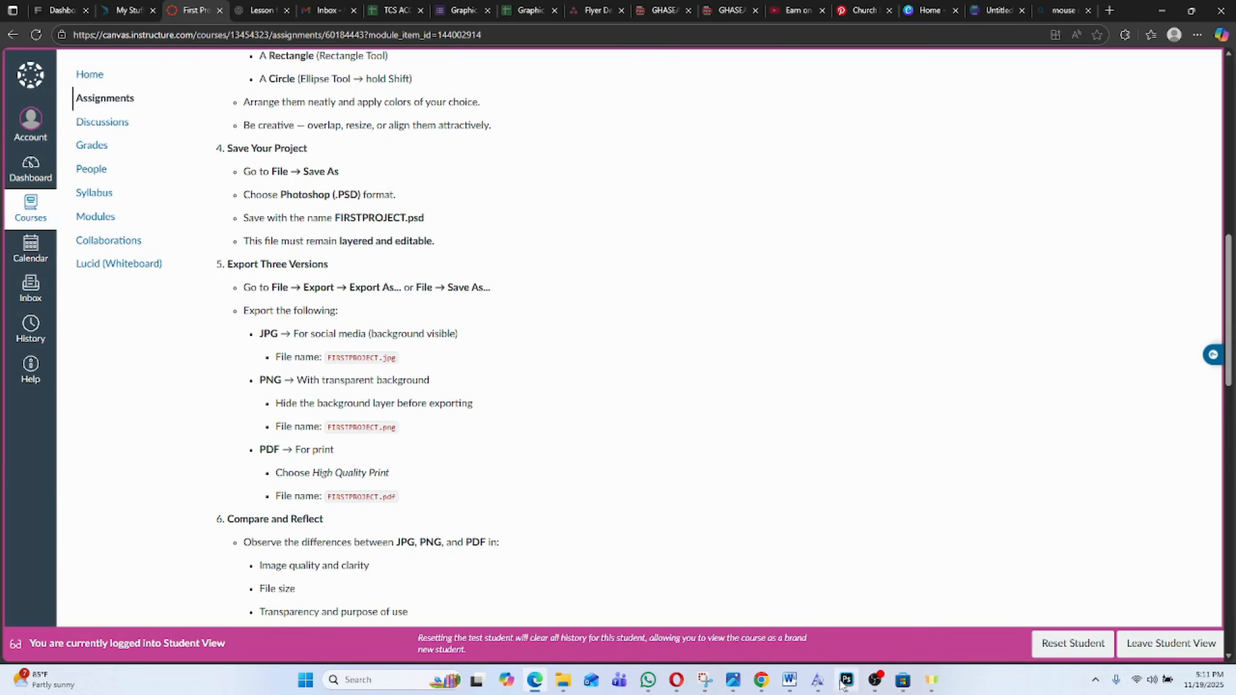
{"action": "mouse_move", "coordinate": [847, 680]}
{"action": "left_click", "coordinate": [856, 635]}
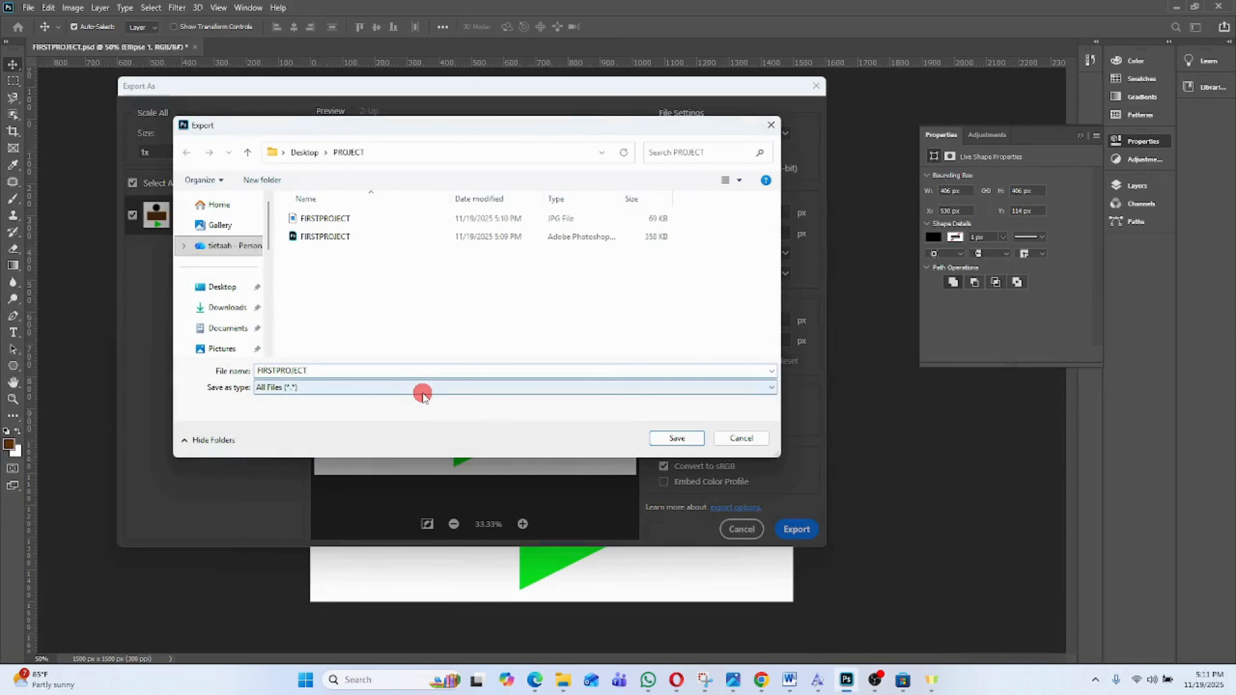
{"action": "type", "text": ".png"}
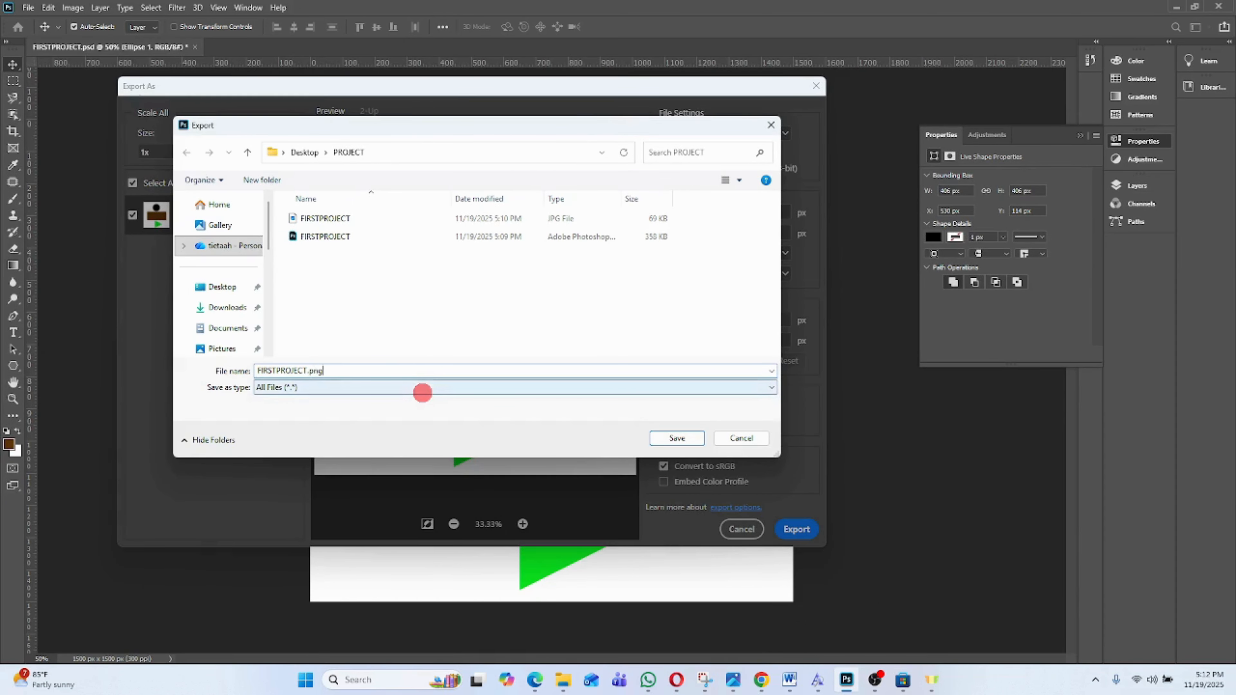
{"action": "left_click", "coordinate": [695, 440]}
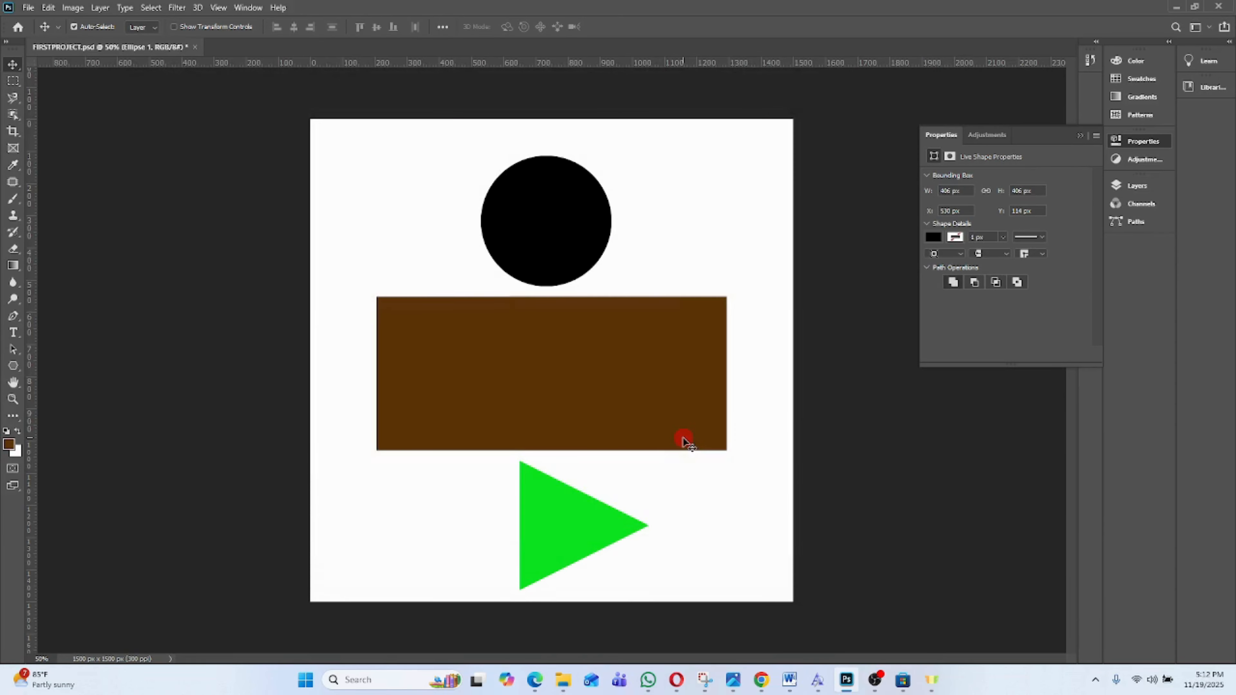
- Compare the type and file size of the exported JPG and PNG in the PROJECT folder, and return to Photoshop
{"action": "mouse_move", "coordinate": [562, 684]}
{"action": "left_click", "coordinate": [624, 608]}
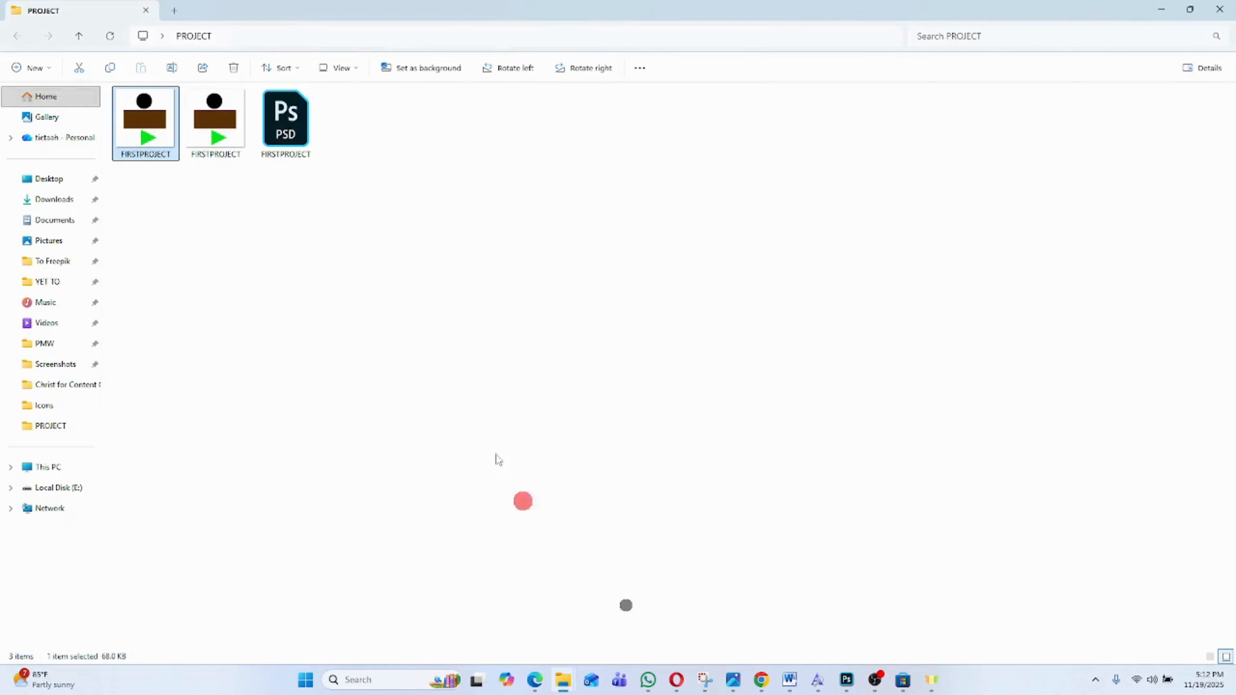
{"action": "left_click", "coordinate": [201, 134]}
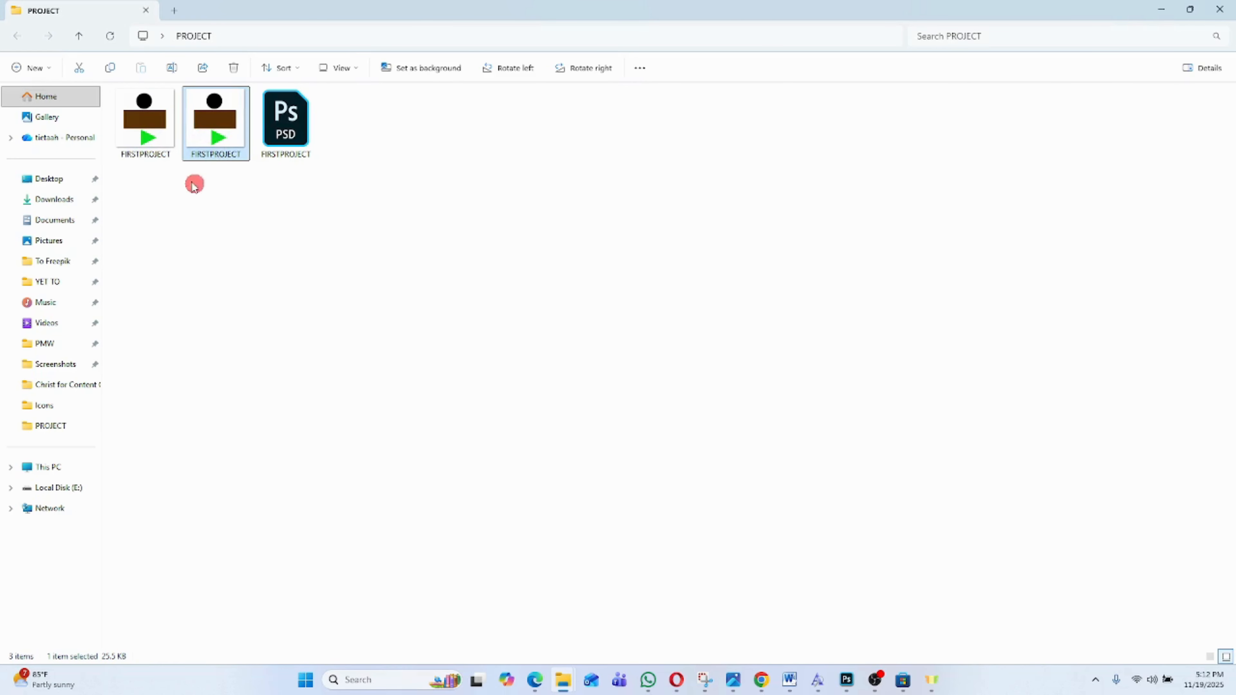
{"action": "left_click", "coordinate": [154, 148]}
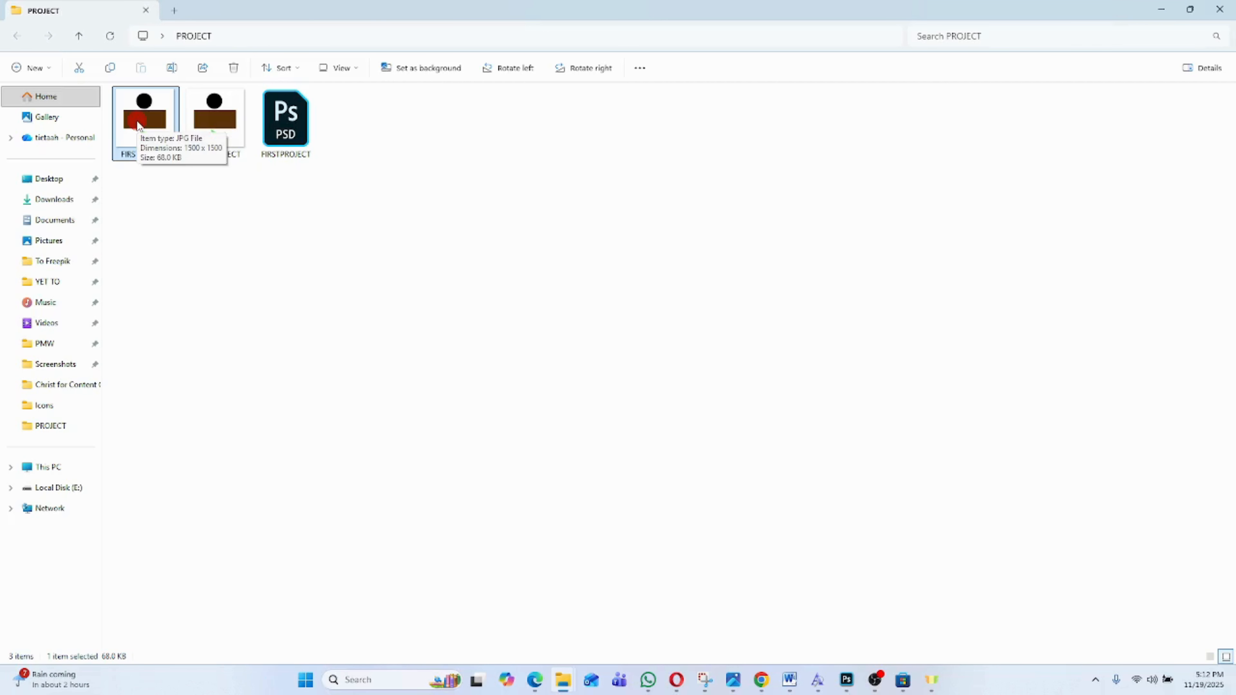
{"action": "left_click", "coordinate": [215, 135]}
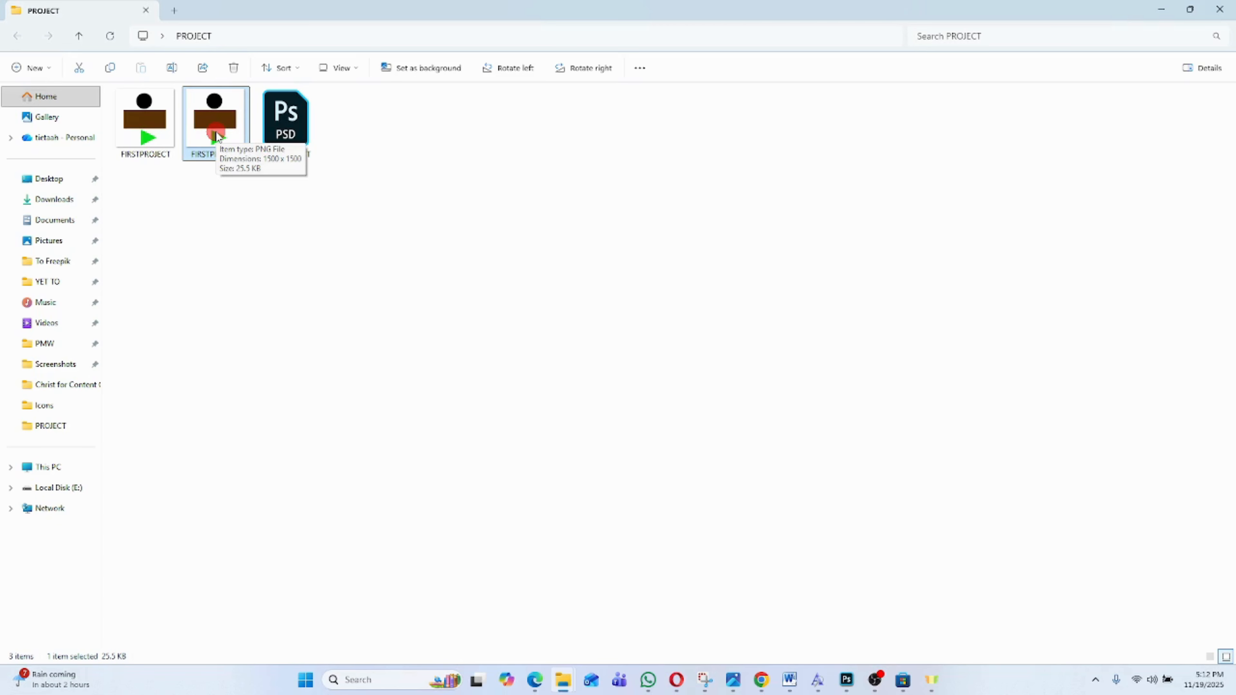
{"action": "left_click", "coordinate": [145, 139]}
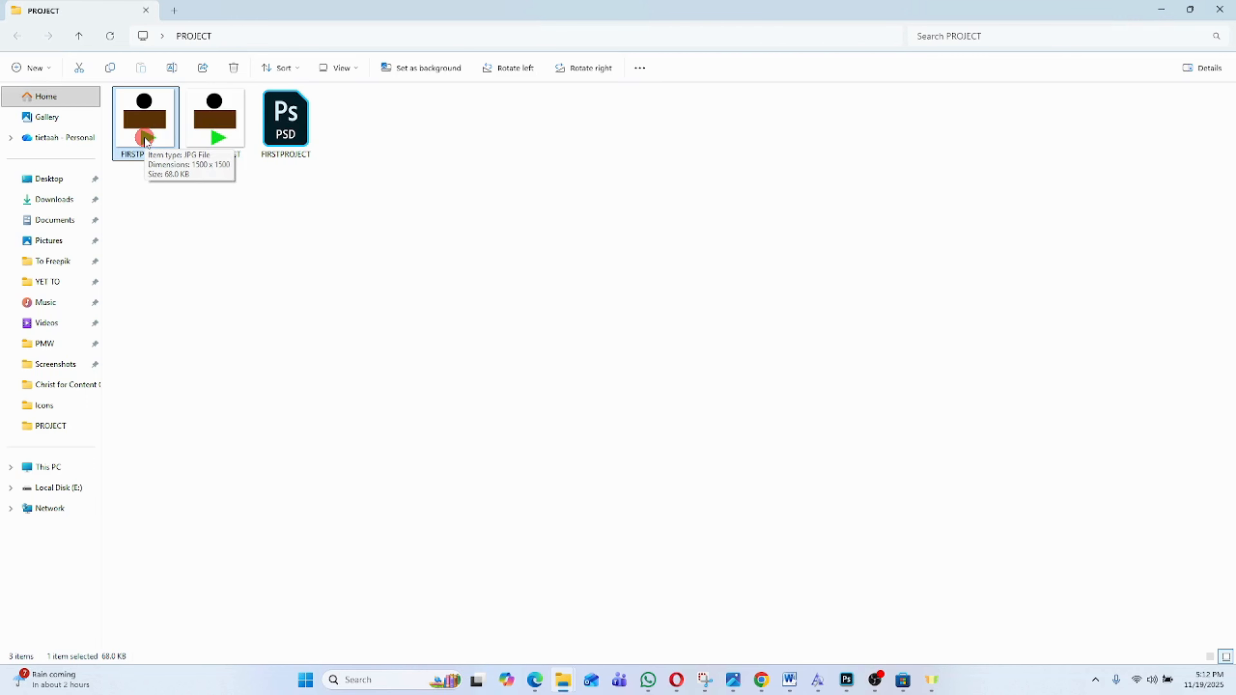
{"action": "left_click", "coordinate": [214, 136]}
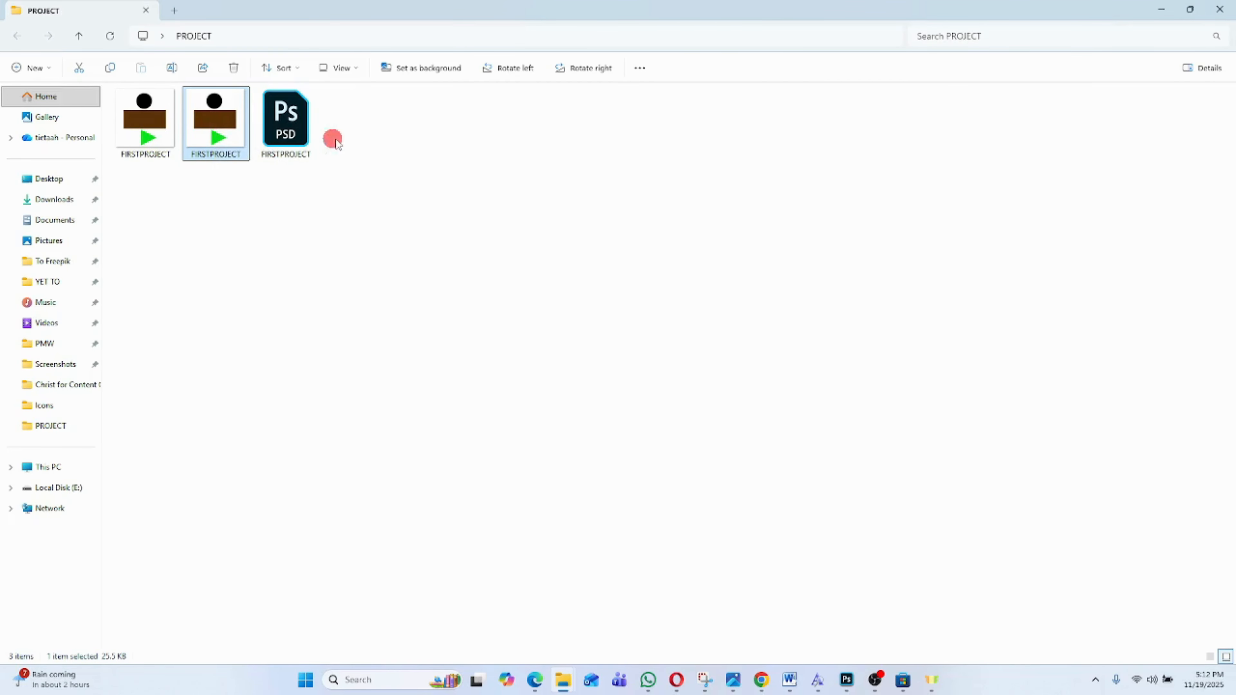
{"action": "left_click", "coordinate": [847, 686]}
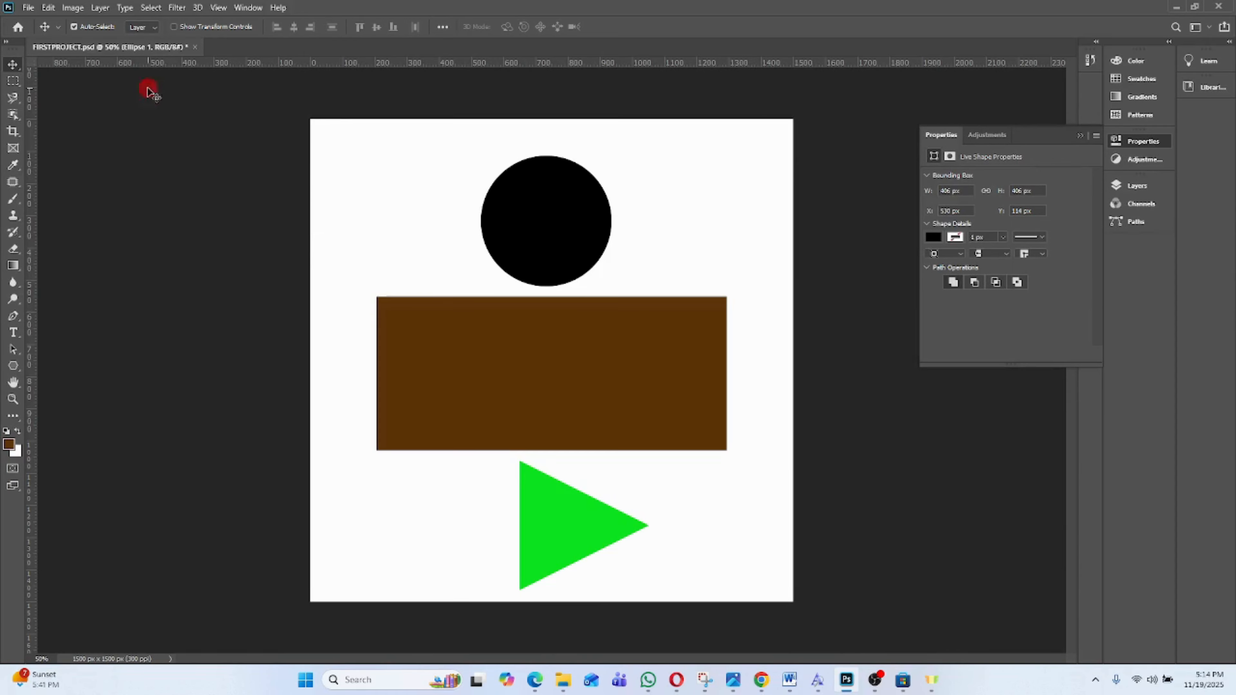
{"action": "left_click", "coordinate": [28, 7]}
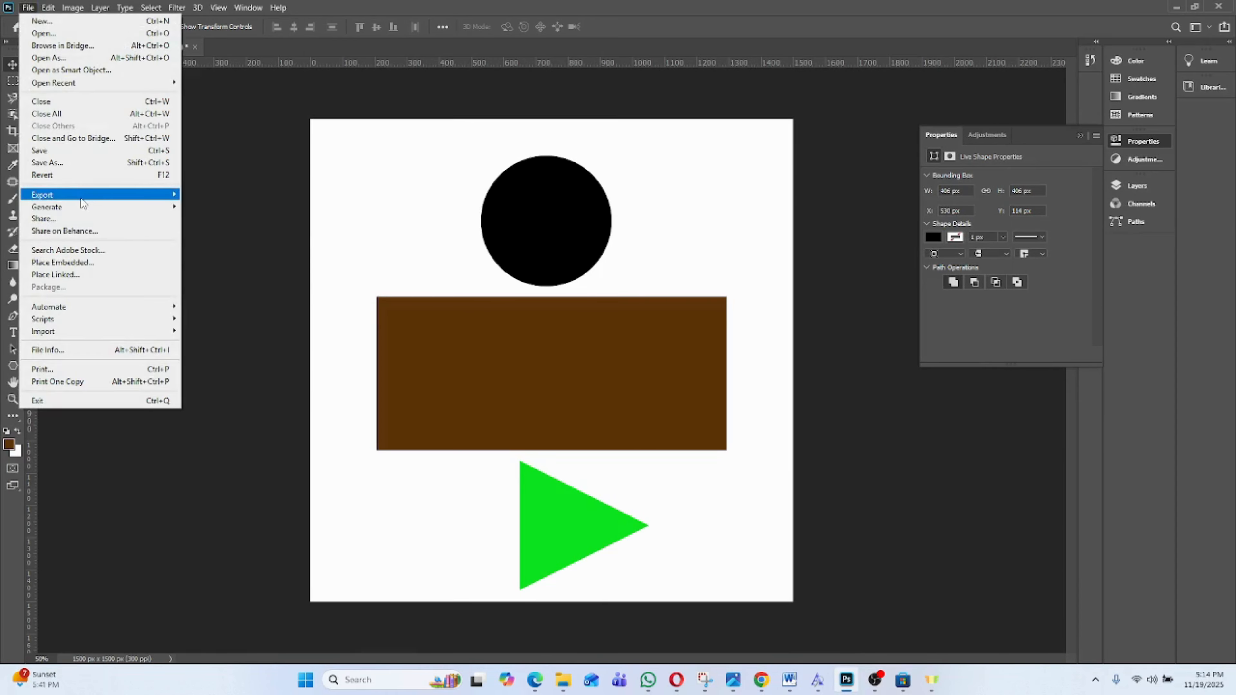
{"action": "mouse_move", "coordinate": [107, 199]}
{"action": "left_click", "coordinate": [262, 207]}
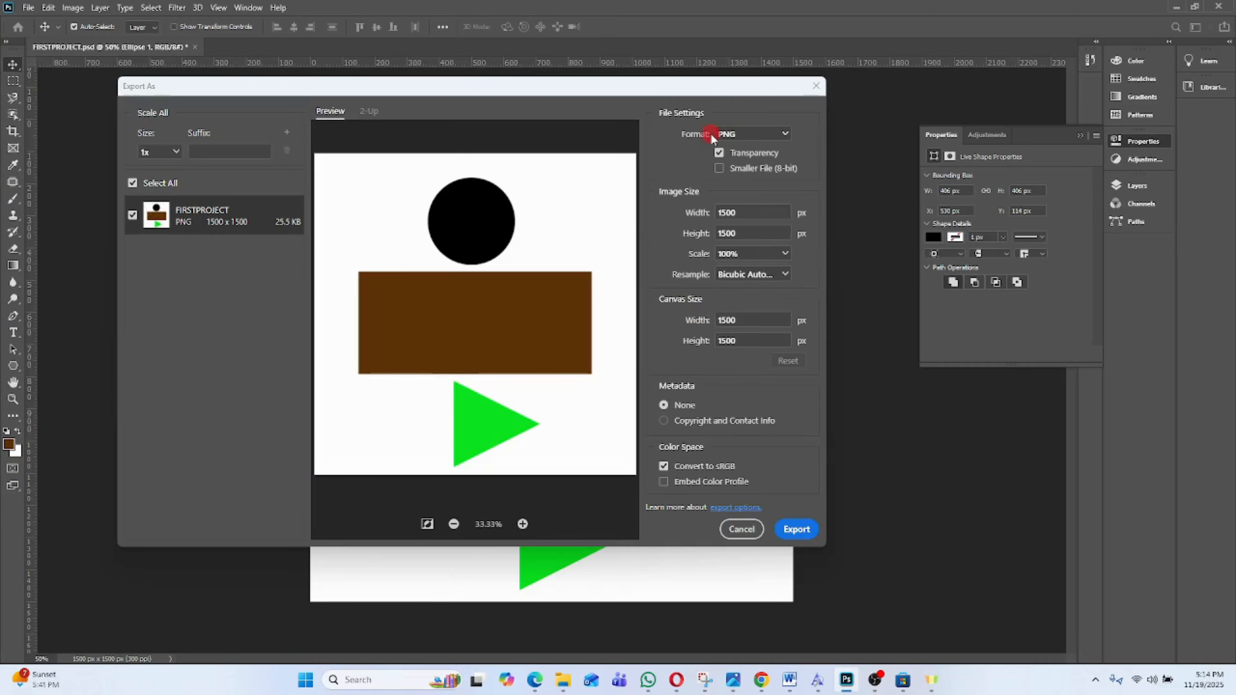
{"action": "left_click", "coordinate": [776, 137]}
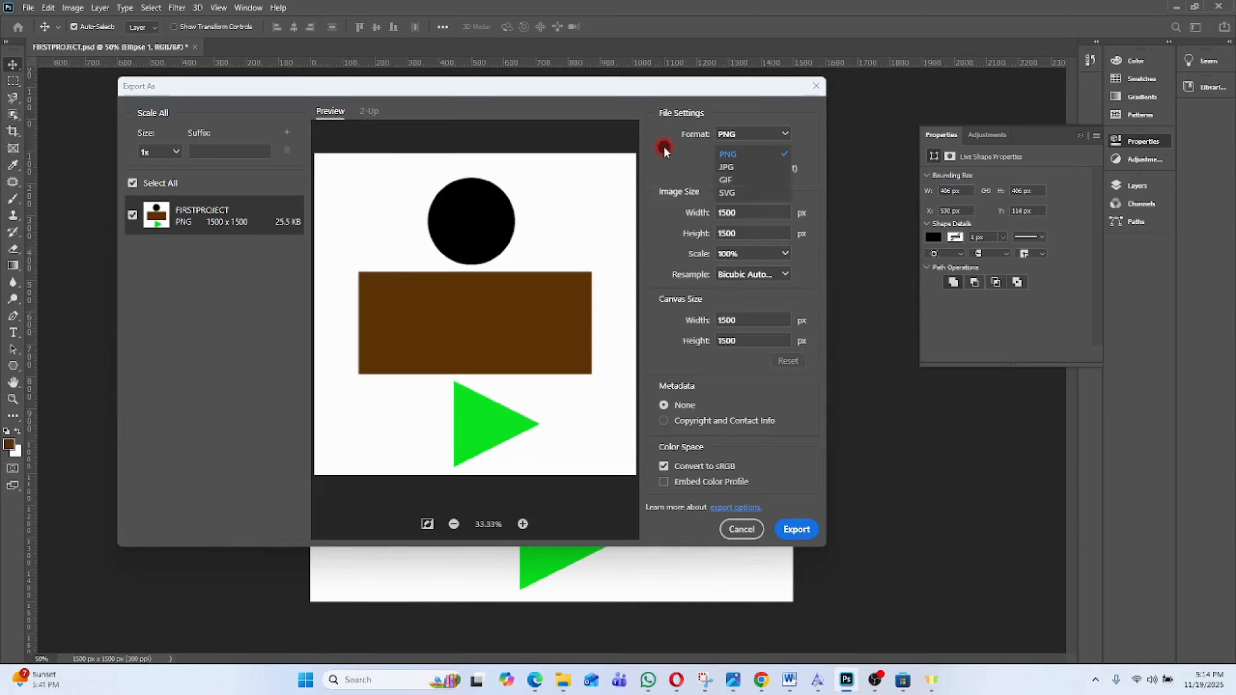
{"action": "left_click", "coordinate": [751, 150]}
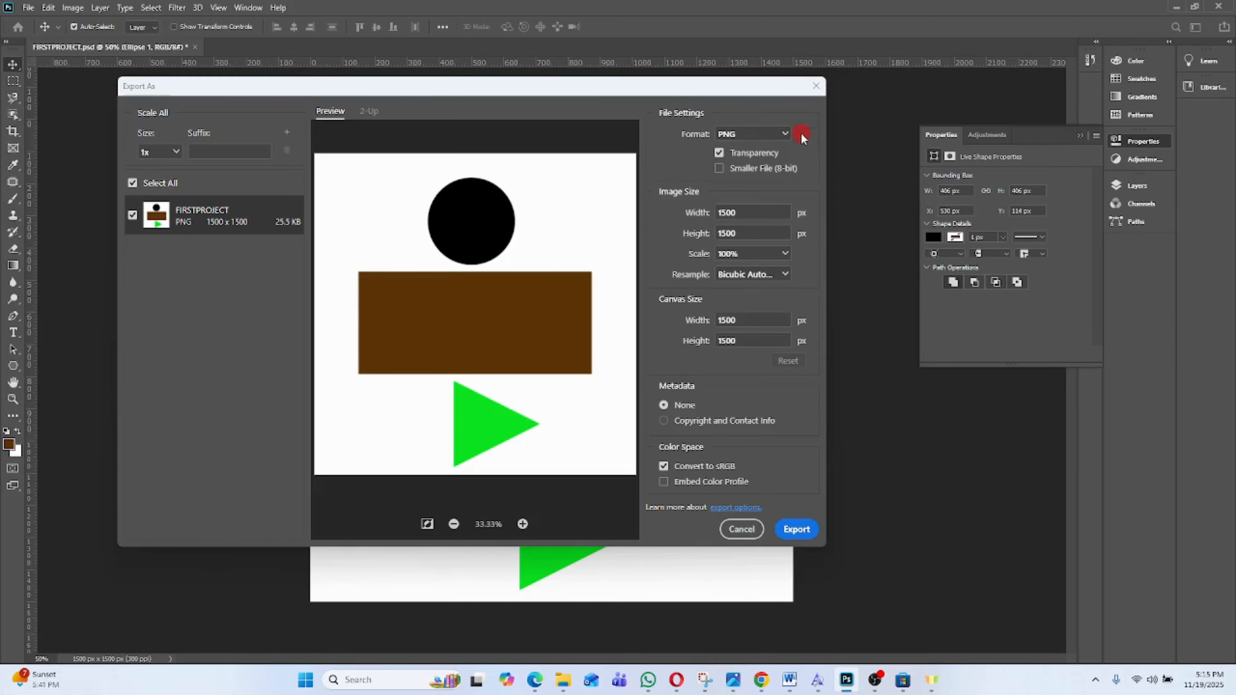
{"action": "left_click", "coordinate": [816, 86]}
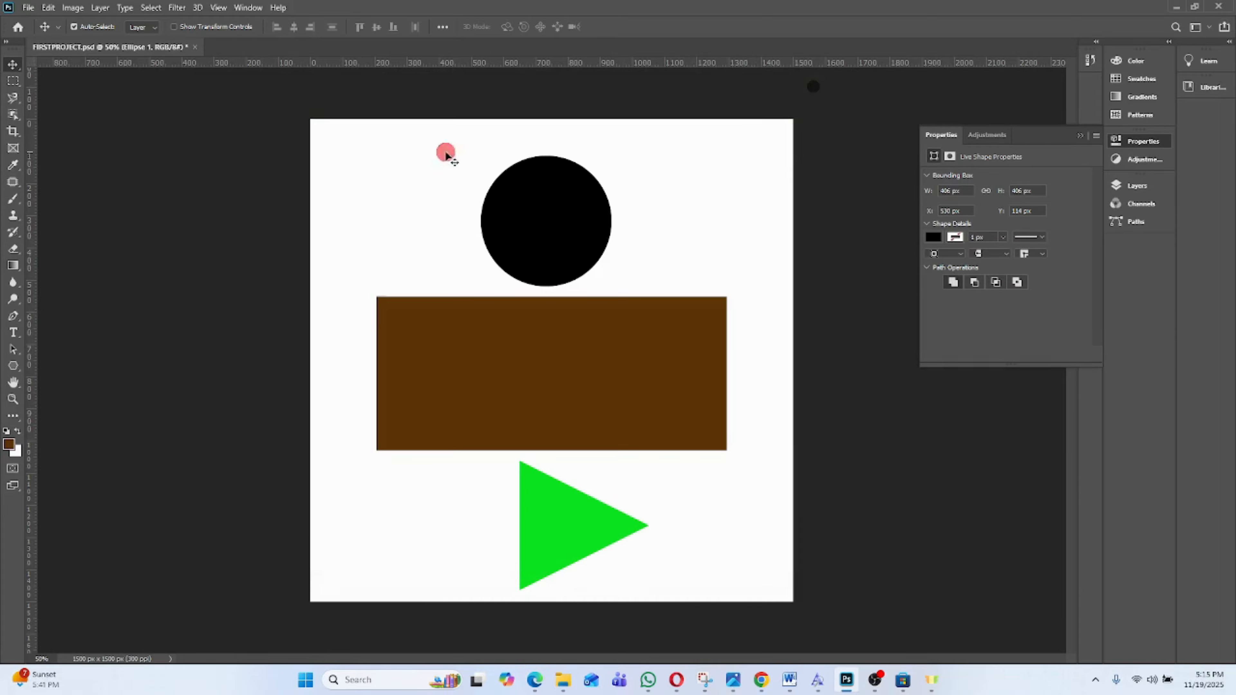
- Start a Save As of the document on the computer as FIRSTPROJECT in Photoshop PDF format, in the PROJECT folder
{"action": "left_click", "coordinate": [27, 7]}
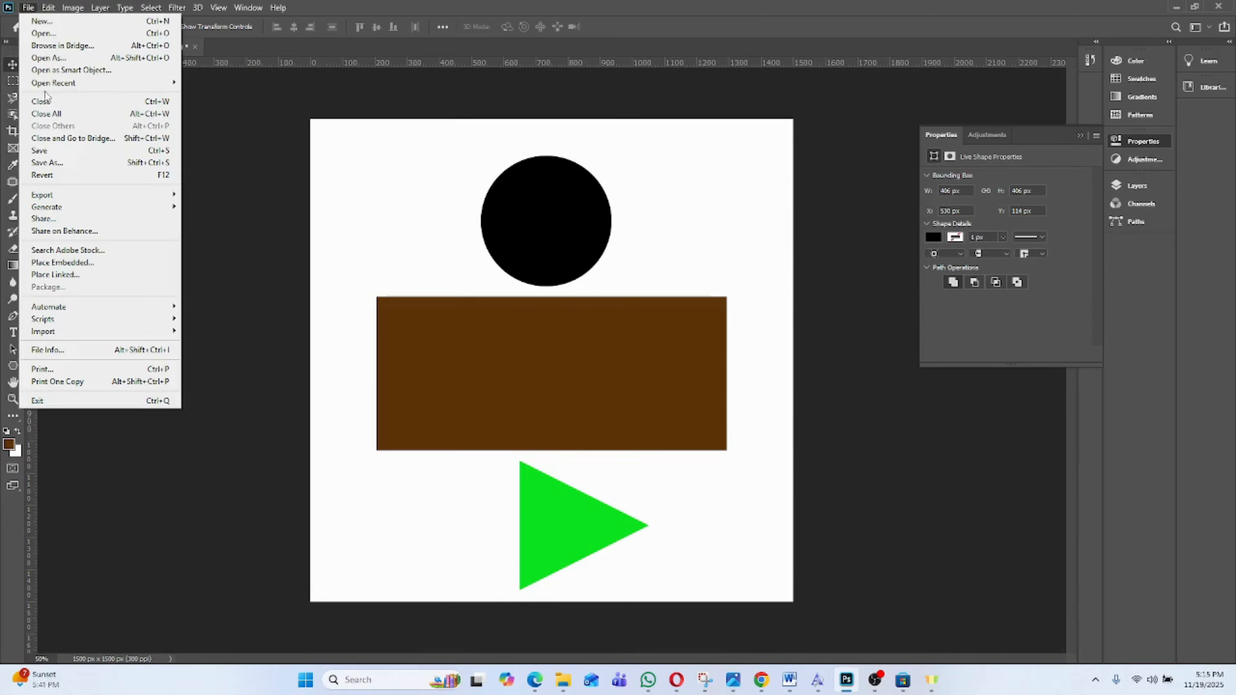
{"action": "left_click", "coordinate": [84, 162]}
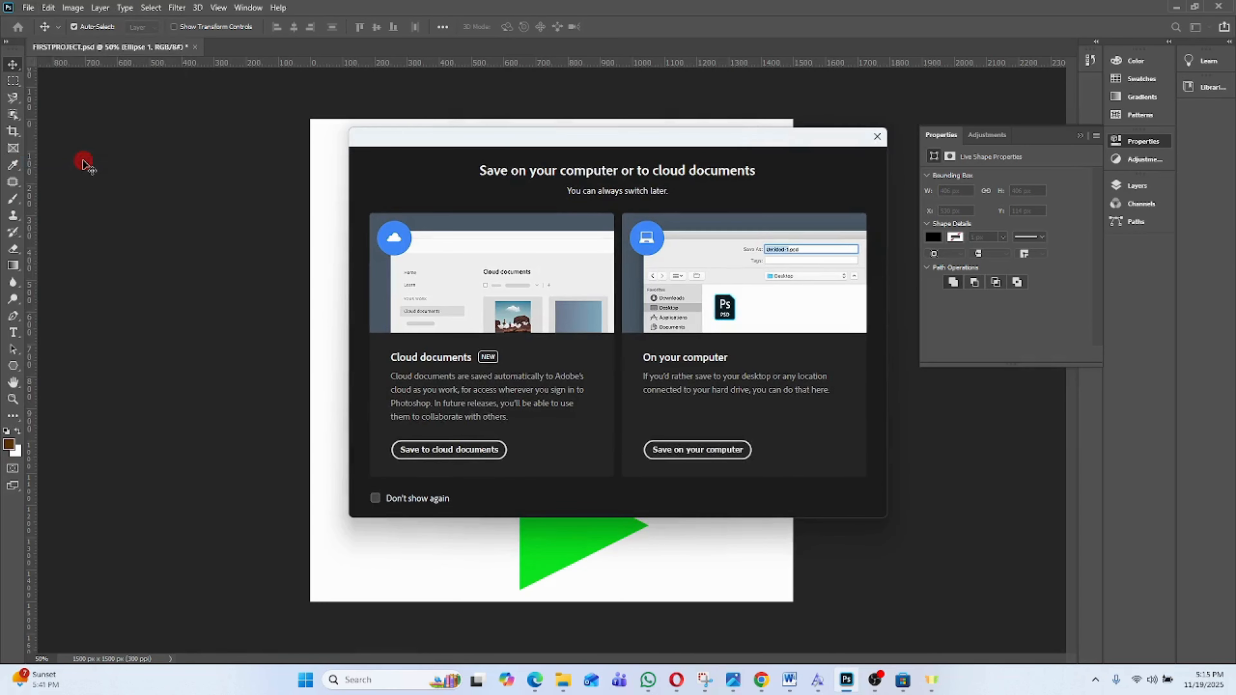
{"action": "left_click", "coordinate": [660, 451]}
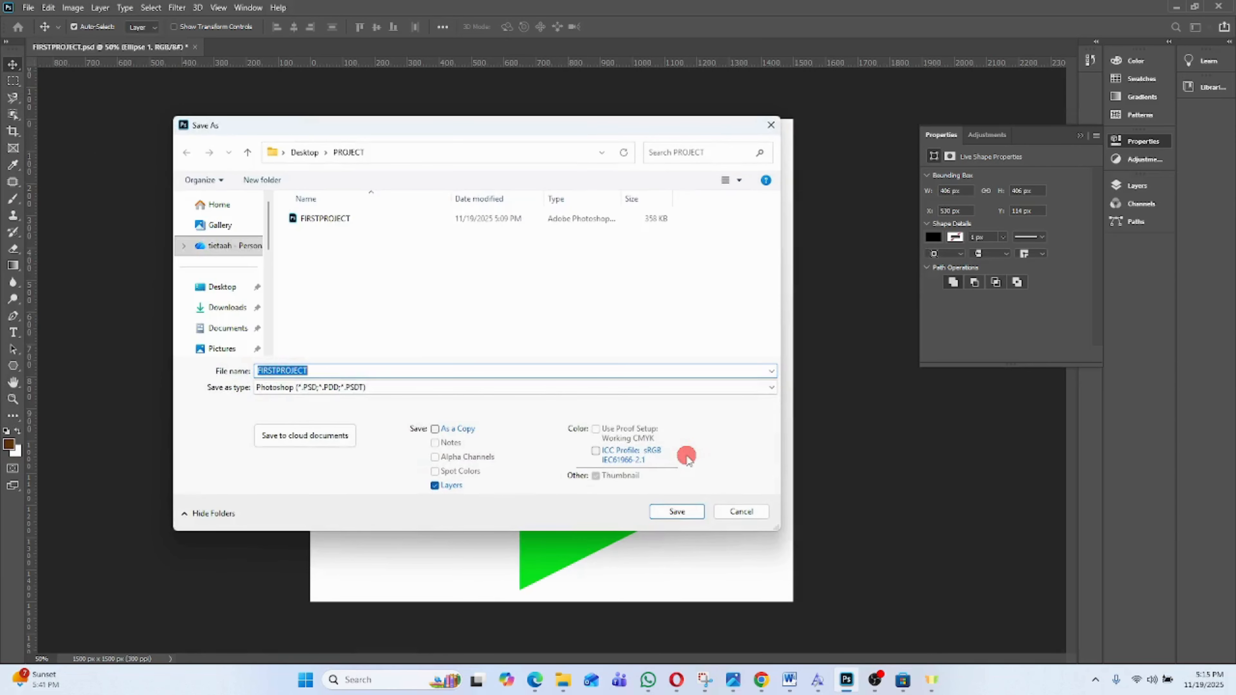
{"action": "left_click", "coordinate": [413, 392]}
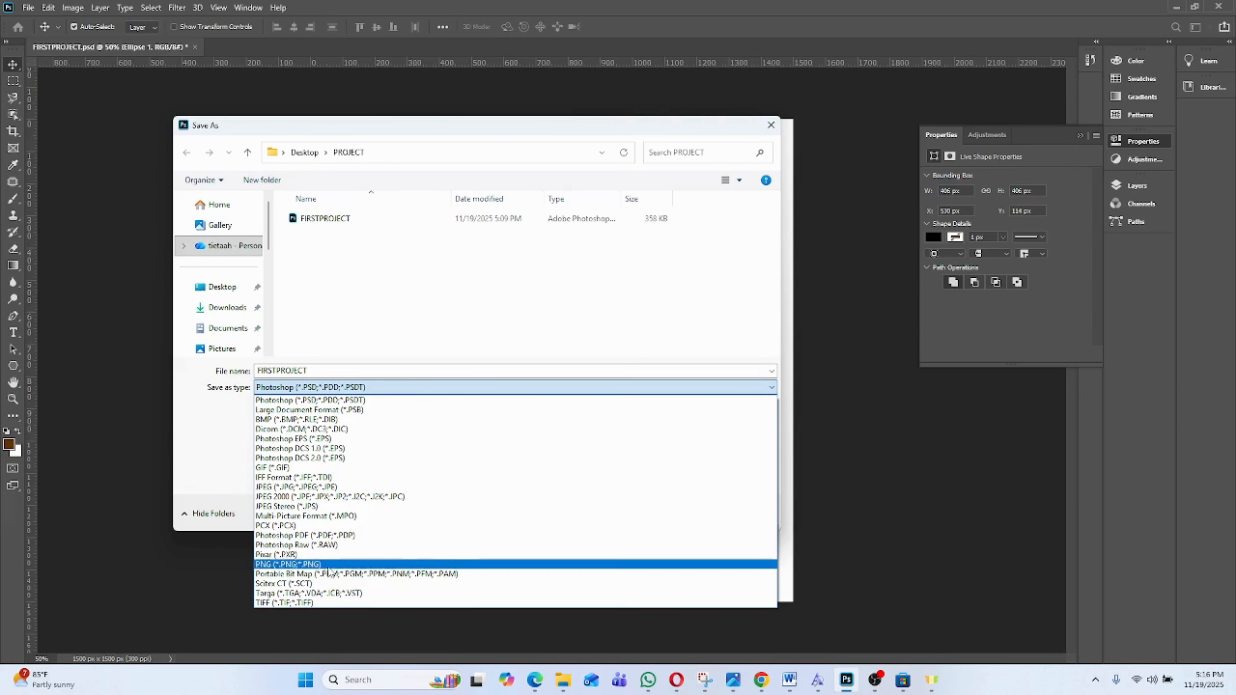
{"action": "left_click", "coordinate": [312, 535]}
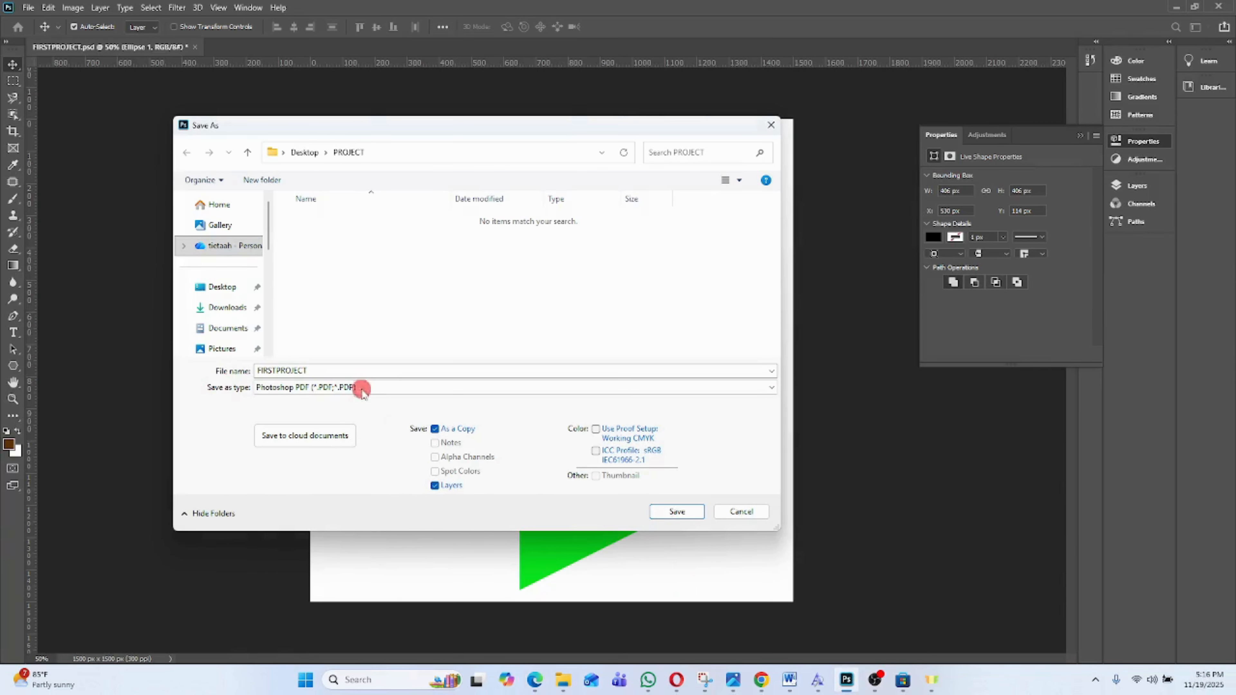
- Switch to the assignment page in the browser and check the required PDF print setting and file name
{"action": "mouse_move", "coordinate": [535, 685]}
{"action": "left_click", "coordinate": [535, 618]}
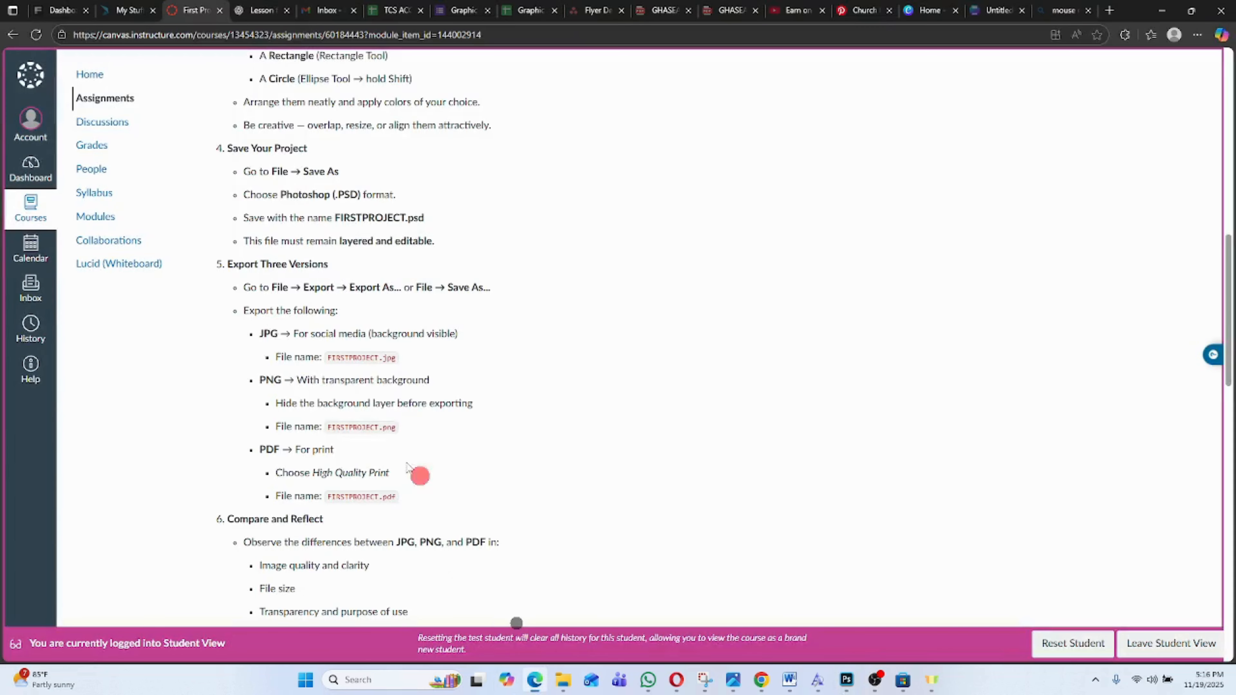
{"action": "scroll", "coordinate": [358, 493], "scroll_direction": "down", "scroll_amount": 1}
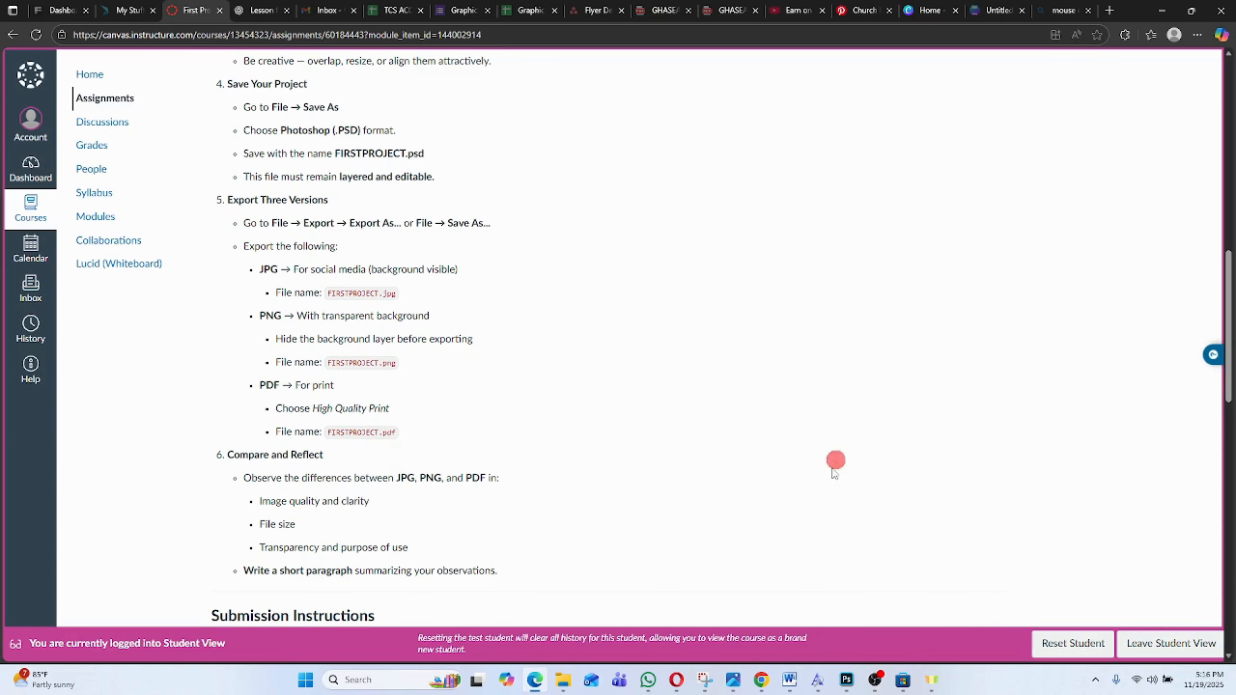
- Return to Photoshop and save the document as FIRSTPROJECT.pdf in Photoshop PDF format in the PROJECT folder
{"action": "mouse_move", "coordinate": [843, 682]}
{"action": "left_click", "coordinate": [834, 624]}
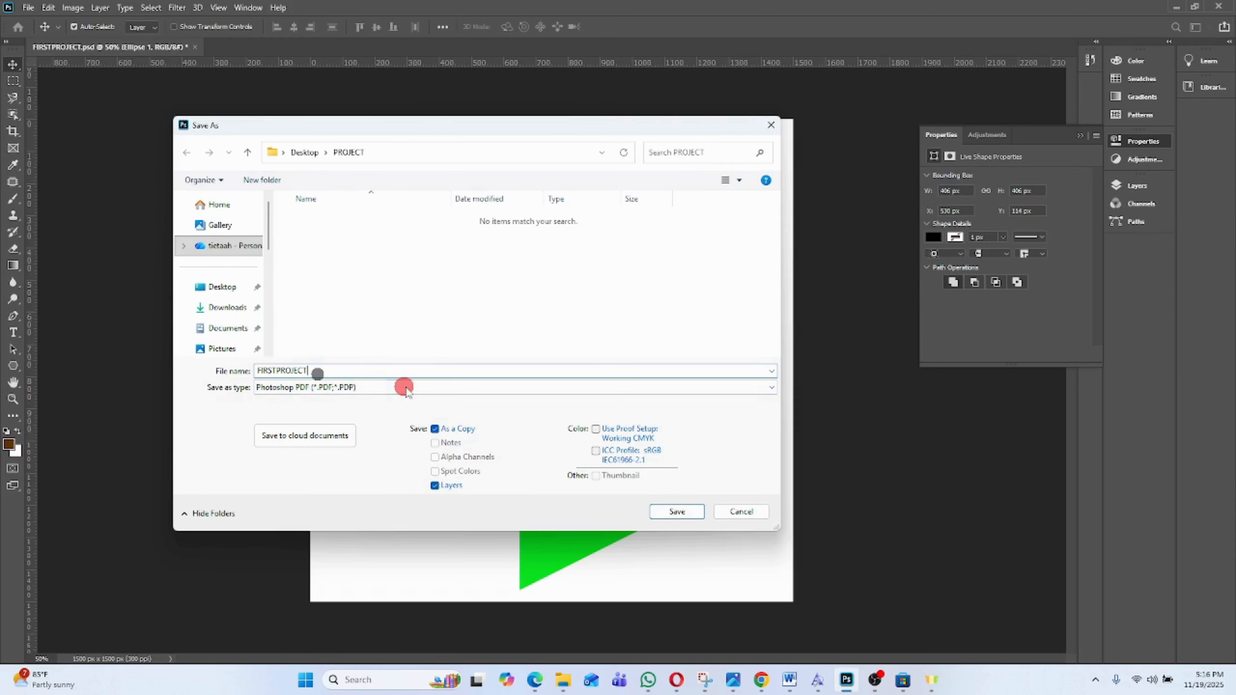
{"action": "type", "text": "."}
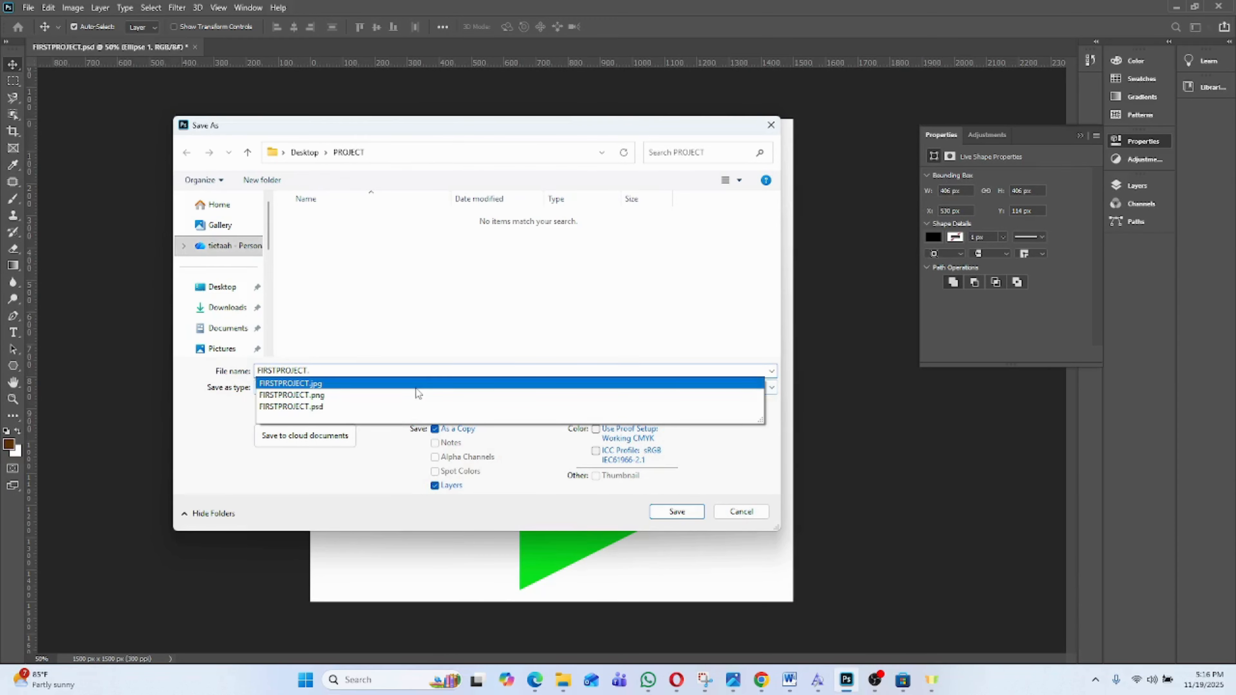
{"action": "type", "text": "pdf"}
{"action": "left_click", "coordinate": [416, 387]}
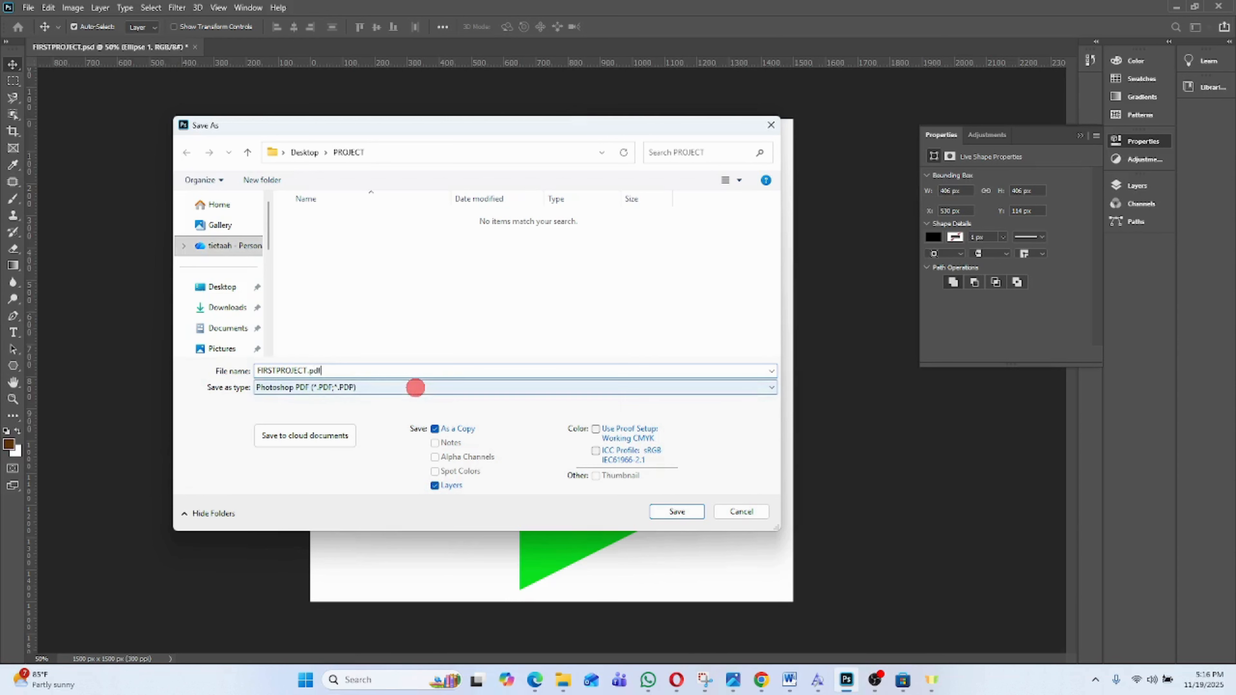
{"action": "left_click", "coordinate": [676, 511]}
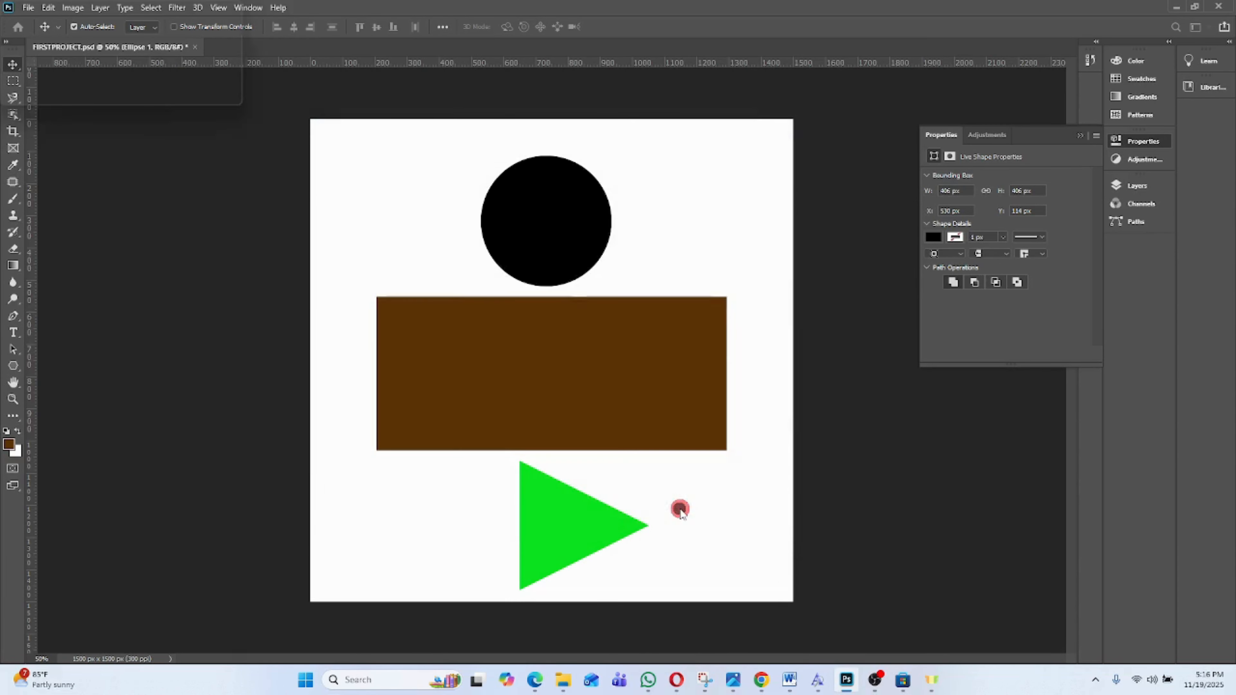
- Generate the PDF with the High Quality Print preset, keeping Photoshop editing capabilities preserved
{"action": "left_click", "coordinate": [630, 261]}
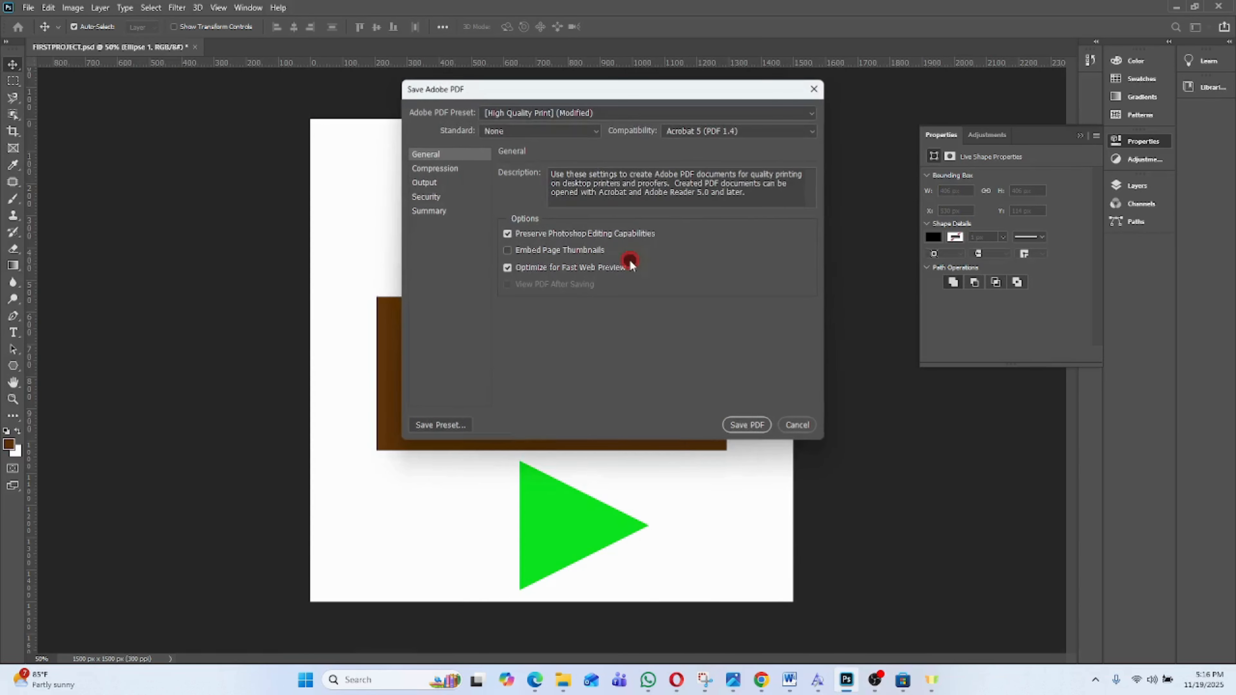
{"action": "left_click", "coordinate": [753, 425]}
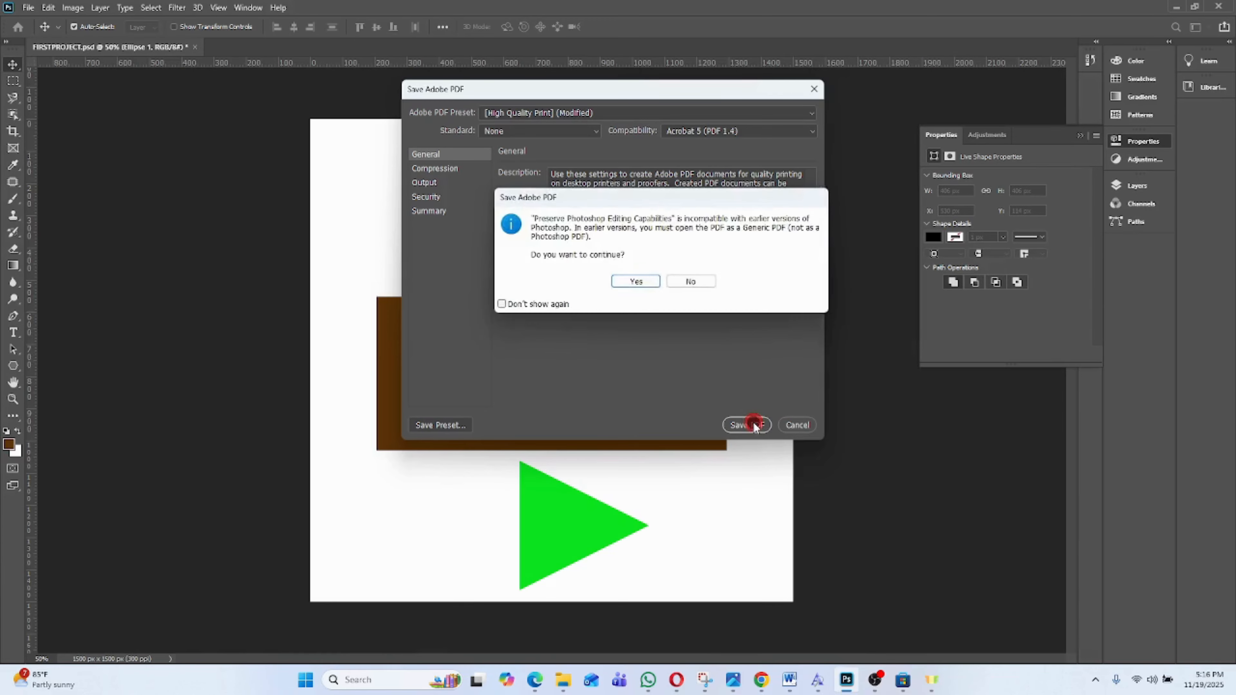
{"action": "left_click", "coordinate": [638, 282]}
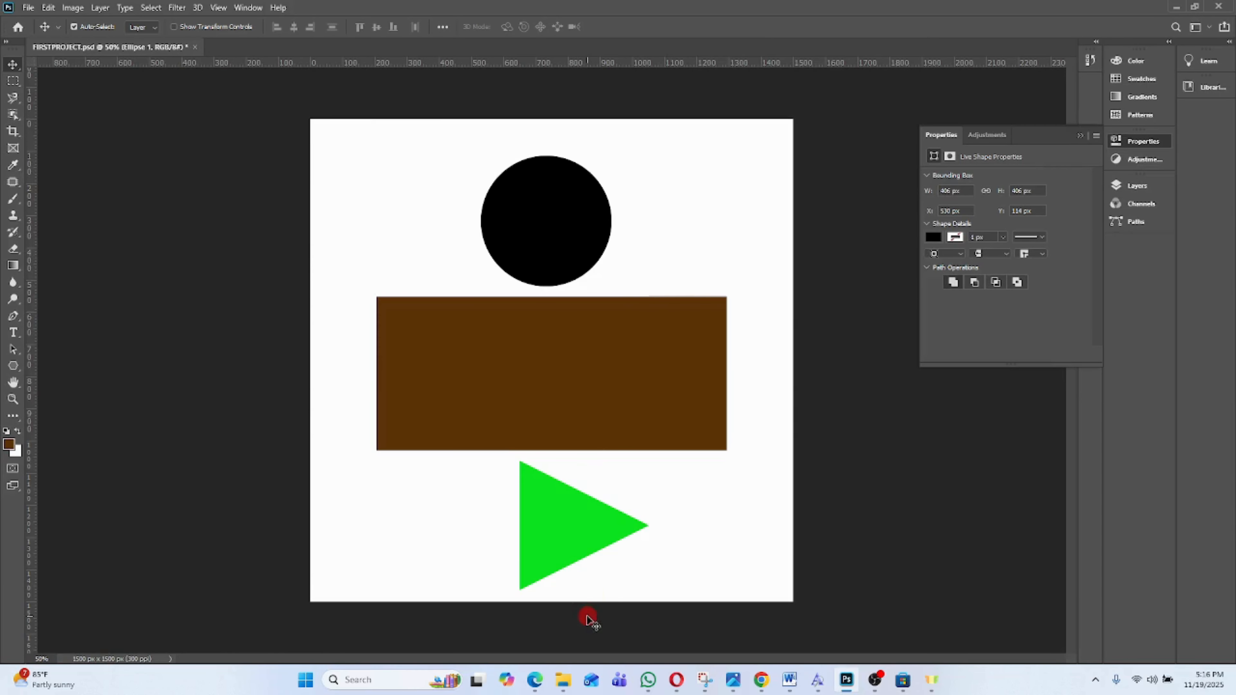
- Switch to the PROJECT folder, check the PDF's file size, and select the JPG, PDF and PNG versions together
{"action": "mouse_move", "coordinate": [559, 682]}
{"action": "left_click", "coordinate": [635, 608]}
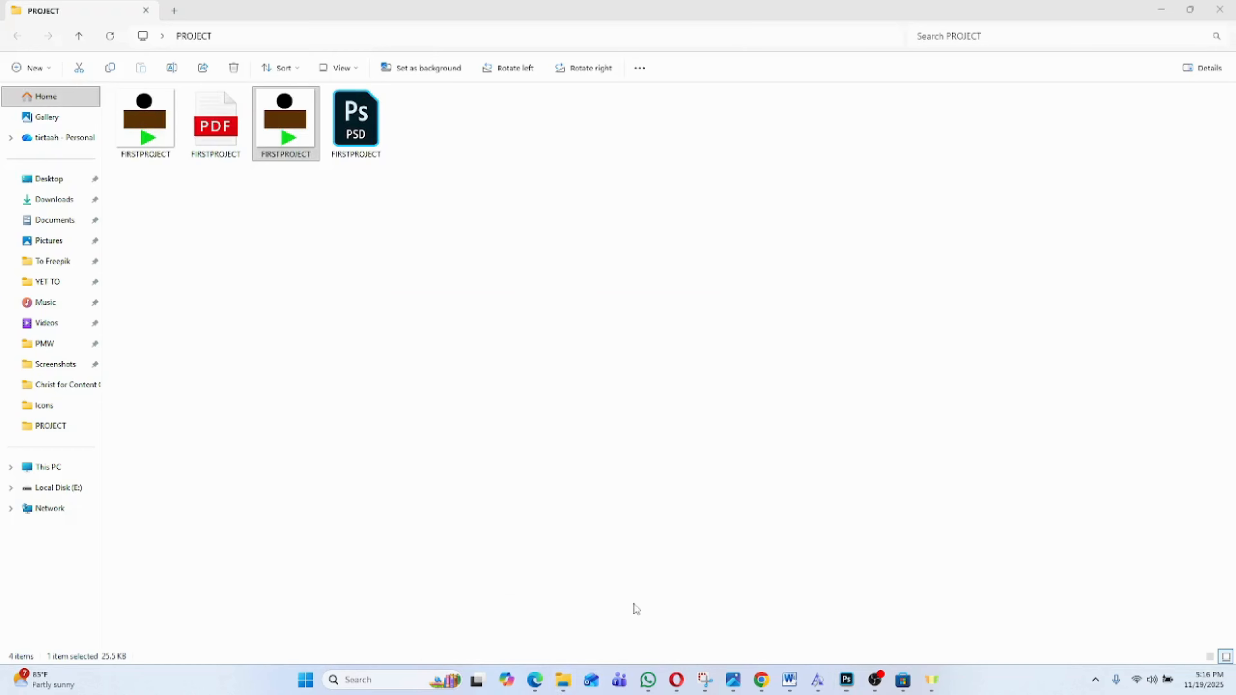
{"action": "left_click", "coordinate": [635, 607]}
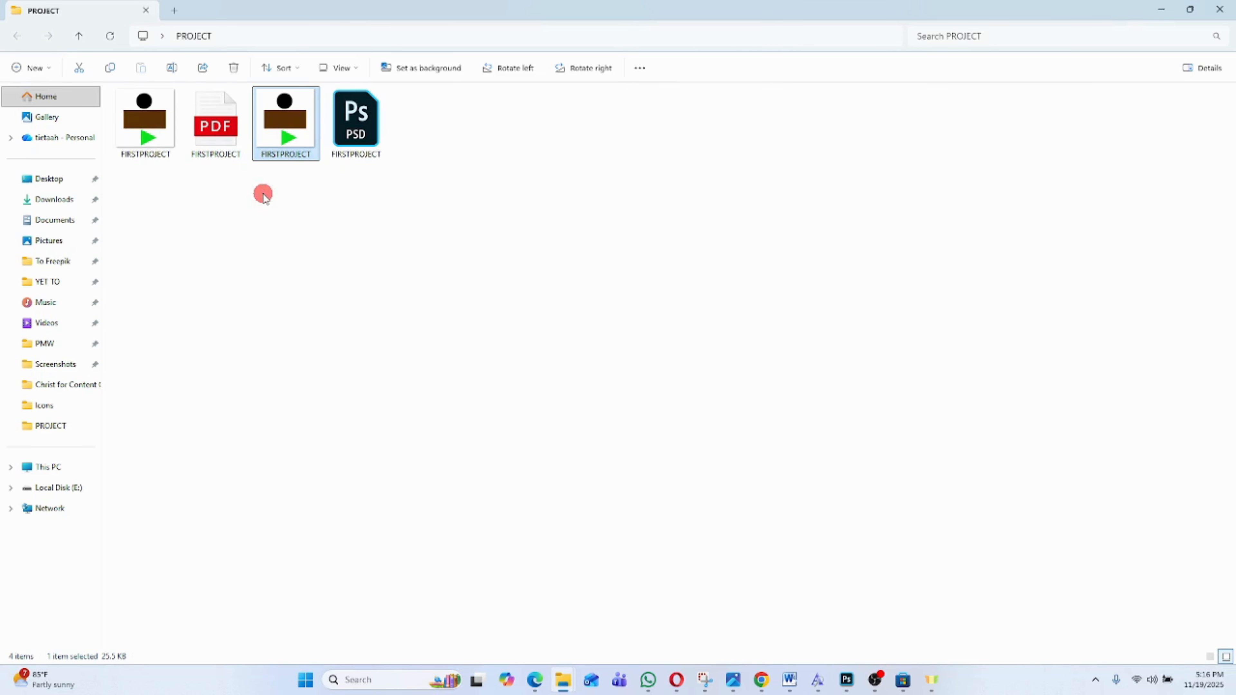
{"action": "left_click", "coordinate": [215, 136]}
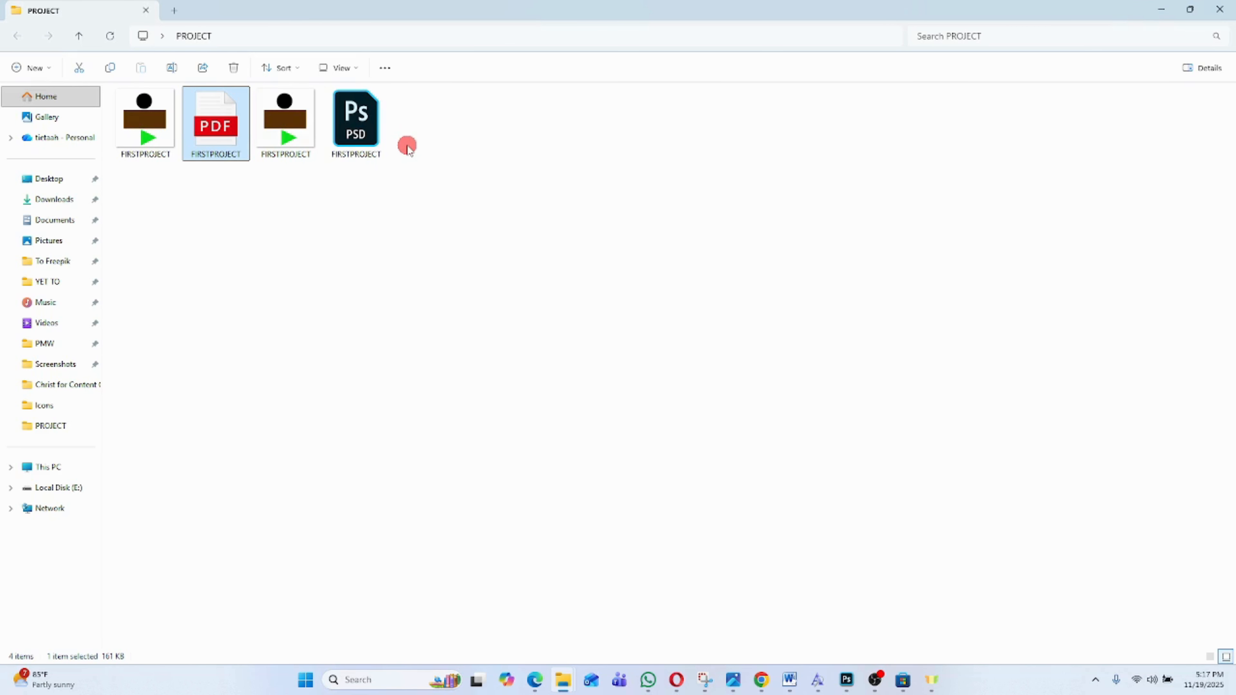
{"action": "left_click_drag", "start_coordinate": [294, 192], "coordinate": [130, 124]}
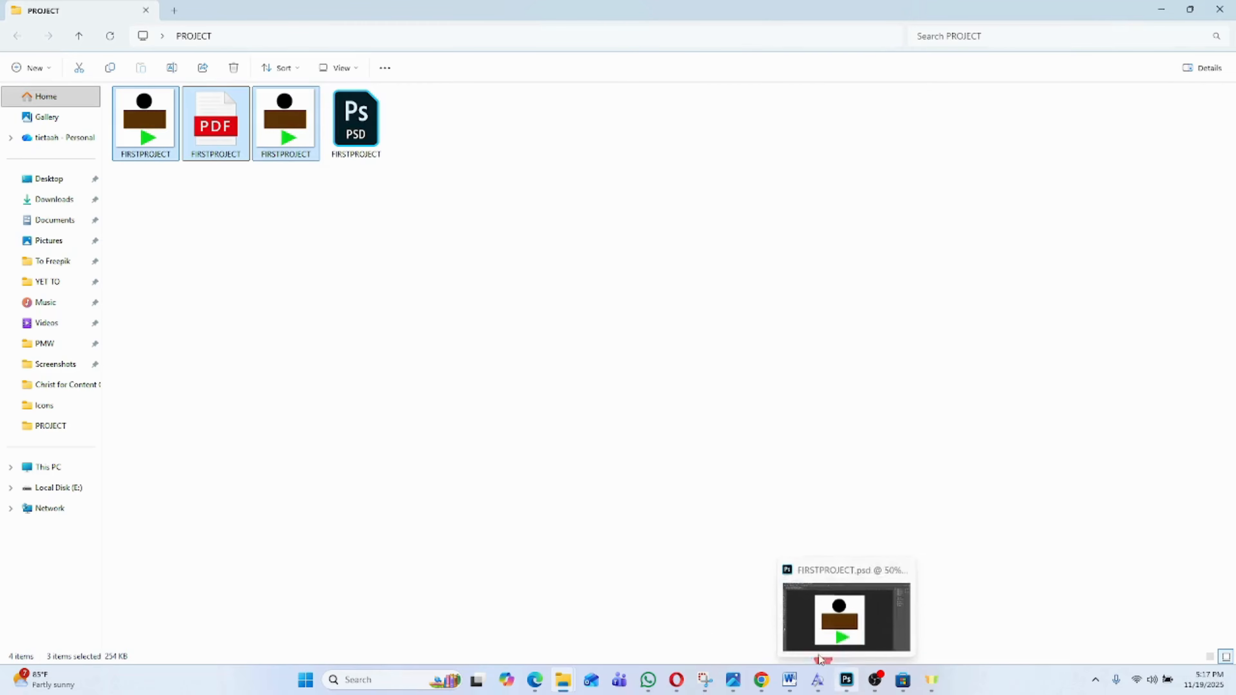
- Switch to the First Project page in the browser, start the assignment, and go to its file upload area
{"action": "left_click", "coordinate": [535, 680]}
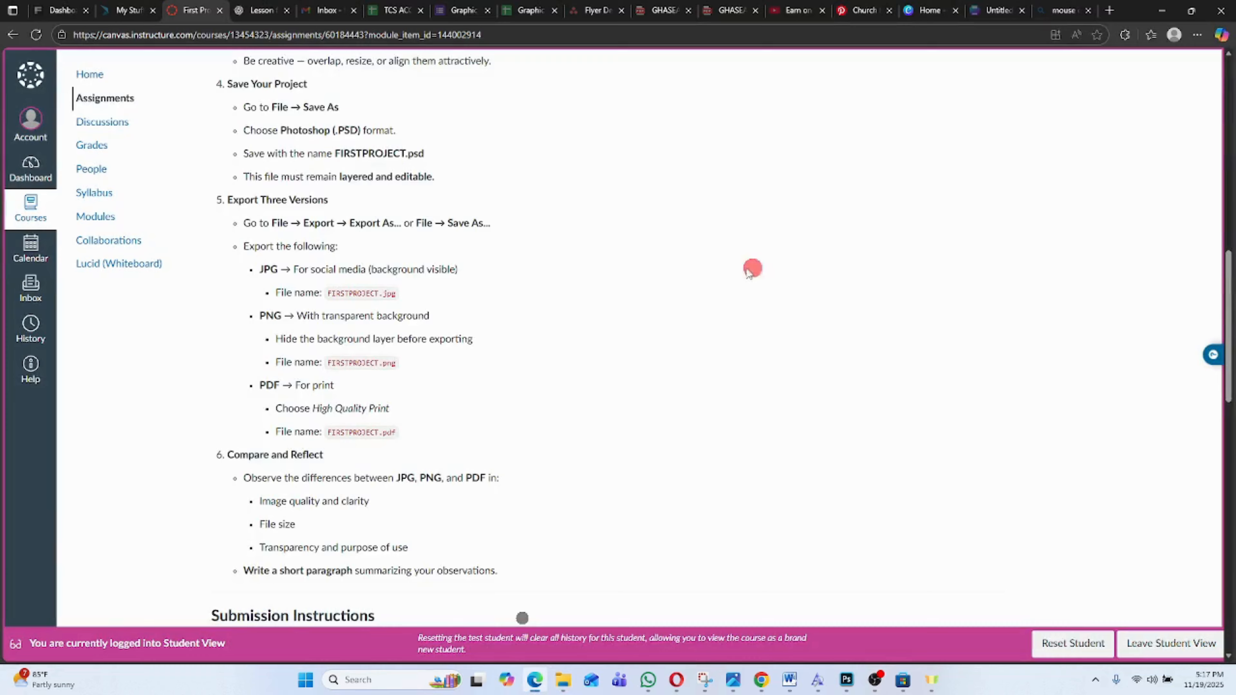
{"action": "scroll", "coordinate": [716, 276], "scroll_direction": "up", "scroll_amount": 7}
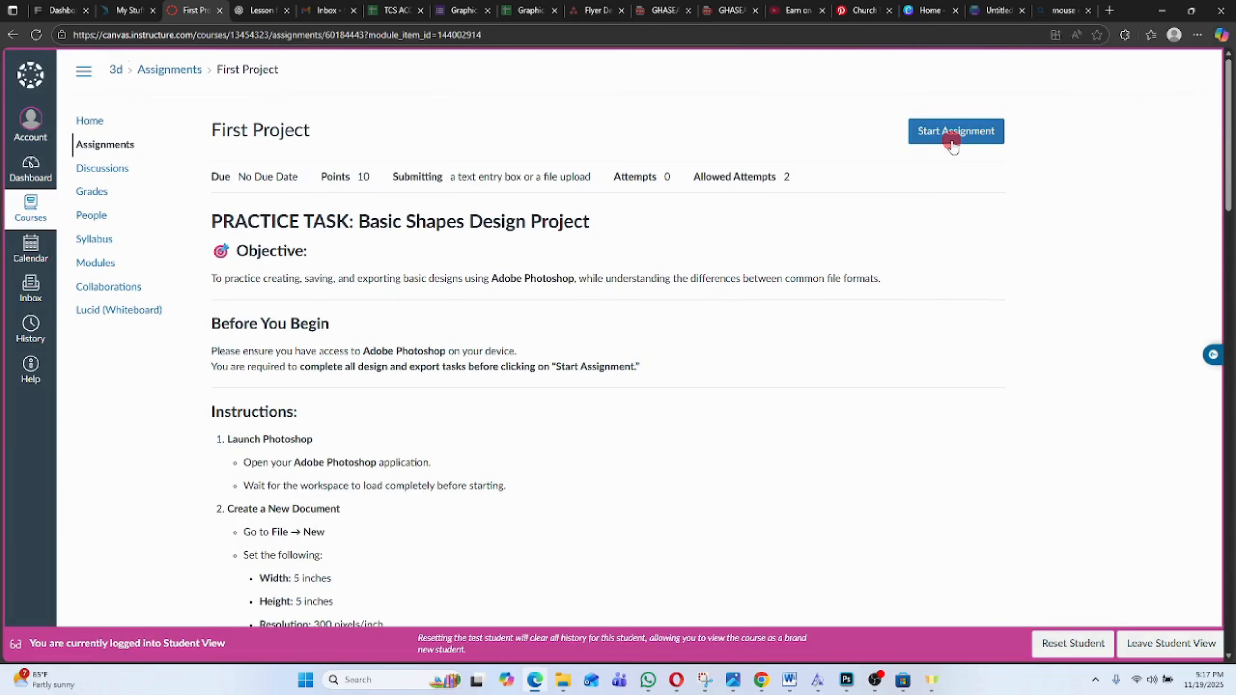
{"action": "scroll", "coordinate": [538, 360], "scroll_direction": "down", "scroll_amount": 10}
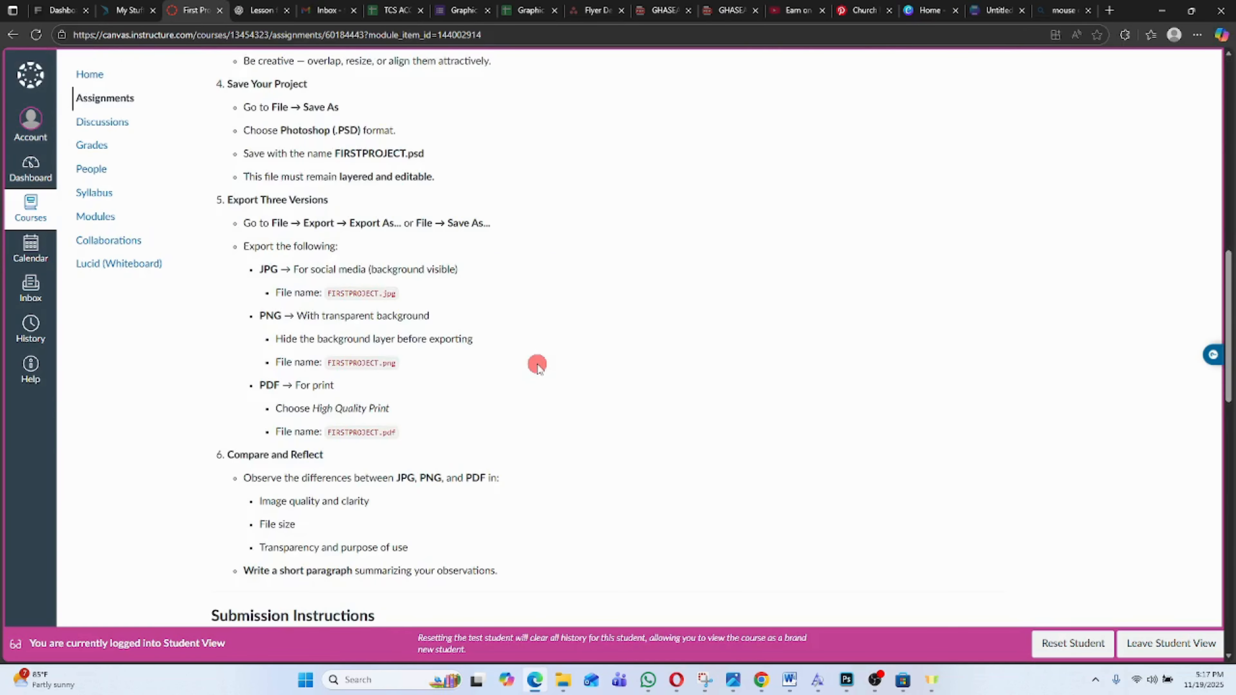
{"action": "scroll", "coordinate": [538, 362], "scroll_direction": "up", "scroll_amount": 10}
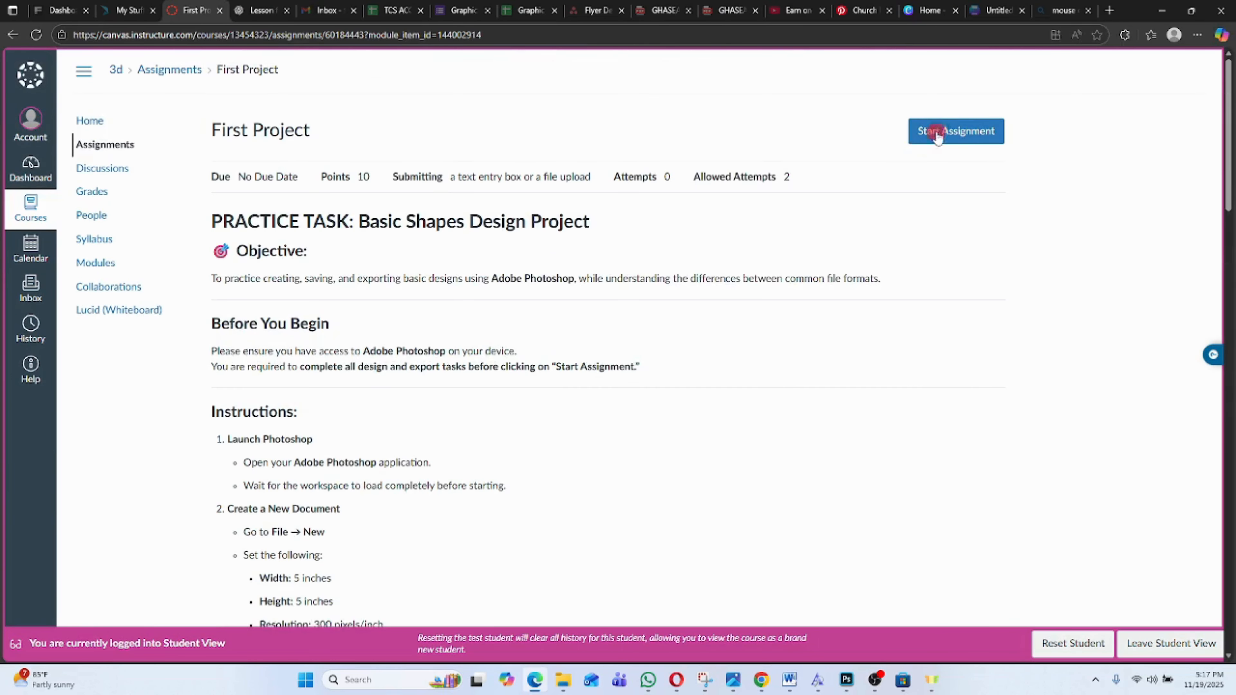
{"action": "scroll", "coordinate": [939, 129], "scroll_direction": "down", "scroll_amount": 3}
{"action": "scroll", "coordinate": [939, 129], "scroll_direction": "down", "scroll_amount": 15}
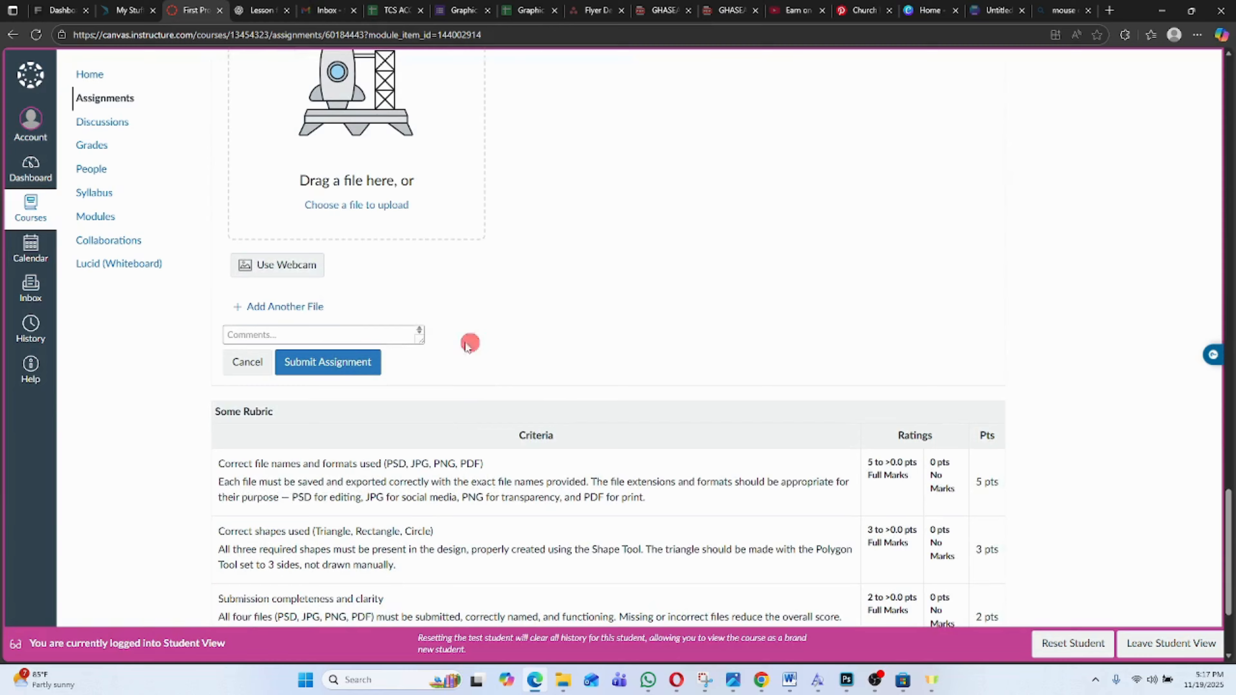
{"action": "scroll", "coordinate": [351, 335], "scroll_direction": "up", "scroll_amount": 2}
{"action": "scroll", "coordinate": [352, 335], "scroll_direction": "up", "scroll_amount": 2}
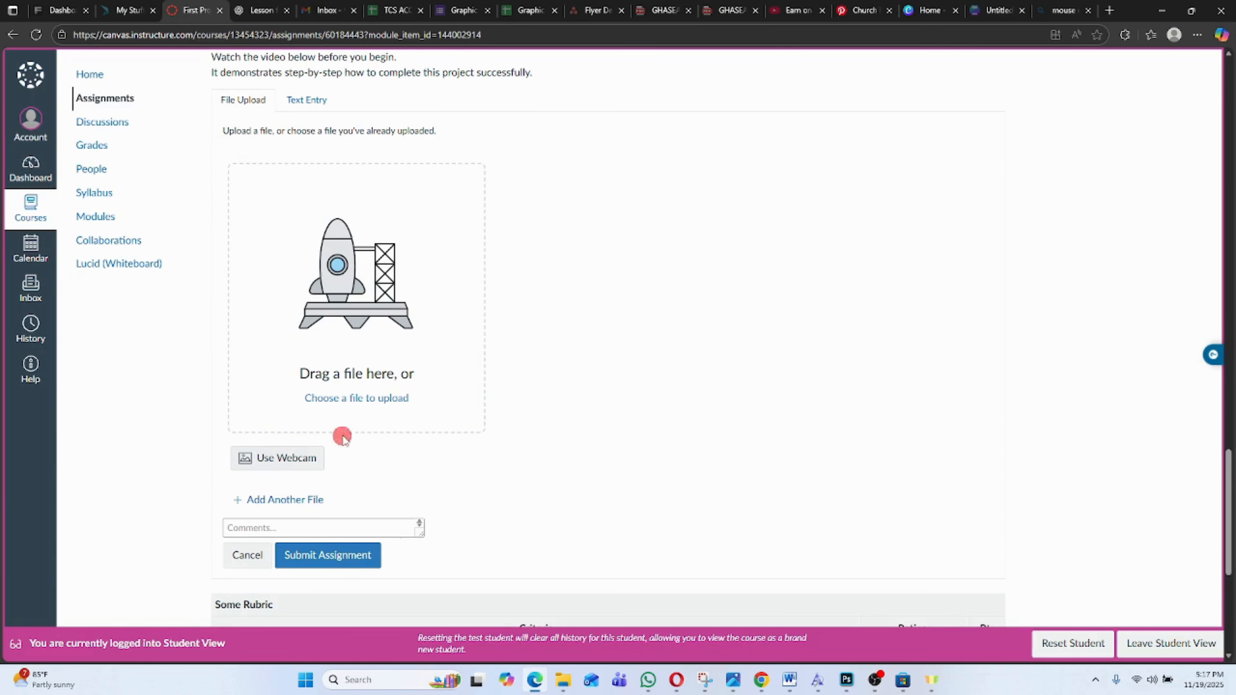
{"action": "left_click", "coordinate": [371, 402]}
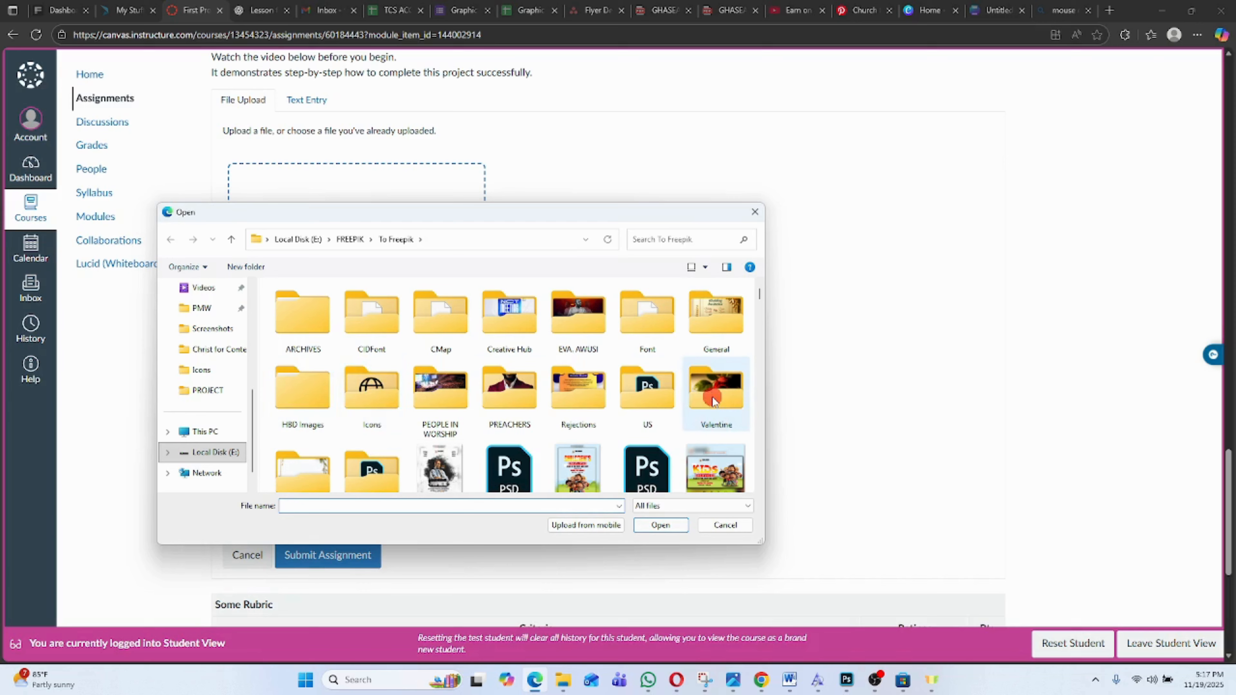
{"action": "scroll", "coordinate": [199, 356], "scroll_direction": "up", "scroll_amount": 1}
{"action": "left_click", "coordinate": [208, 452]}
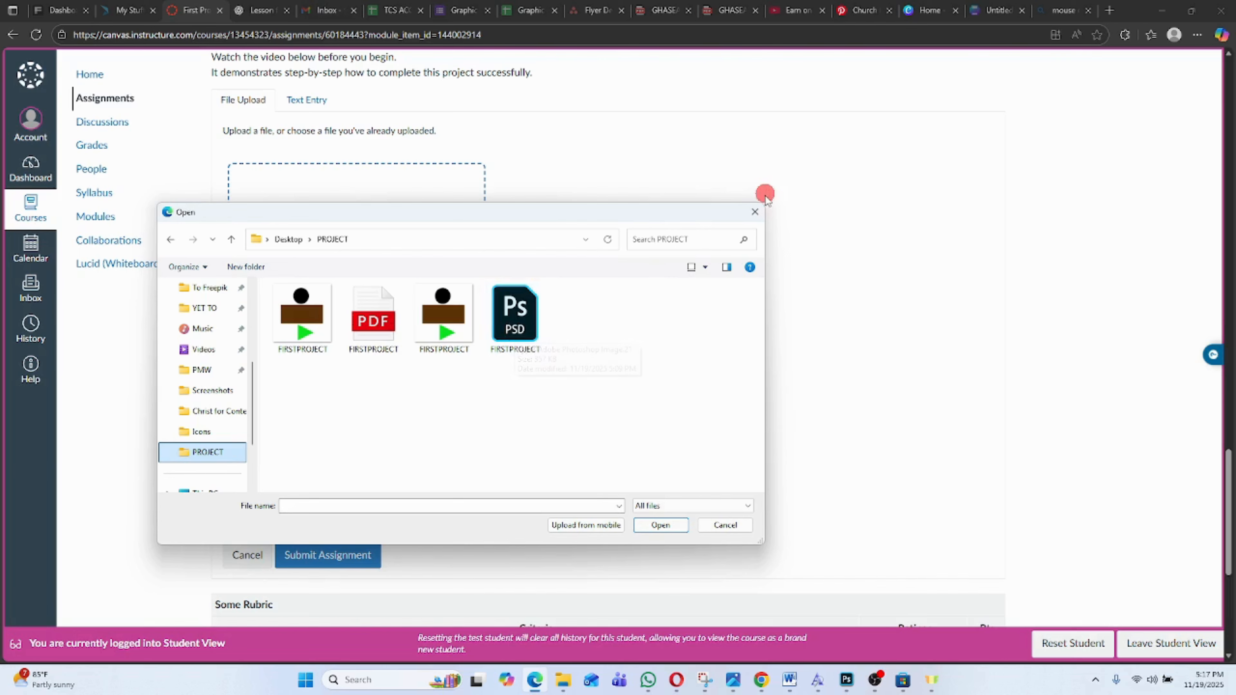
{"action": "left_click", "coordinate": [755, 213]}
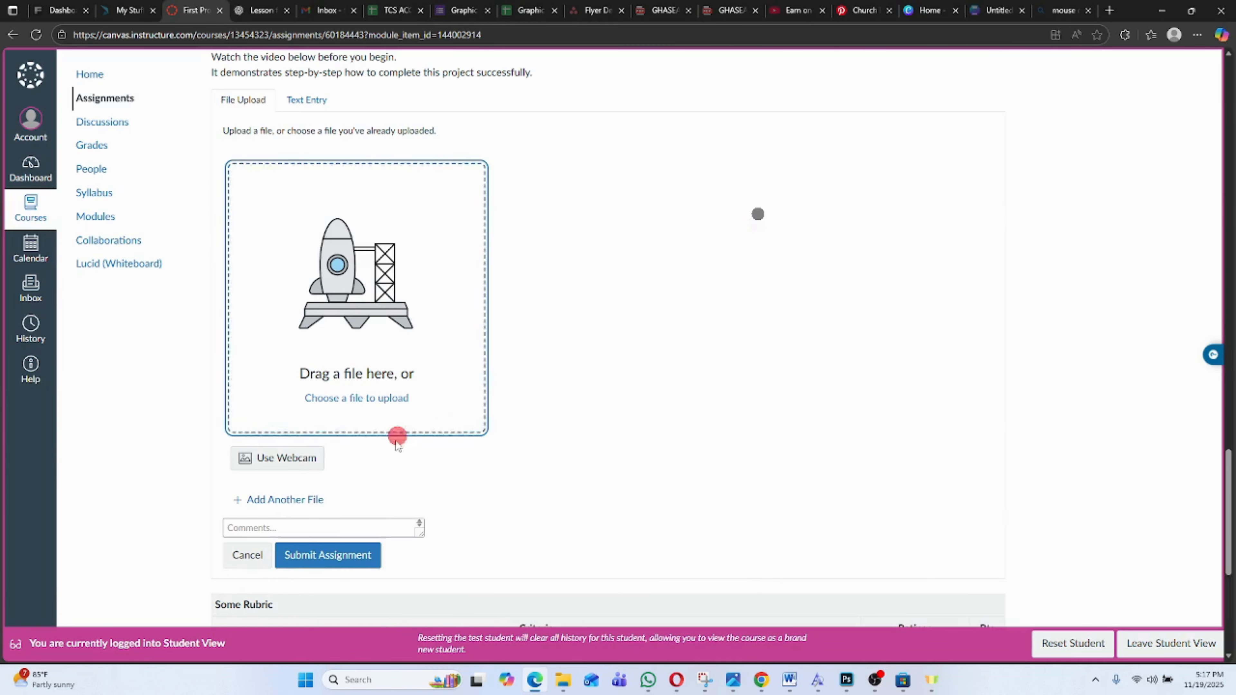
- Review the submission's comment box, submit option and rubric on the assignment page, and switch back to Photoshop
{"action": "left_click", "coordinate": [328, 532]}
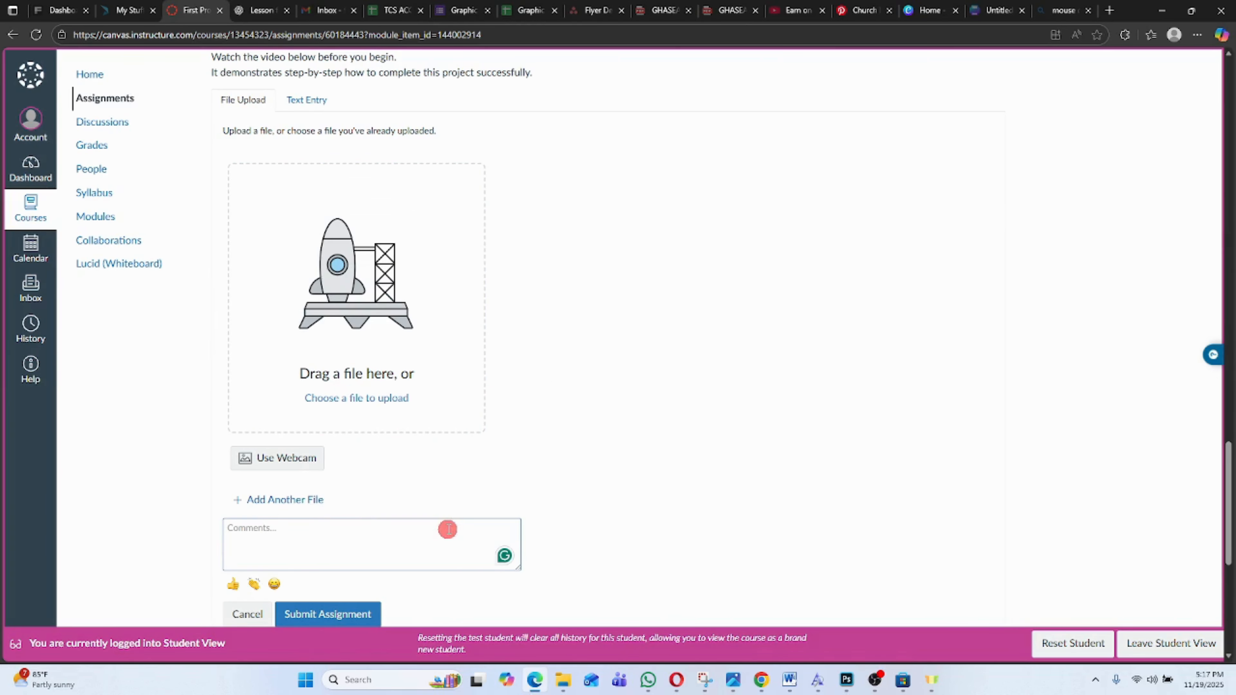
{"action": "scroll", "coordinate": [602, 447], "scroll_direction": "down", "scroll_amount": 4}
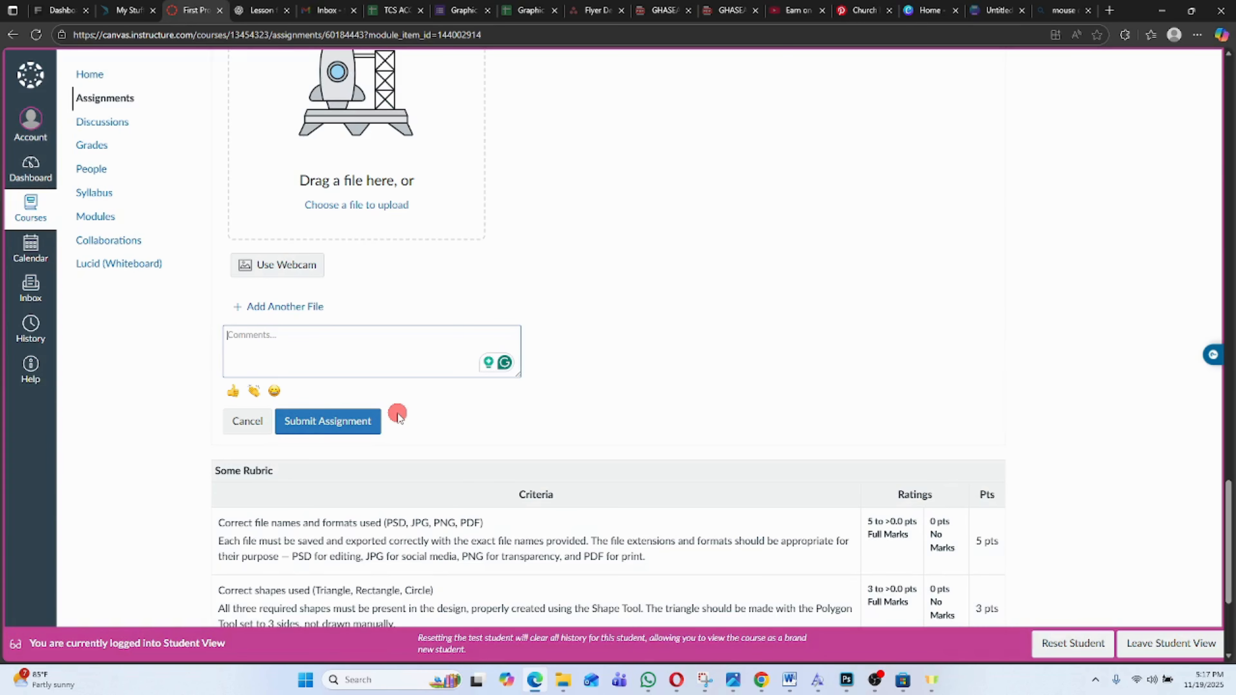
{"action": "scroll", "coordinate": [666, 435], "scroll_direction": "up", "scroll_amount": 4}
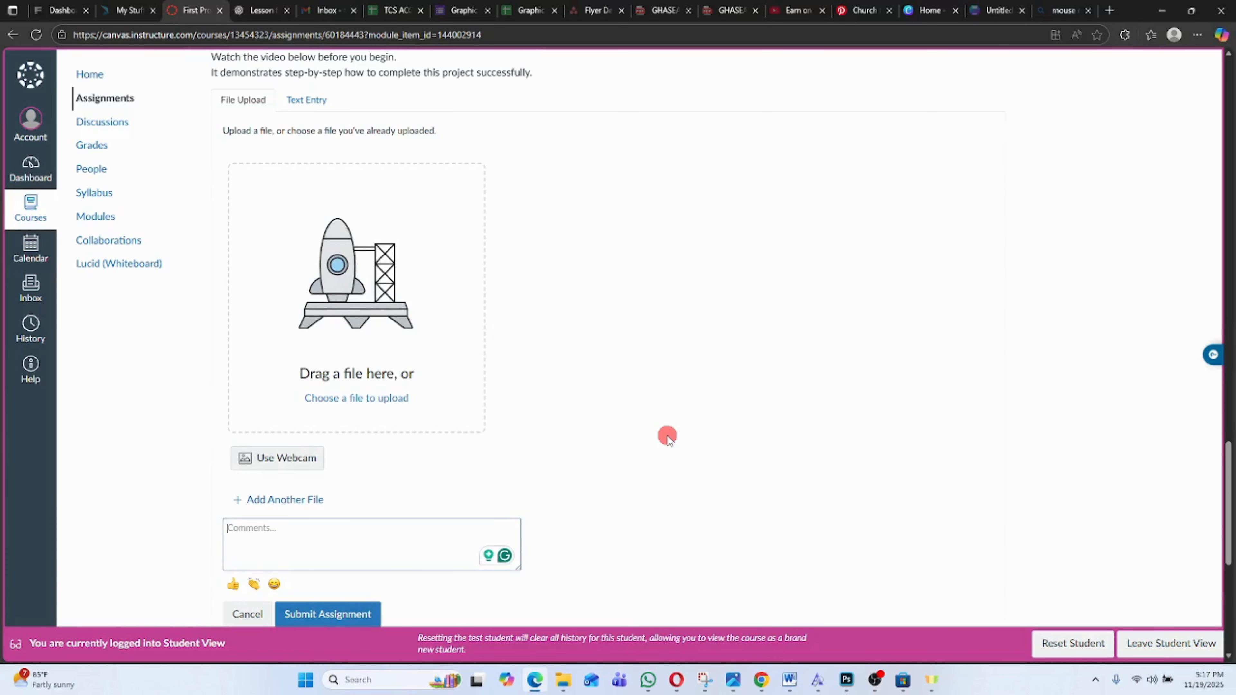
{"action": "left_click", "coordinate": [831, 619]}
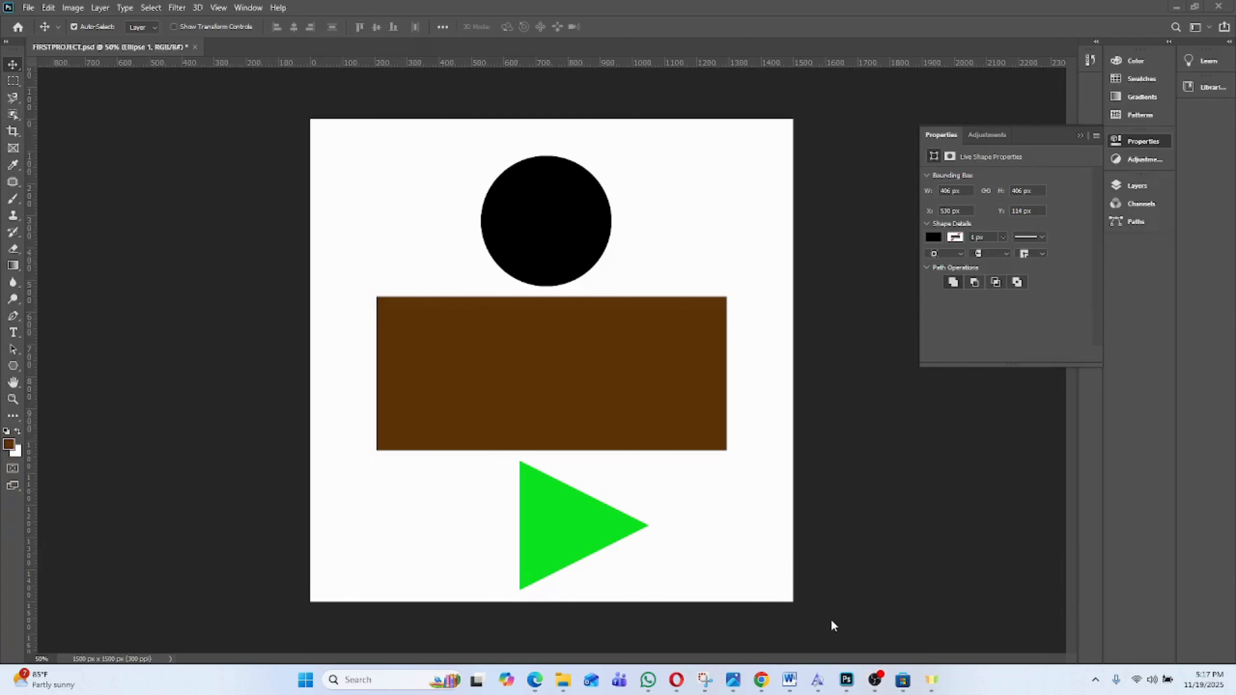